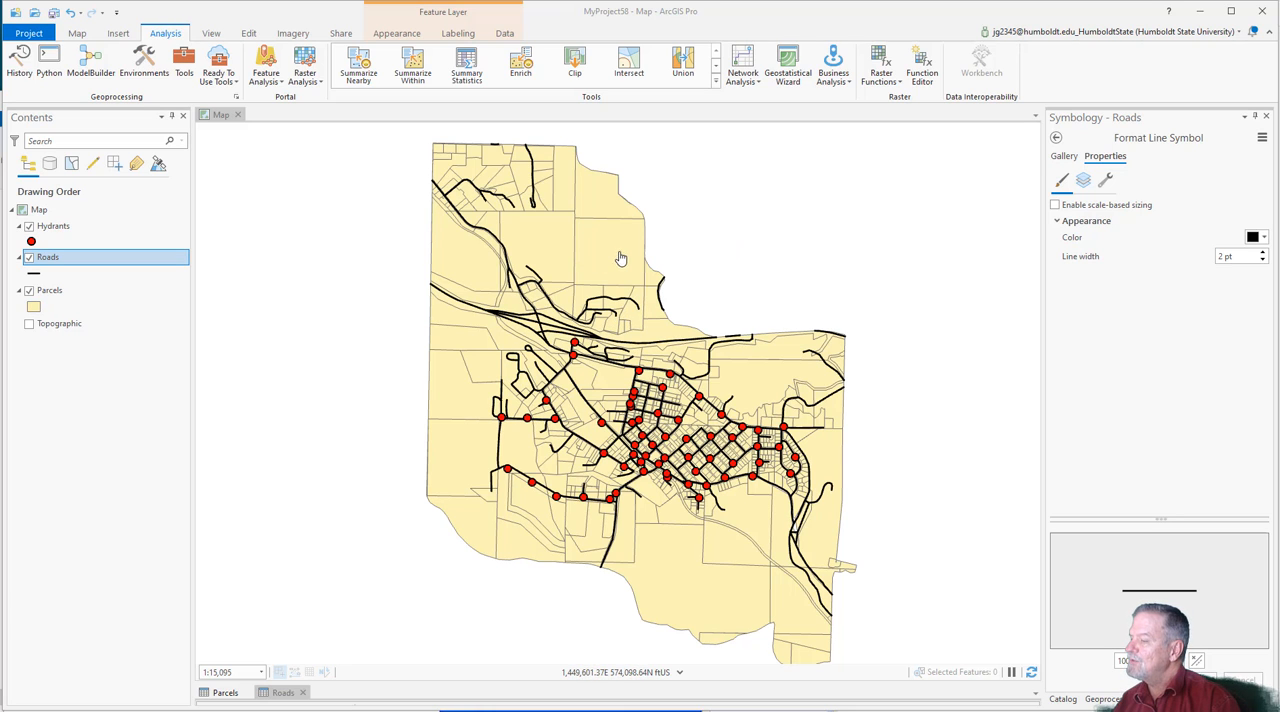
{"action": "scroll", "coordinate": [670, 405], "scroll_direction": "up", "scroll_amount": 5}
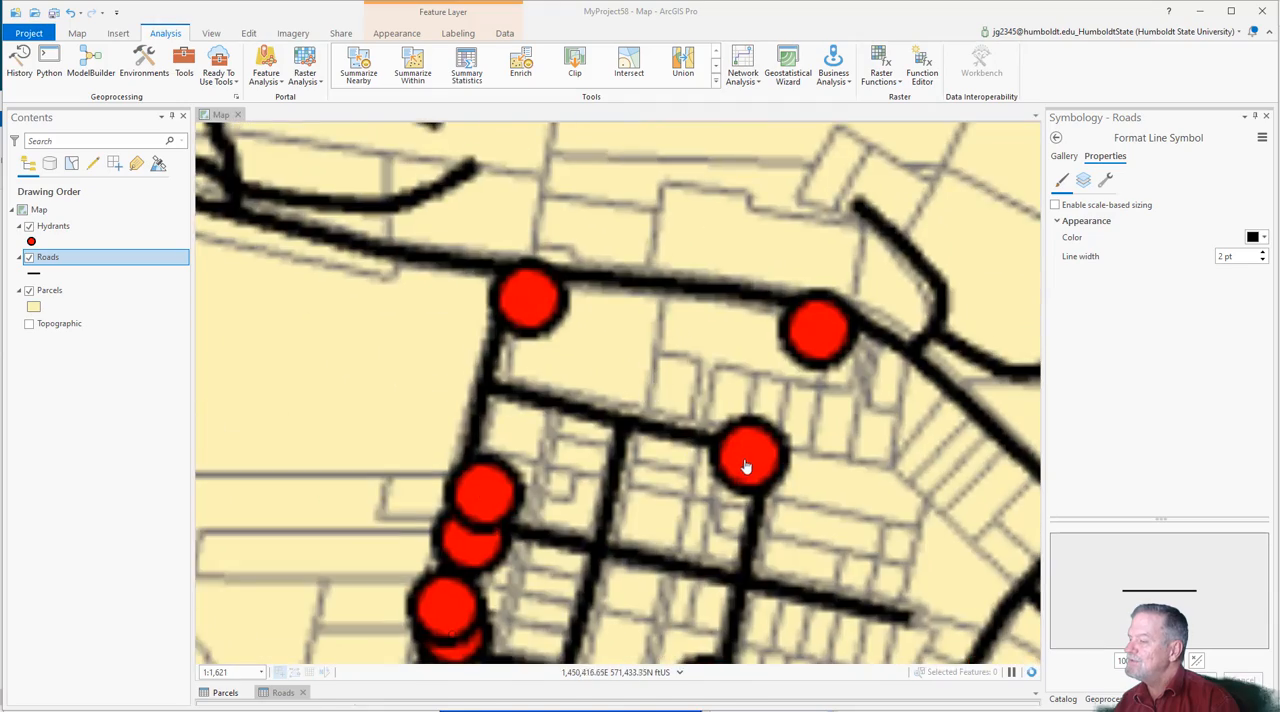
{"action": "scroll", "coordinate": [748, 462], "scroll_direction": "down", "scroll_amount": 4}
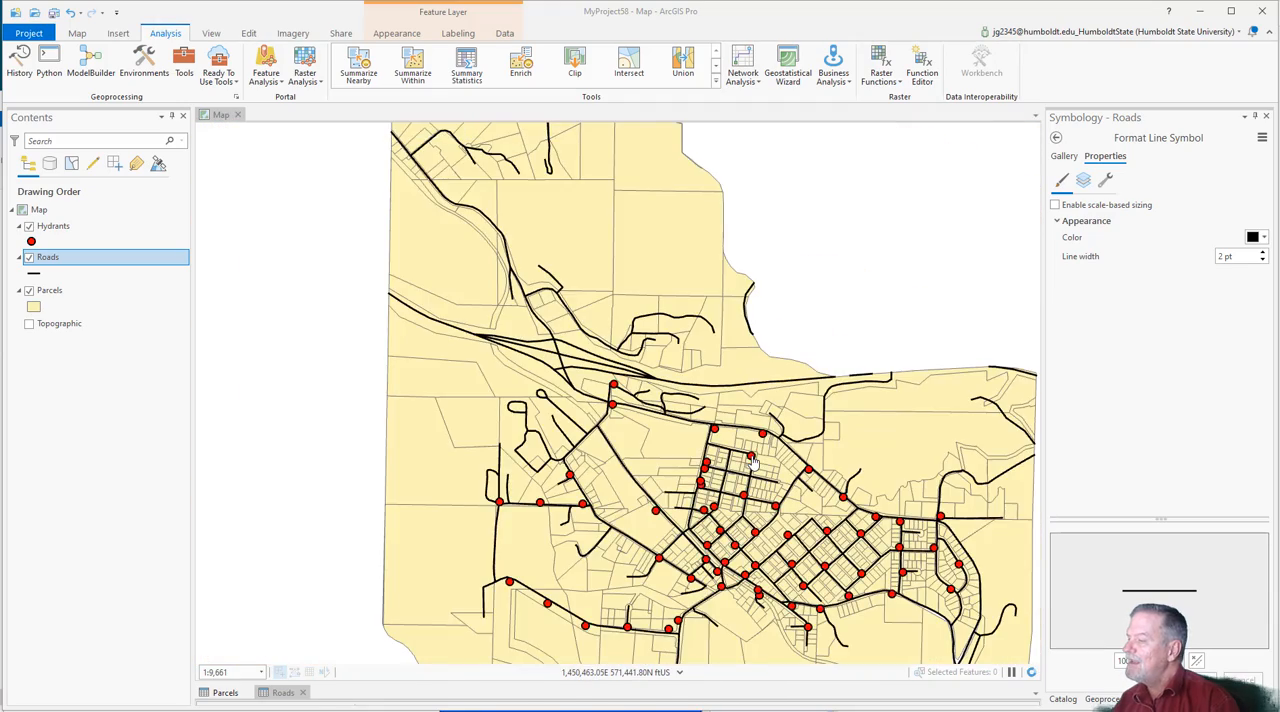
{"action": "scroll", "coordinate": [754, 462], "scroll_direction": "down", "scroll_amount": 1}
{"action": "left_click_drag", "start_coordinate": [781, 359], "coordinate": [689, 290]}
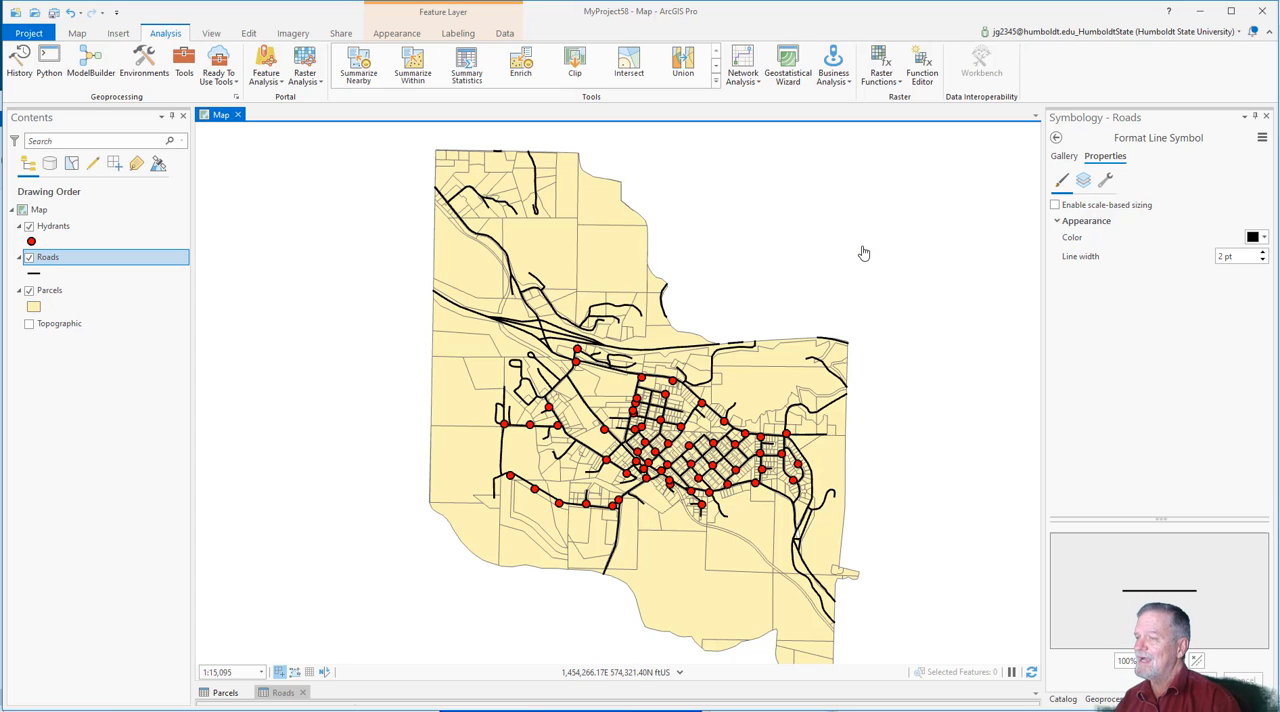
Step: Search the geoprocessing tools for "polygon to raster" and open the Polygon to Raster tool
{"action": "left_click", "coordinate": [1062, 699]}
{"action": "left_click", "coordinate": [210, 70]}
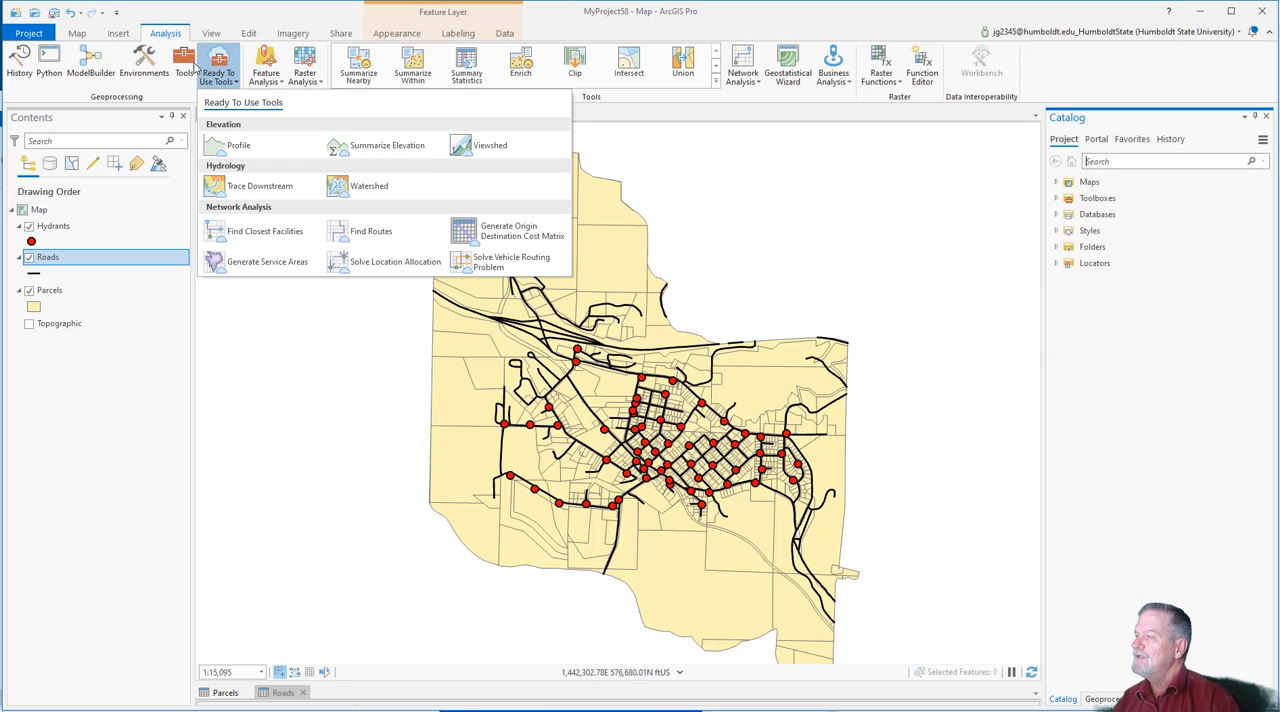
{"action": "left_click", "coordinate": [184, 64]}
{"action": "left_click", "coordinate": [1145, 141]}
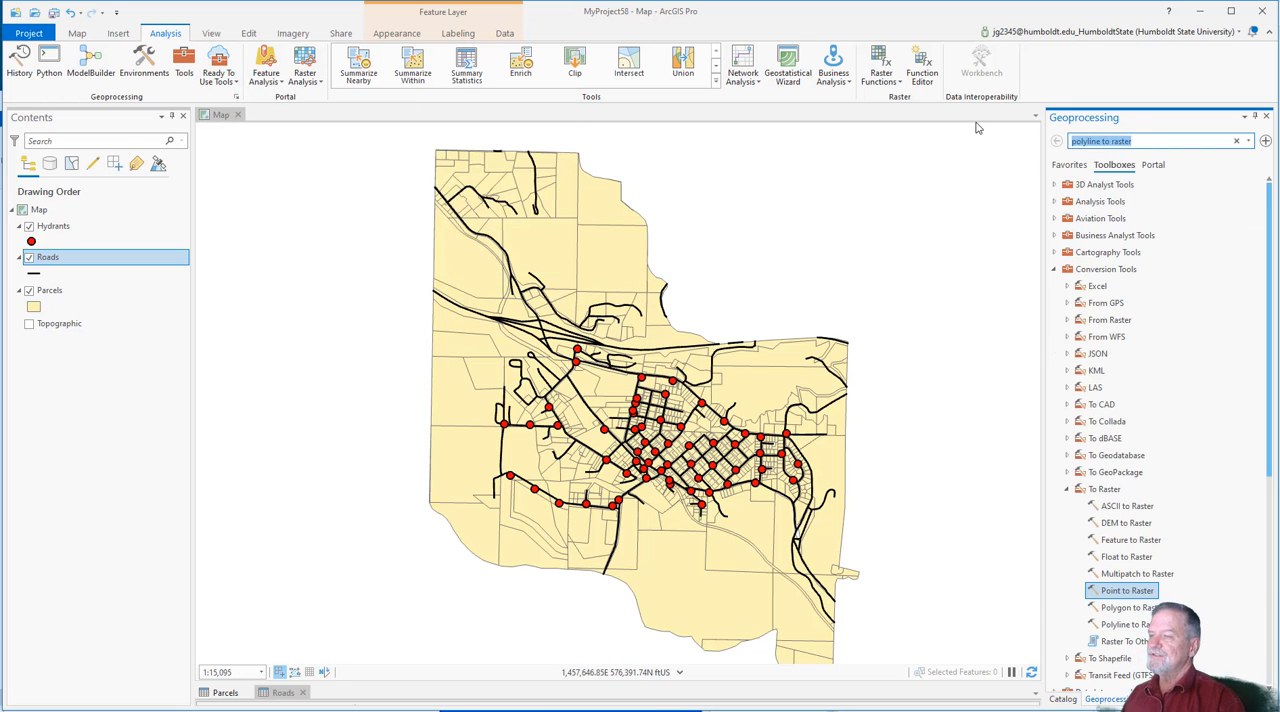
{"action": "type", "text": "polyg"}
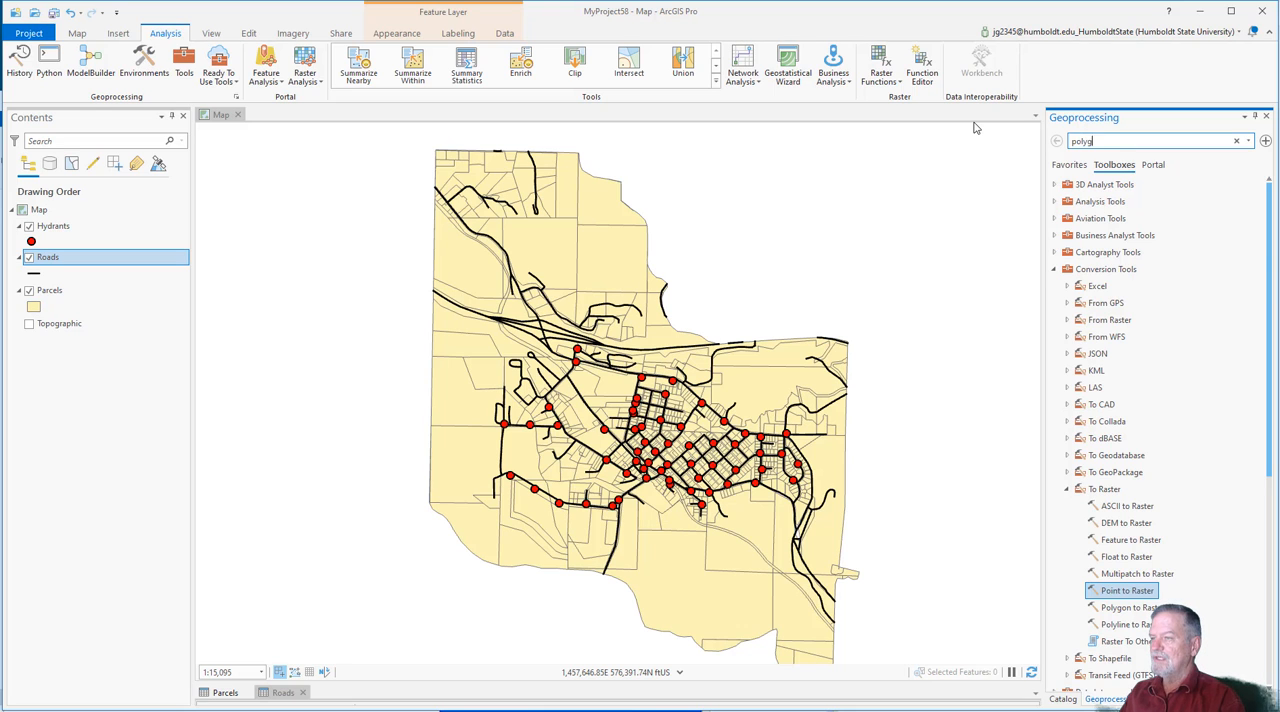
{"action": "key", "text": "BackSpace"}
{"action": "key", "text": "BackSpace"}
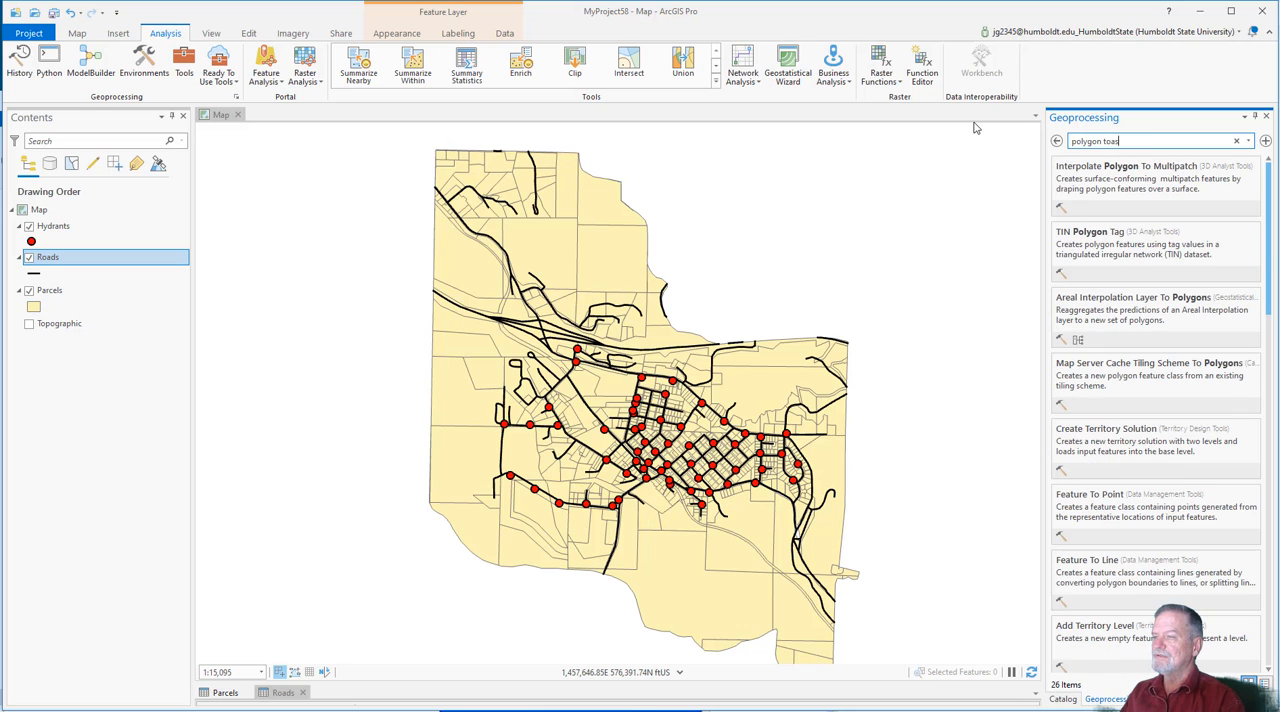
{"action": "key", "text": "BackSpace"}
{"action": "type", "text": "r"}
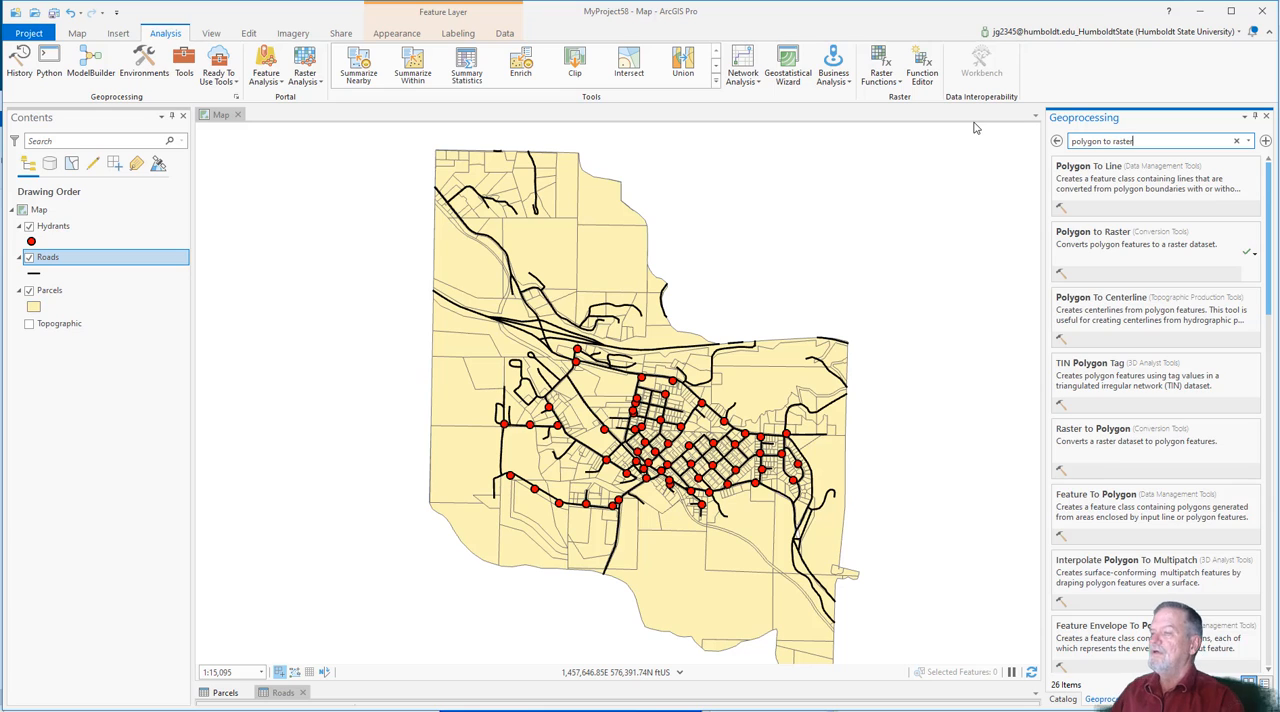
{"action": "left_click", "coordinate": [1104, 184]}
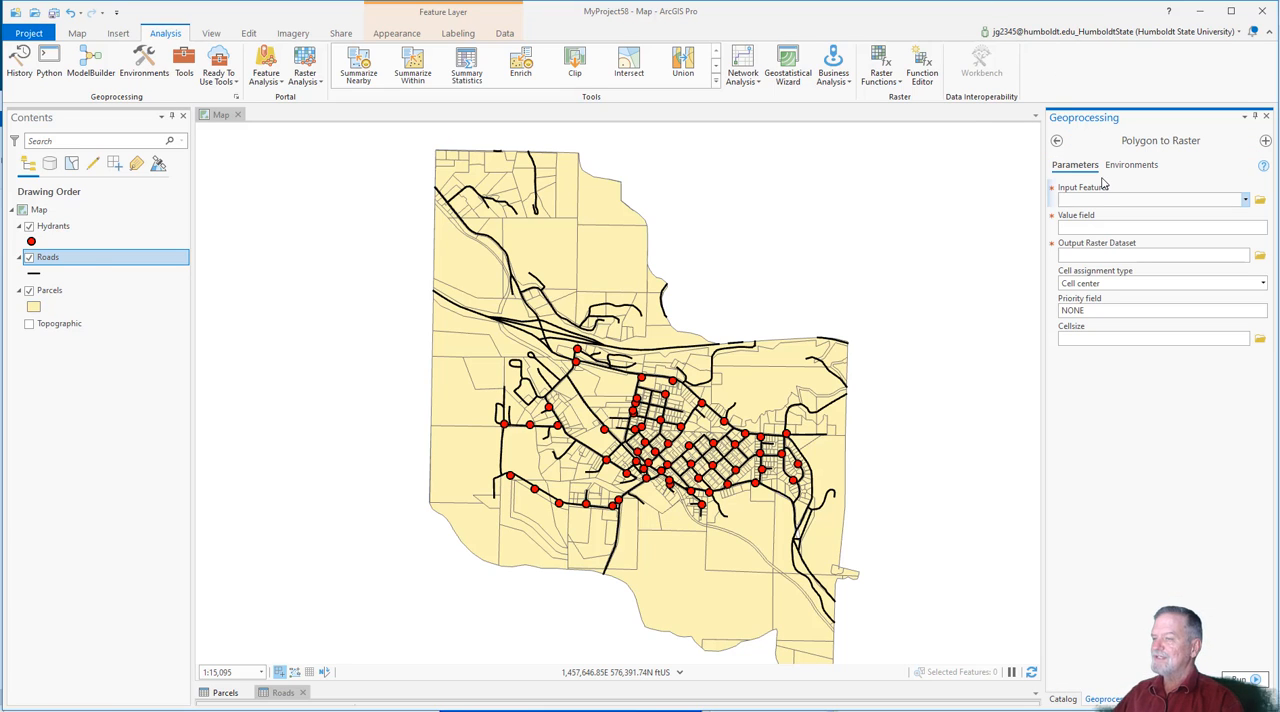
Step: Use the Parcels layer as the conversion's input features and choose EXLU4 as the value field
{"action": "left_click_drag", "start_coordinate": [55, 289], "coordinate": [213, 272]}
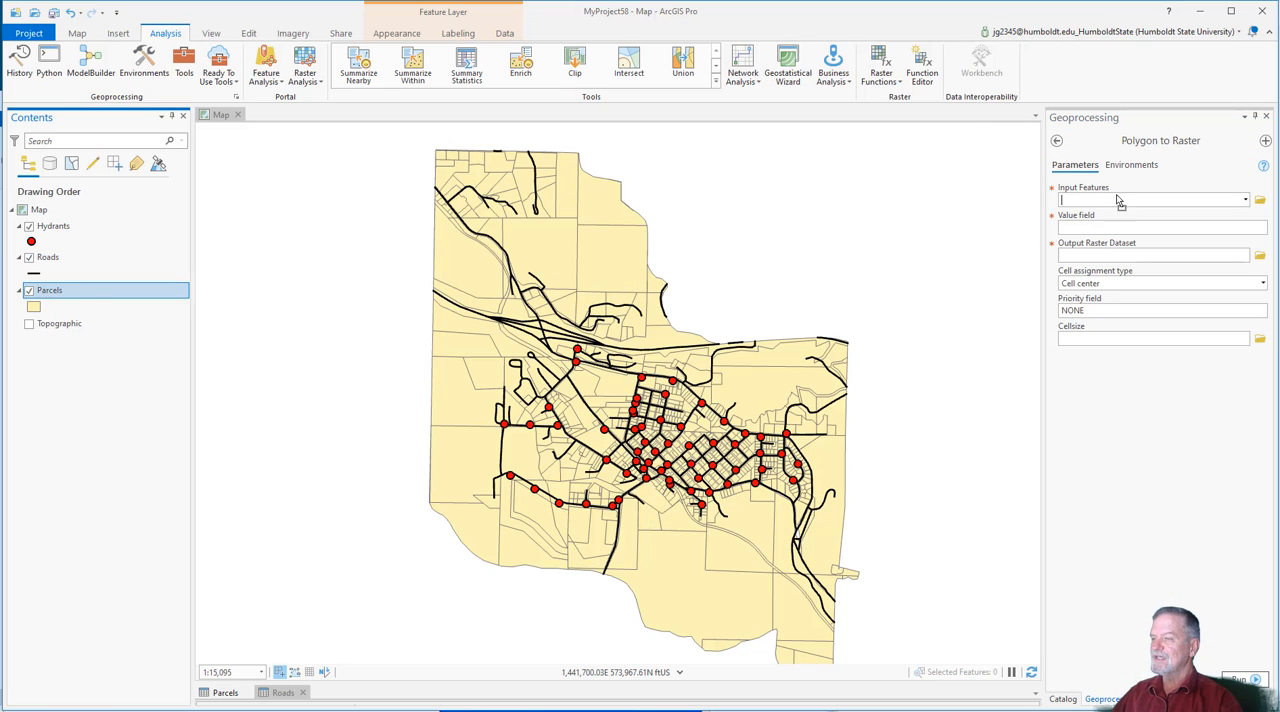
{"action": "left_click_drag", "start_coordinate": [1120, 205], "coordinate": [1121, 204]}
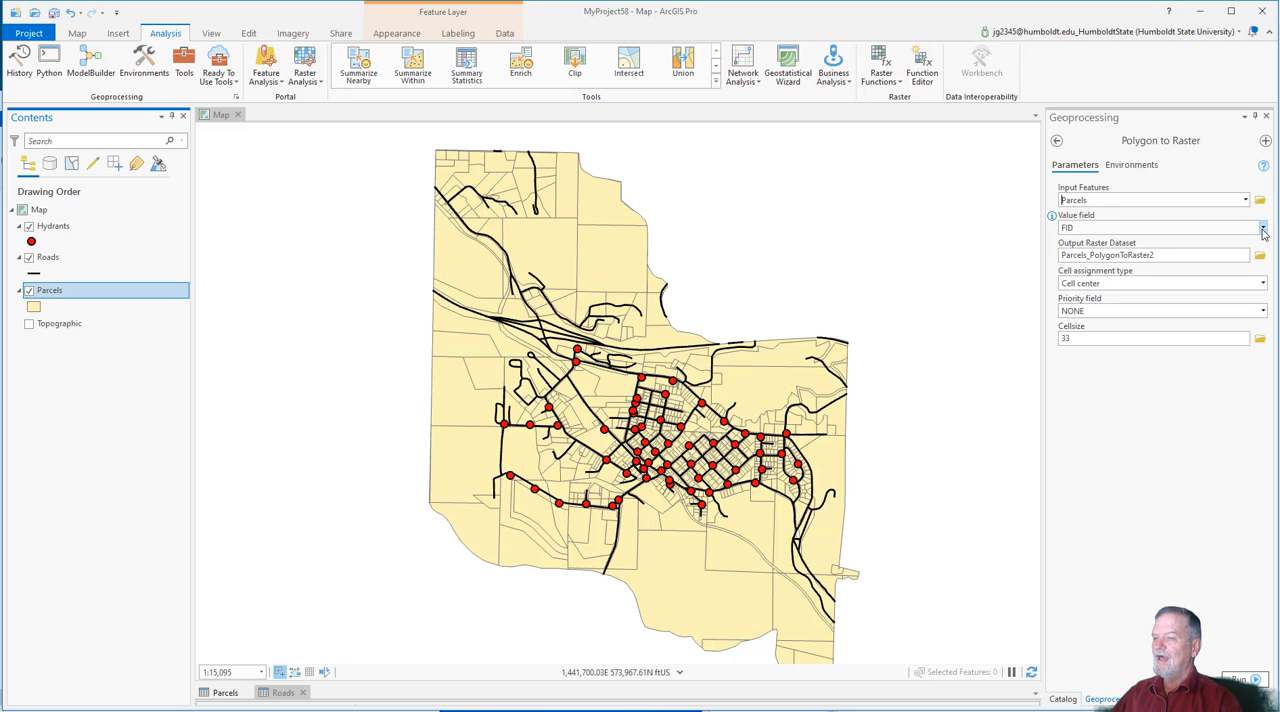
{"action": "left_click", "coordinate": [1263, 229]}
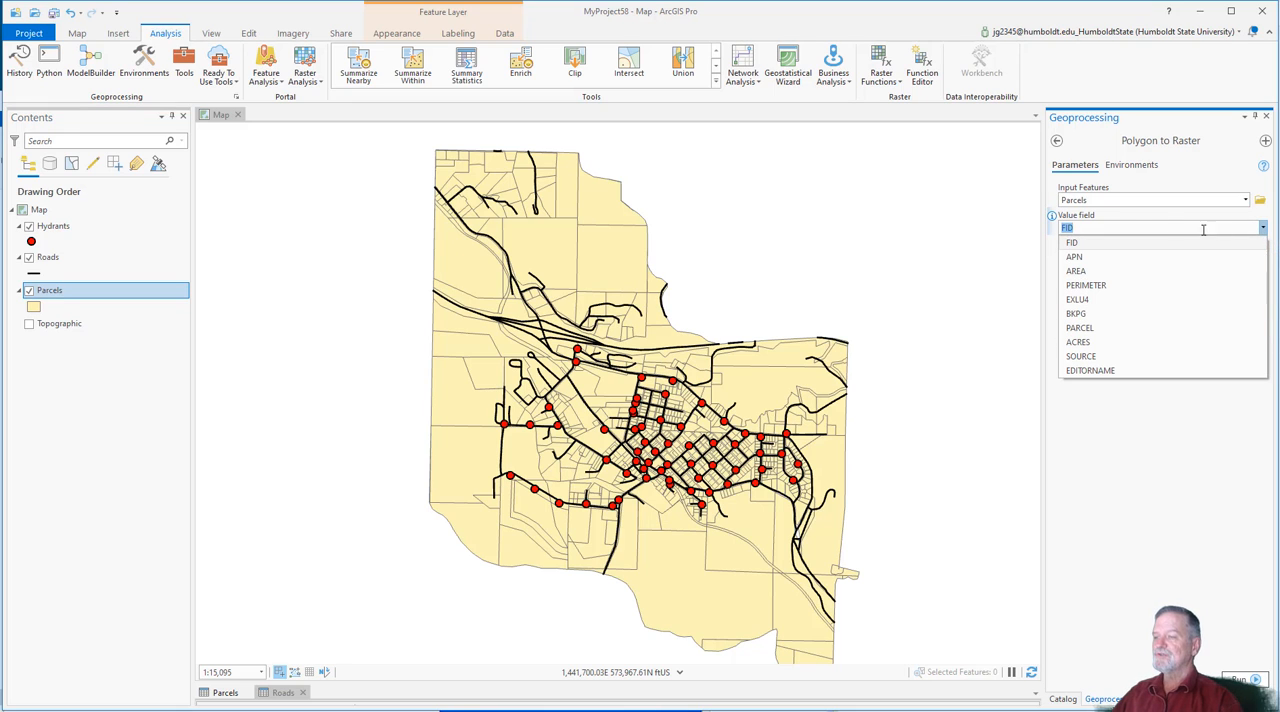
{"action": "left_click", "coordinate": [1098, 299]}
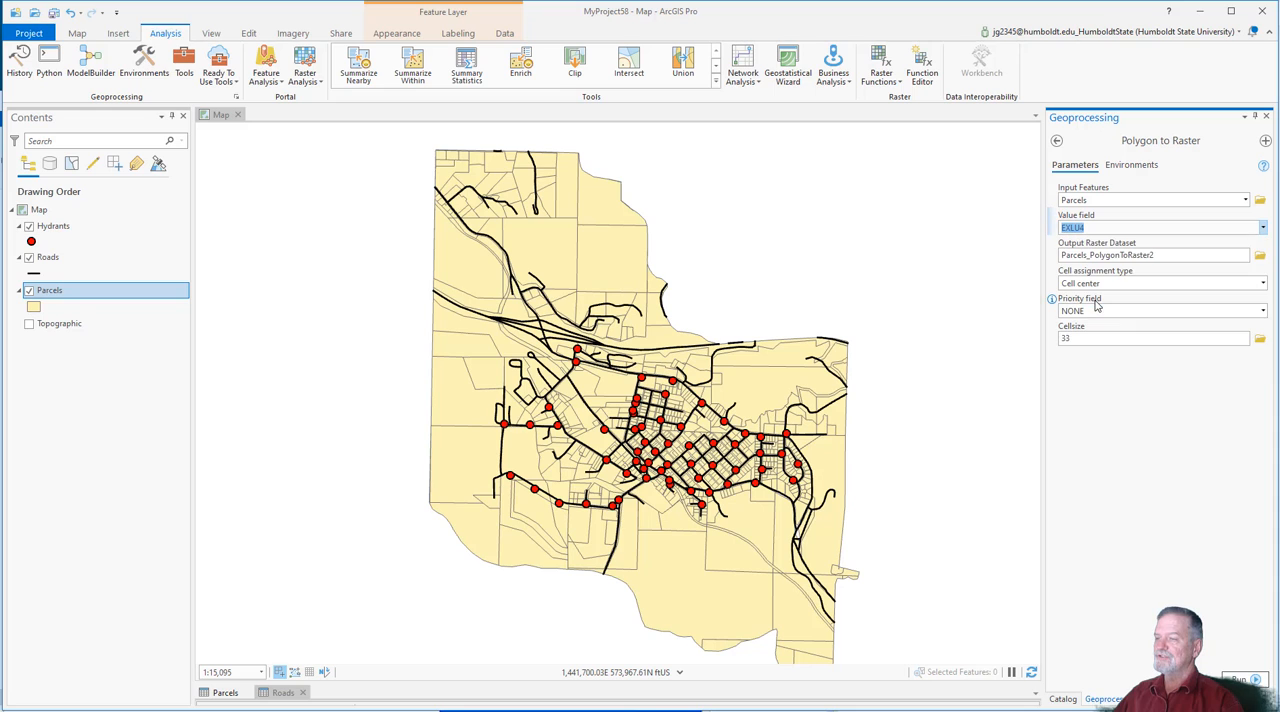
Step: Name the output raster Parcels_Raster_EXLU_30feet2.img in the BlueLake folder and set the cell size to 30
{"action": "left_click", "coordinate": [1260, 257]}
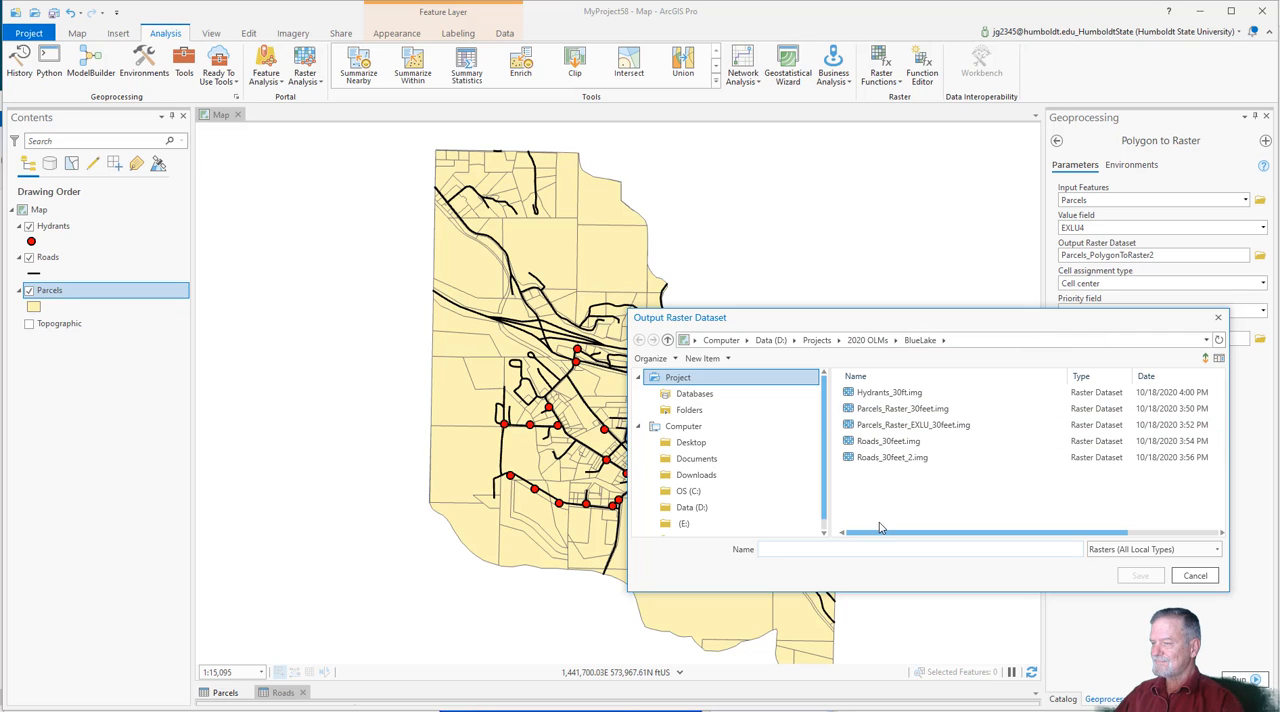
{"action": "left_click", "coordinate": [942, 428]}
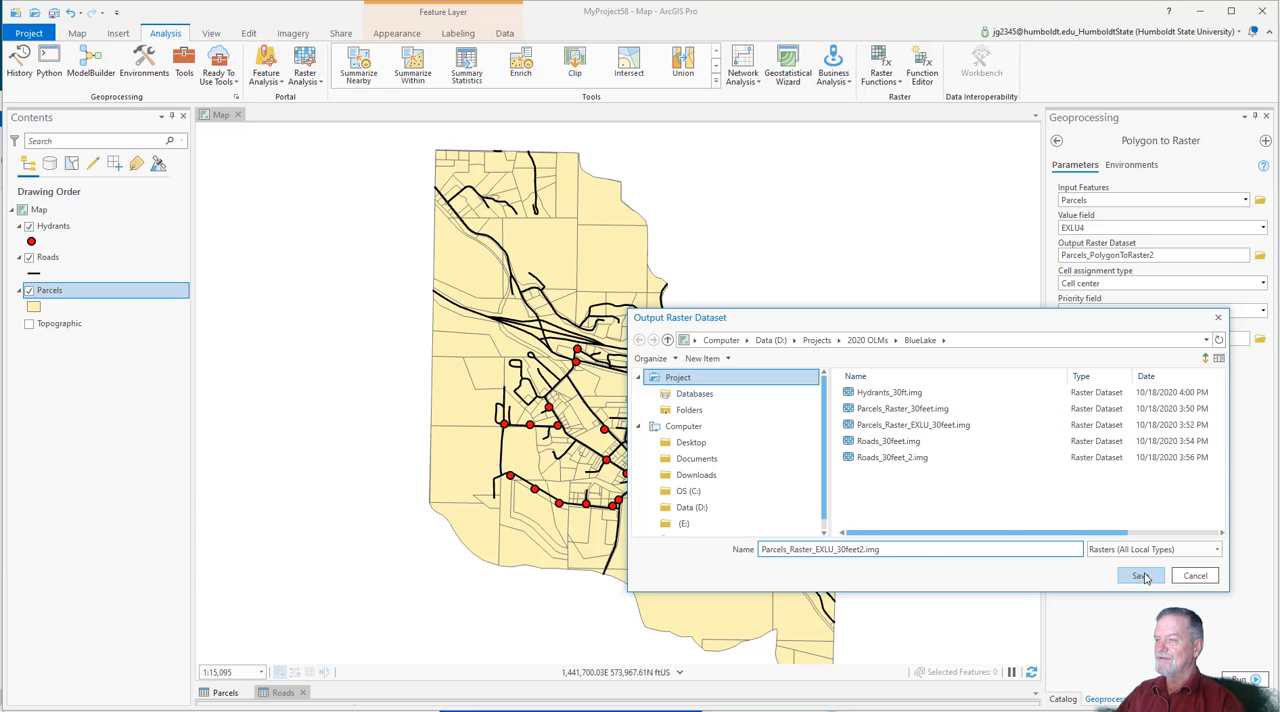
{"action": "left_click", "coordinate": [1141, 576]}
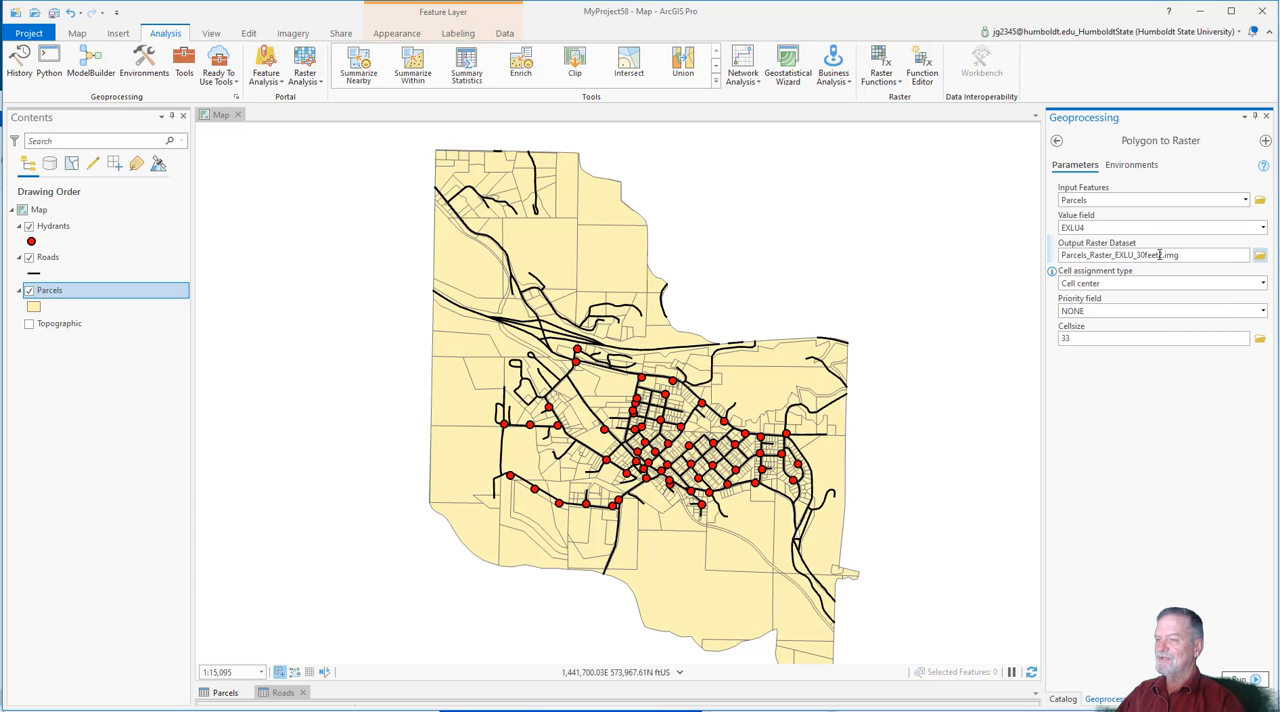
{"action": "left_click_drag", "start_coordinate": [1160, 255], "coordinate": [1240, 254]}
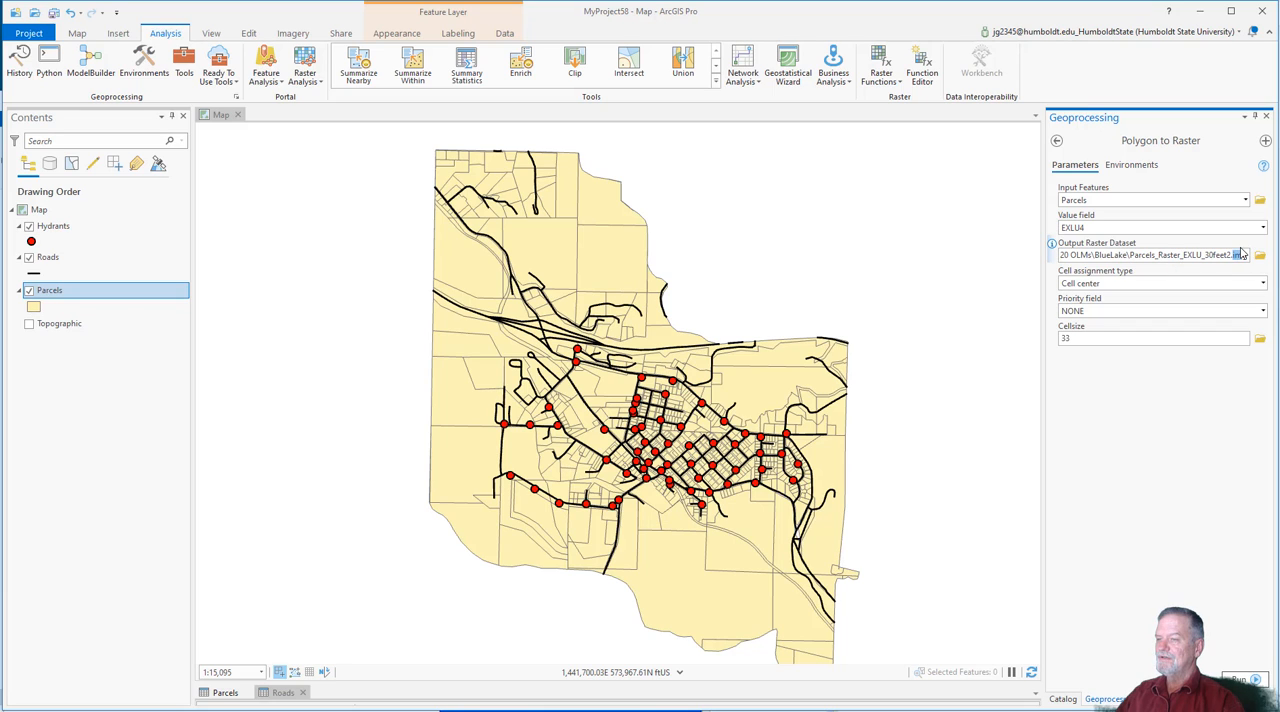
{"action": "left_click", "coordinate": [1126, 442]}
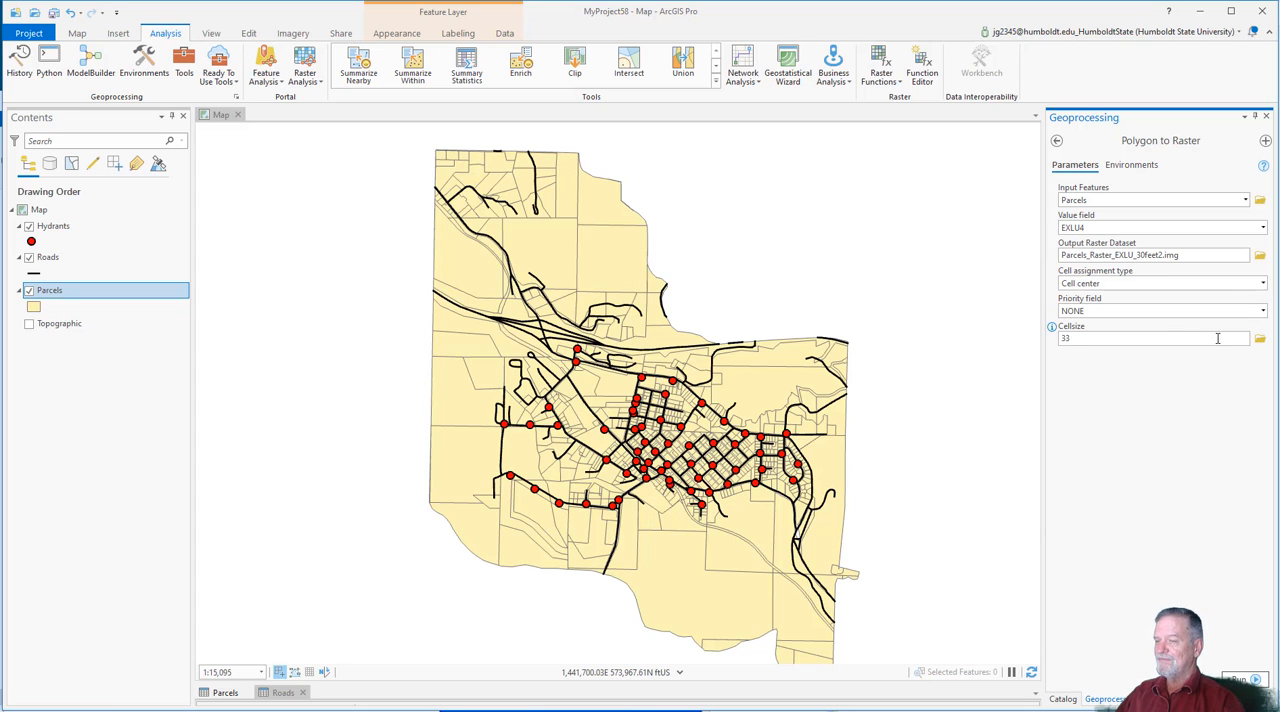
{"action": "double_click", "coordinate": [1066, 338]}
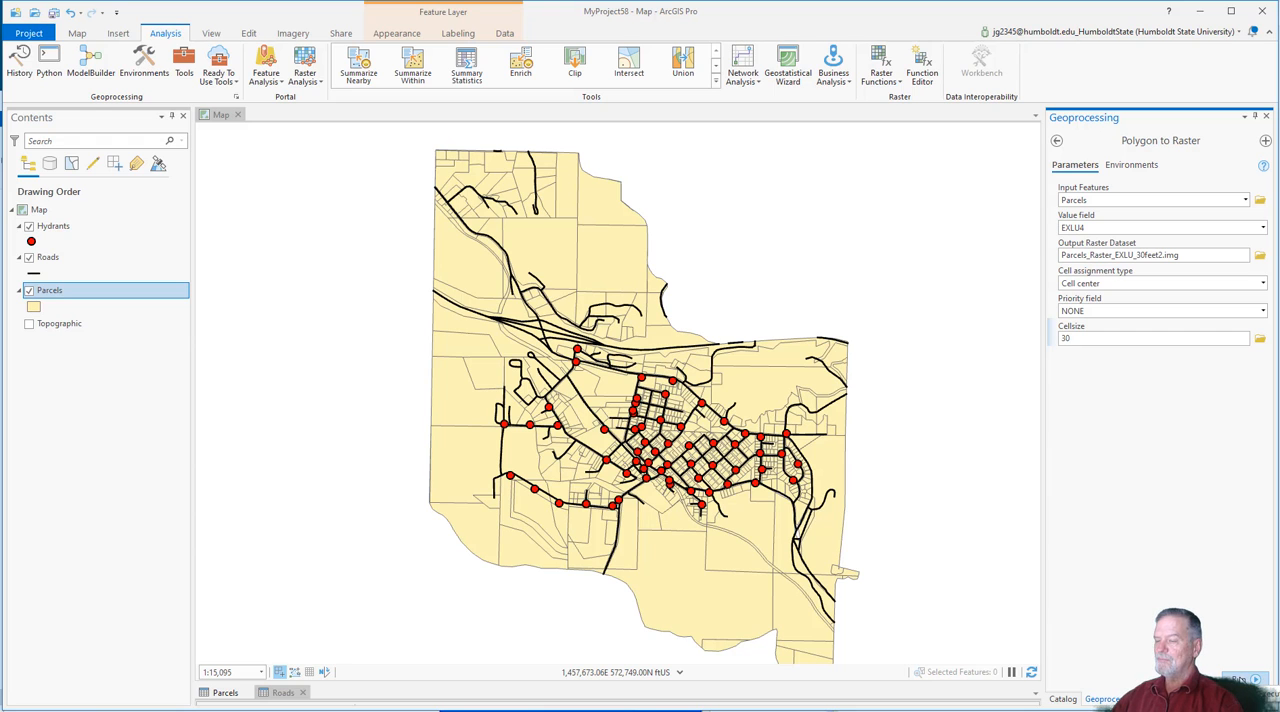
Step: Check the linear unit in the Parcels layer's spatial reference properties
{"action": "right_click", "coordinate": [112, 291]}
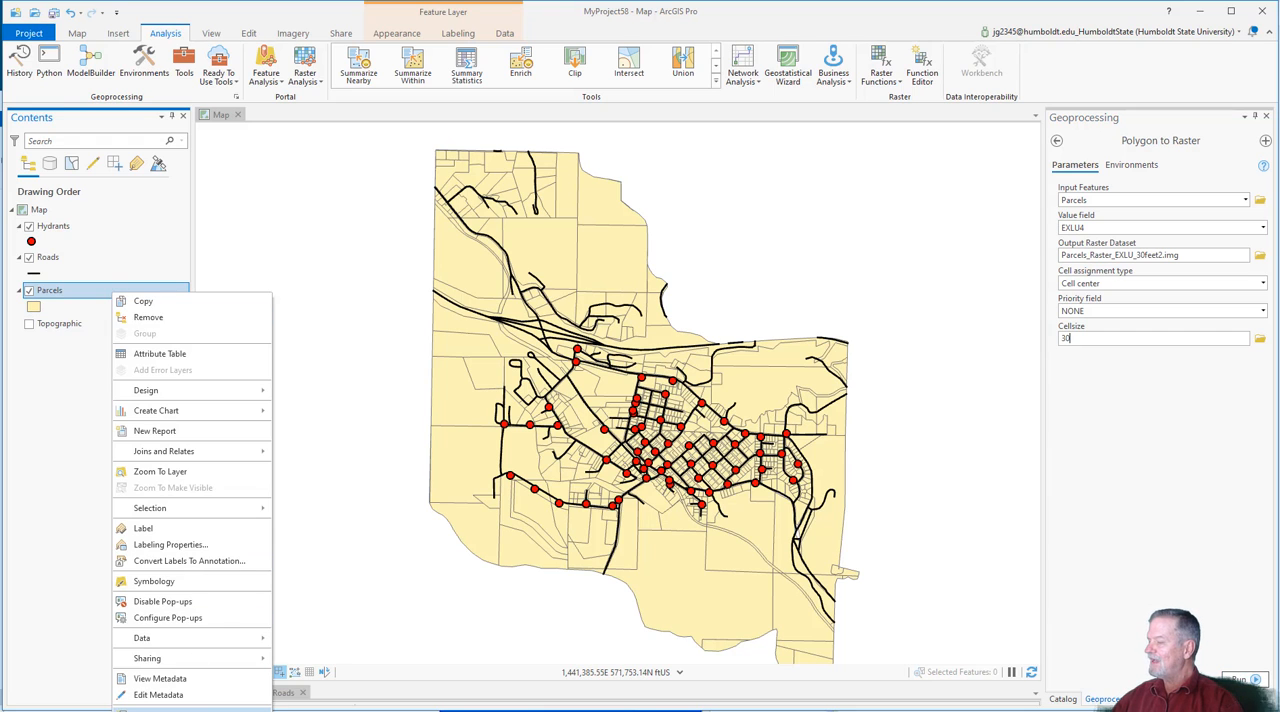
{"action": "left_click", "coordinate": [160, 709]}
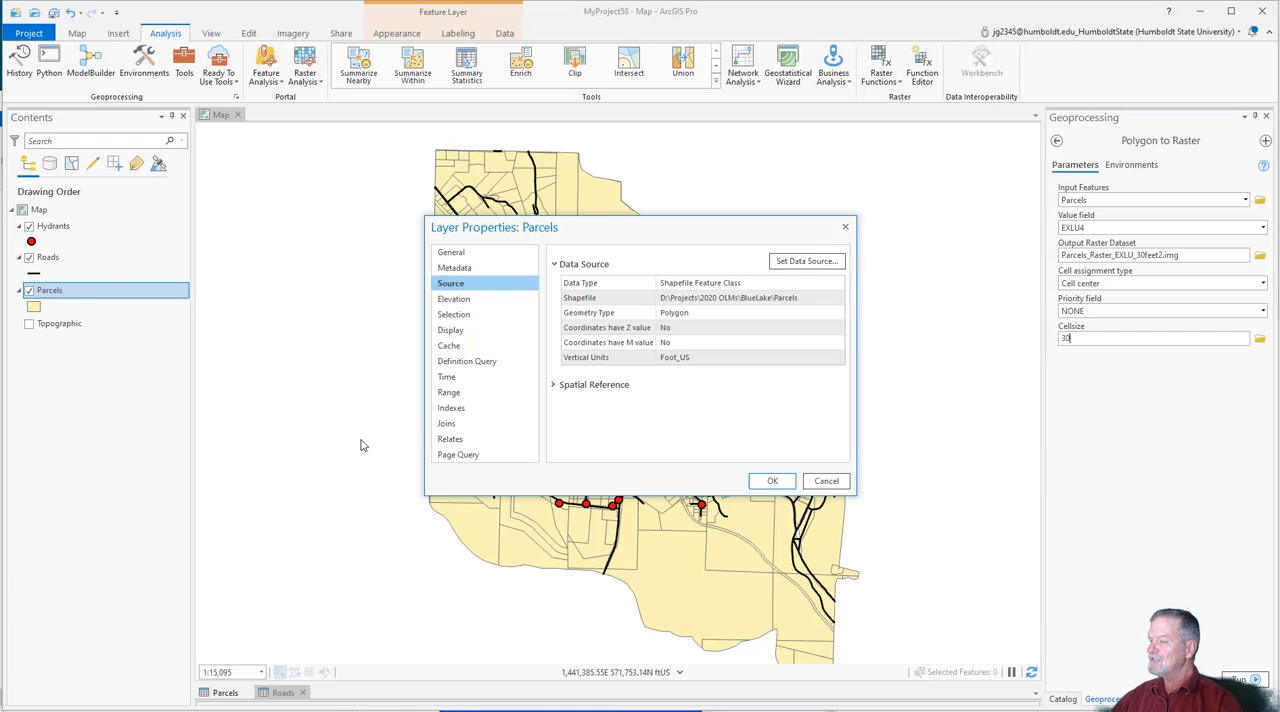
{"action": "left_click", "coordinate": [577, 384]}
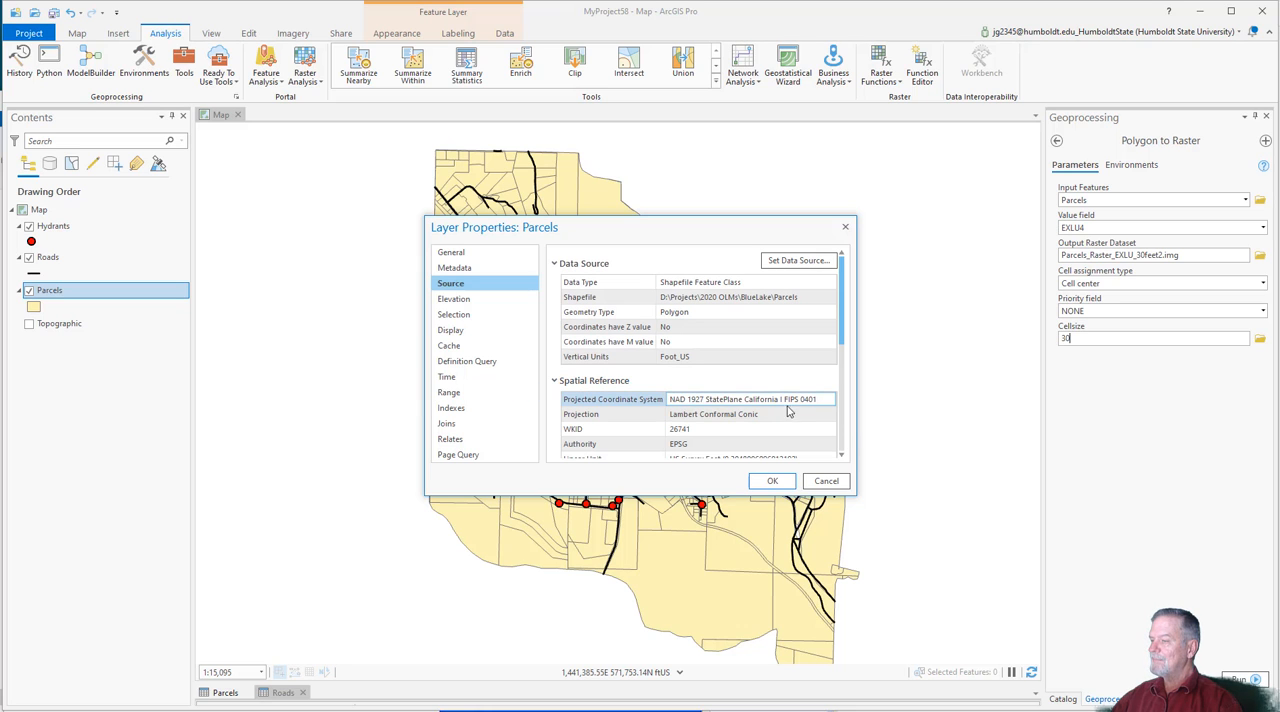
{"action": "scroll", "coordinate": [733, 430], "scroll_direction": "down", "scroll_amount": 2}
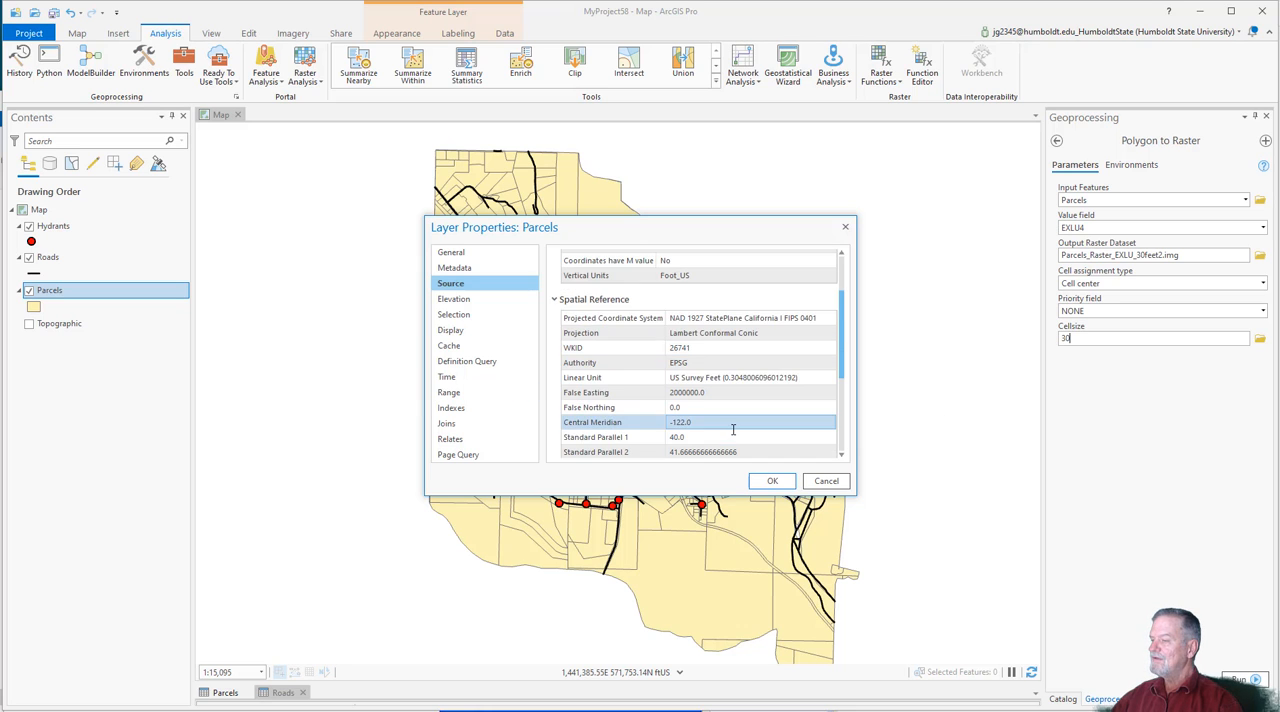
{"action": "scroll", "coordinate": [733, 430], "scroll_direction": "down", "scroll_amount": 2}
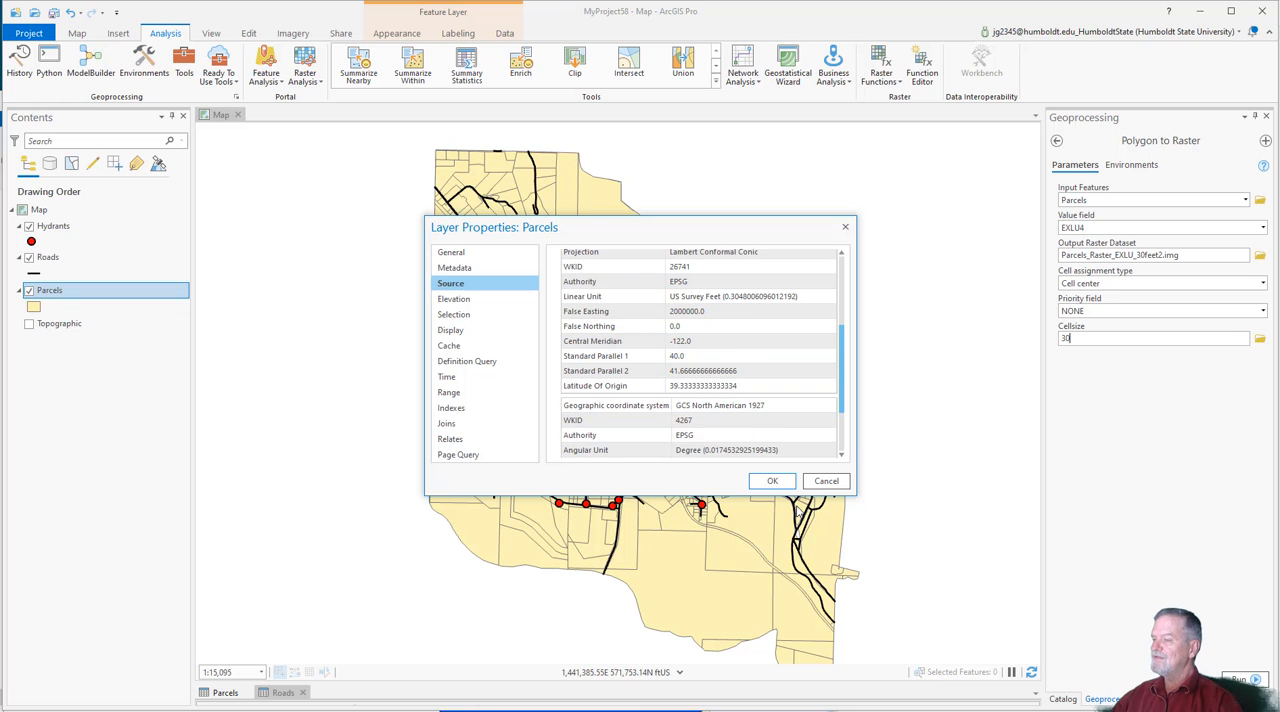
{"action": "left_click", "coordinate": [774, 482]}
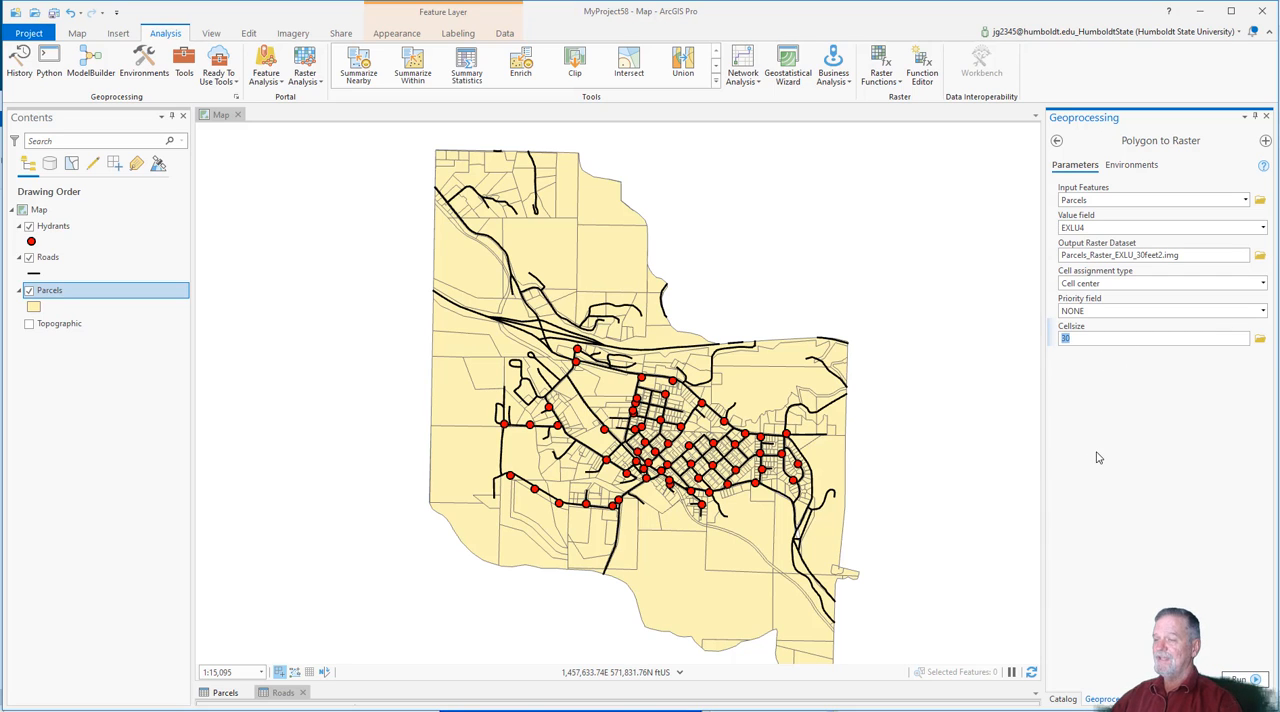
Step: Run the Polygon to Raster conversion and hide the Parcels polygon layer
{"action": "left_click", "coordinate": [1239, 677]}
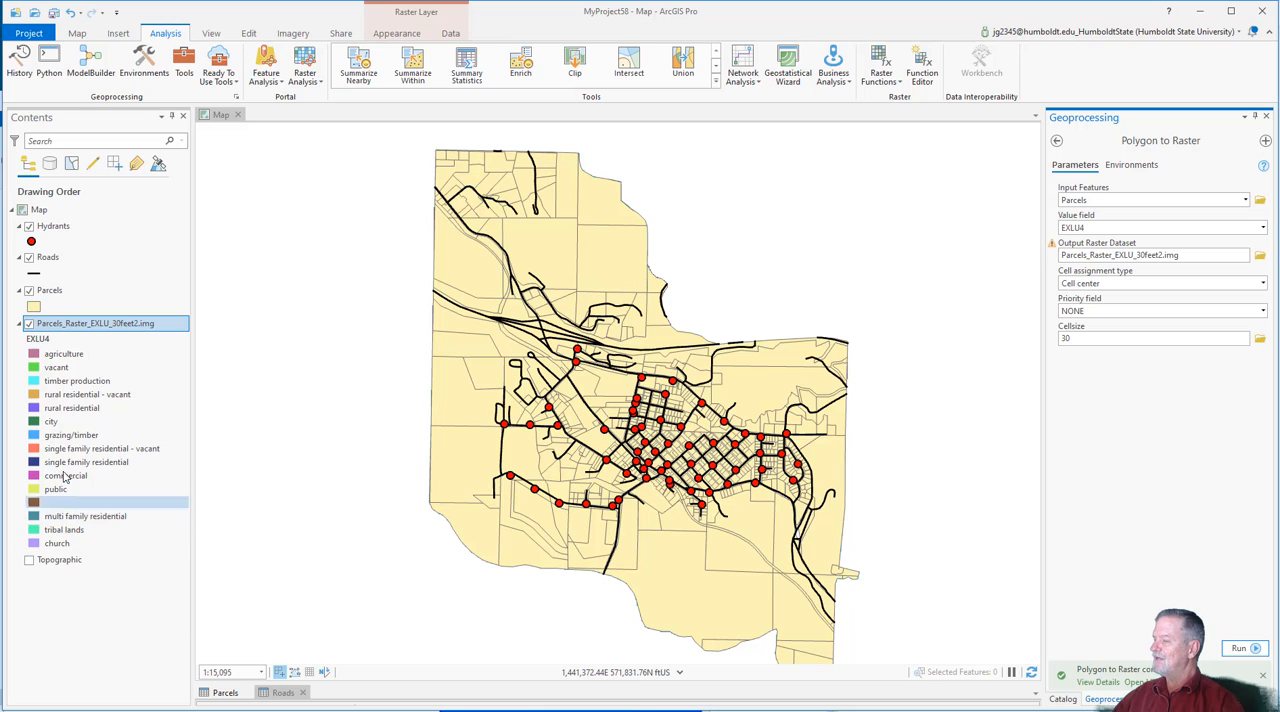
{"action": "left_click", "coordinate": [29, 291]}
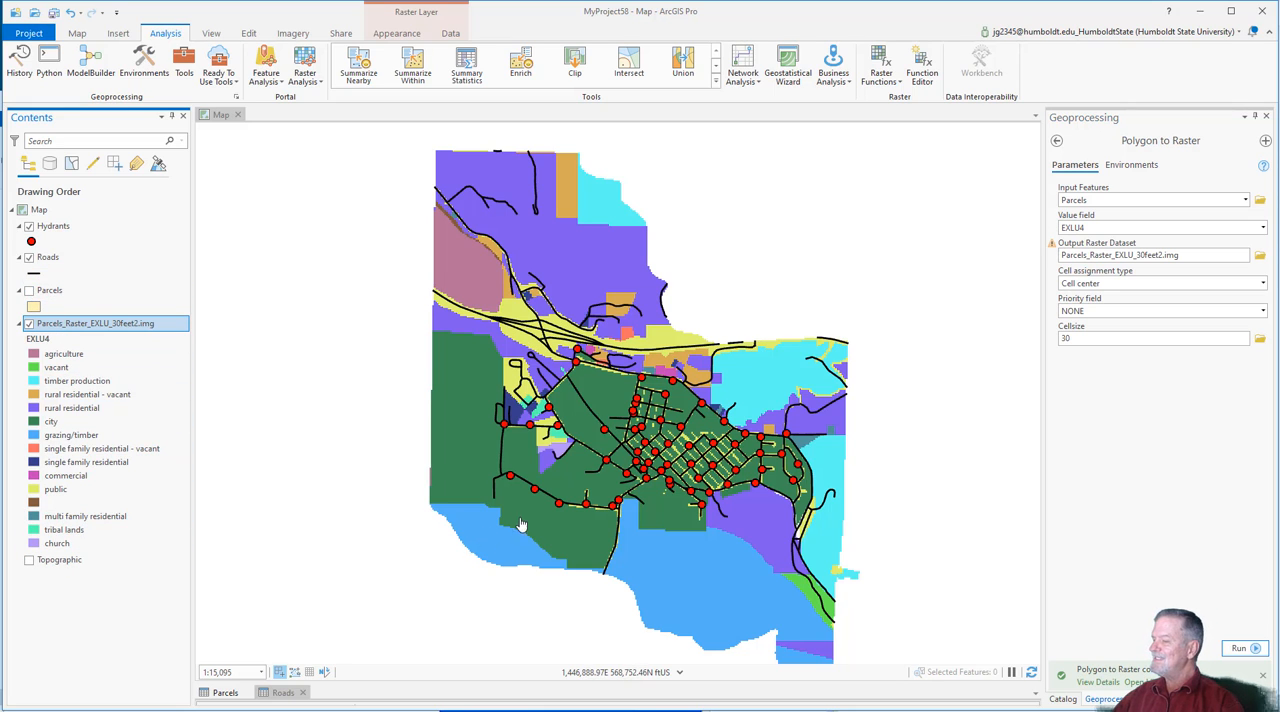
Step: Examine the parcel raster's cells up close against the roads and hydrants across the town
{"action": "scroll", "coordinate": [597, 452], "scroll_direction": "up", "scroll_amount": 3}
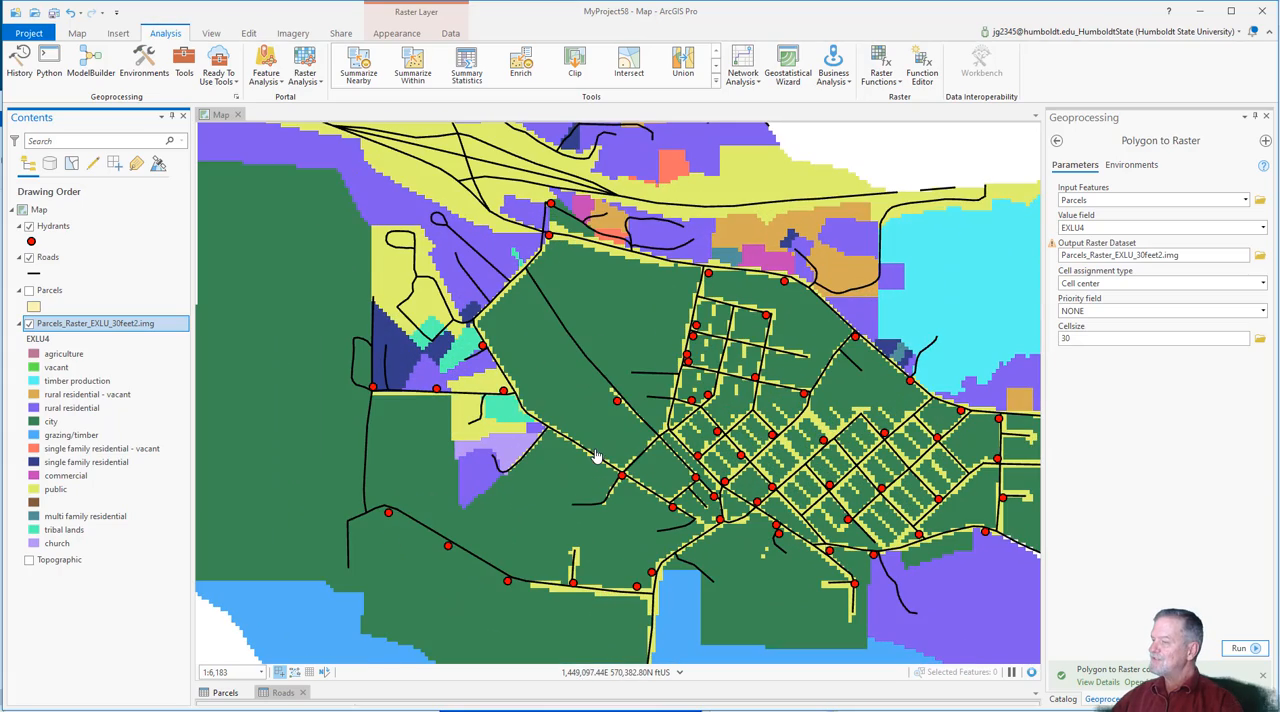
{"action": "left_click_drag", "start_coordinate": [734, 371], "coordinate": [646, 395]}
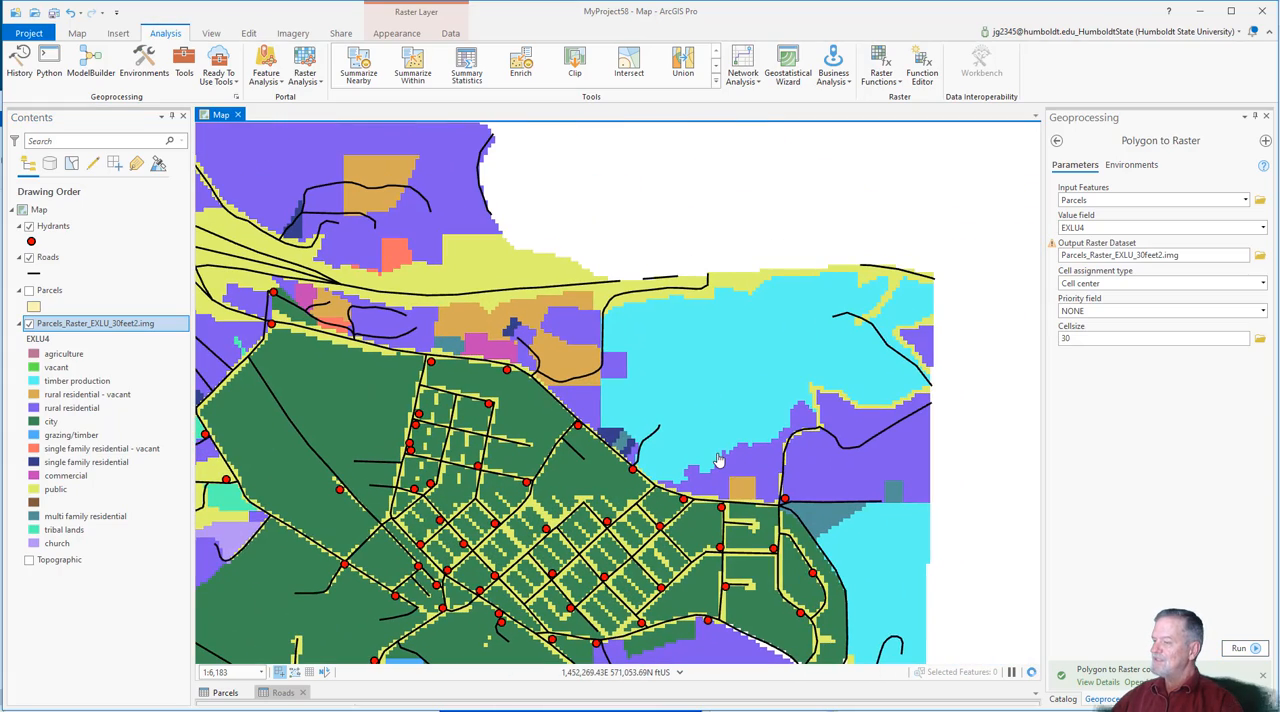
{"action": "scroll", "coordinate": [703, 491], "scroll_direction": "up", "scroll_amount": 4}
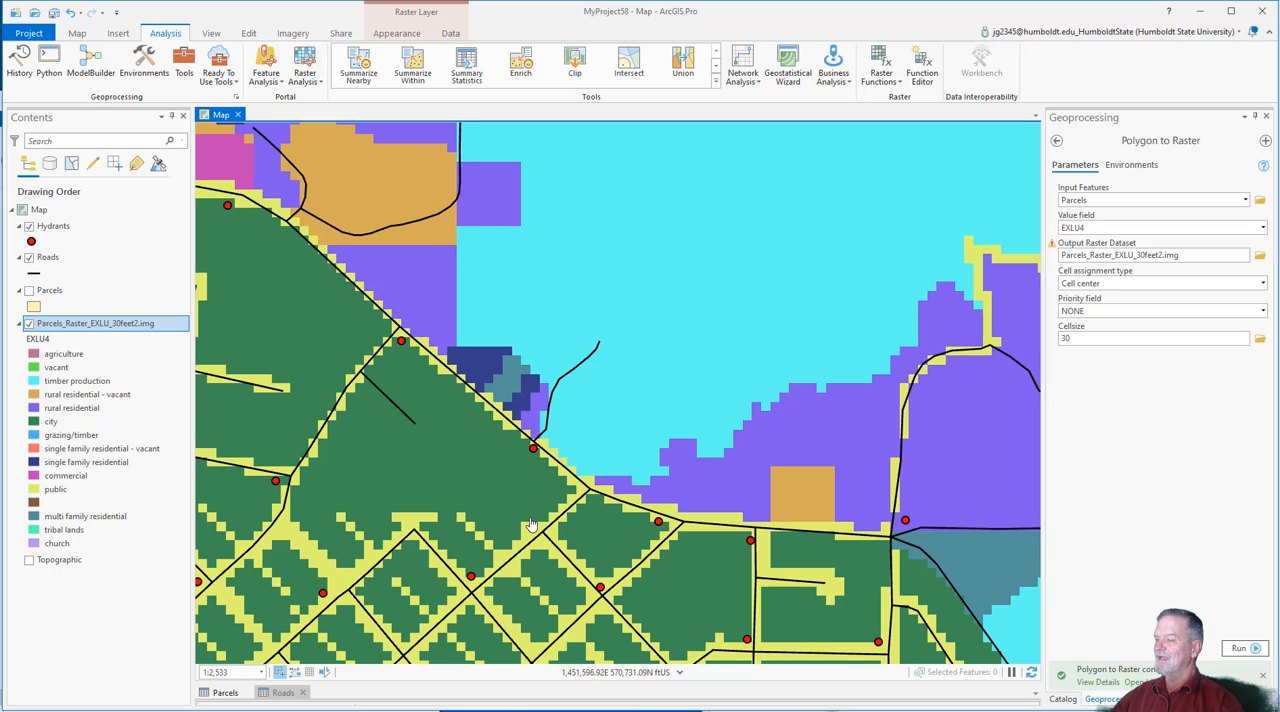
{"action": "left_click_drag", "start_coordinate": [538, 508], "coordinate": [800, 405]}
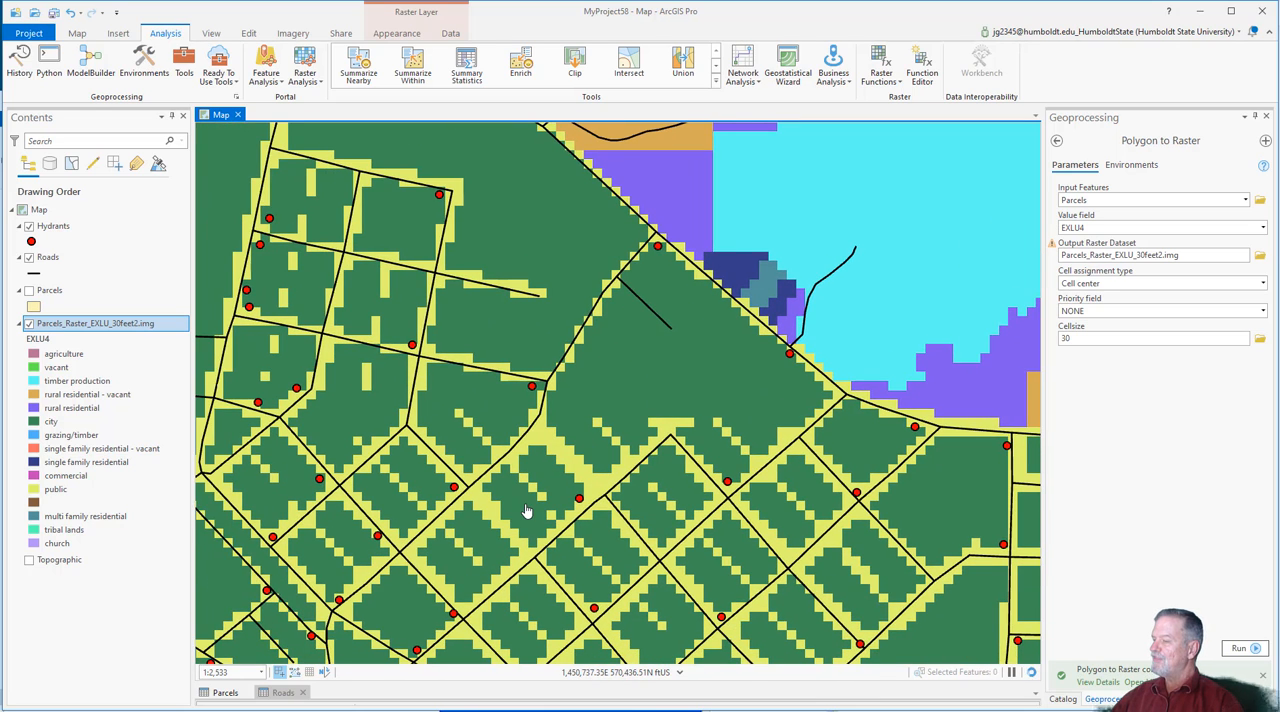
{"action": "scroll", "coordinate": [527, 511], "scroll_direction": "down", "scroll_amount": 4}
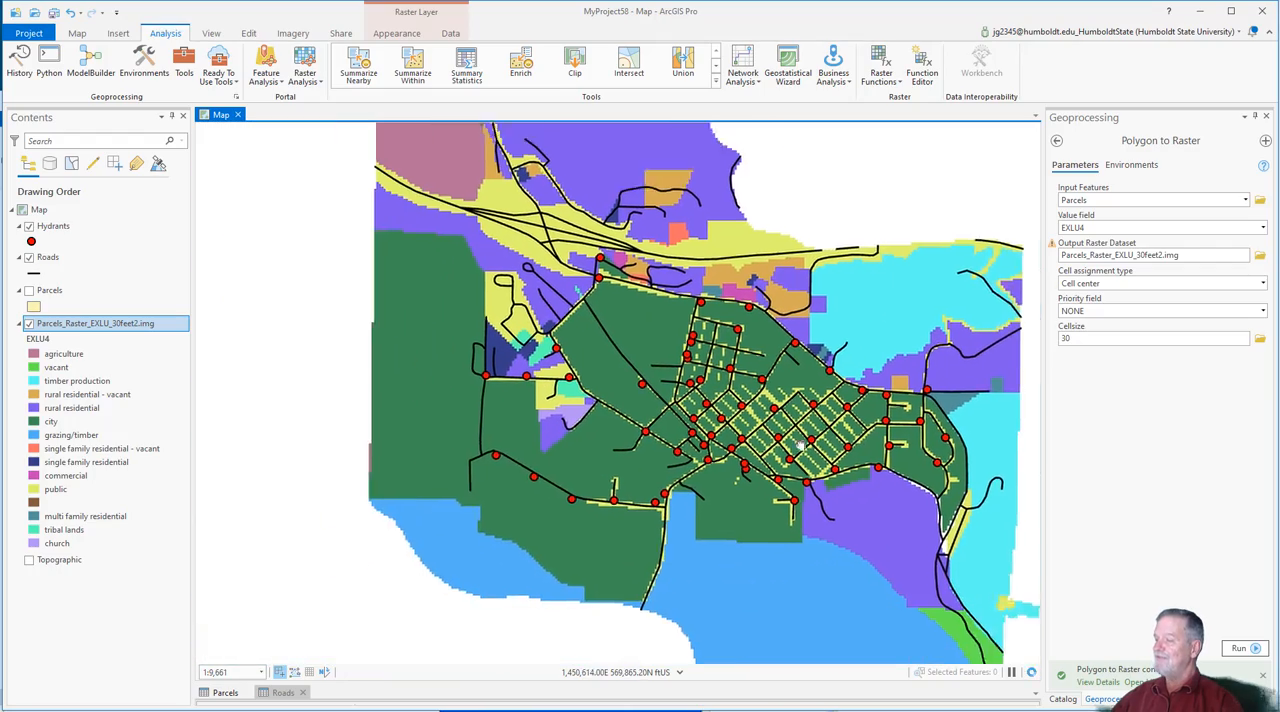
{"action": "scroll", "coordinate": [805, 458], "scroll_direction": "up", "scroll_amount": 4}
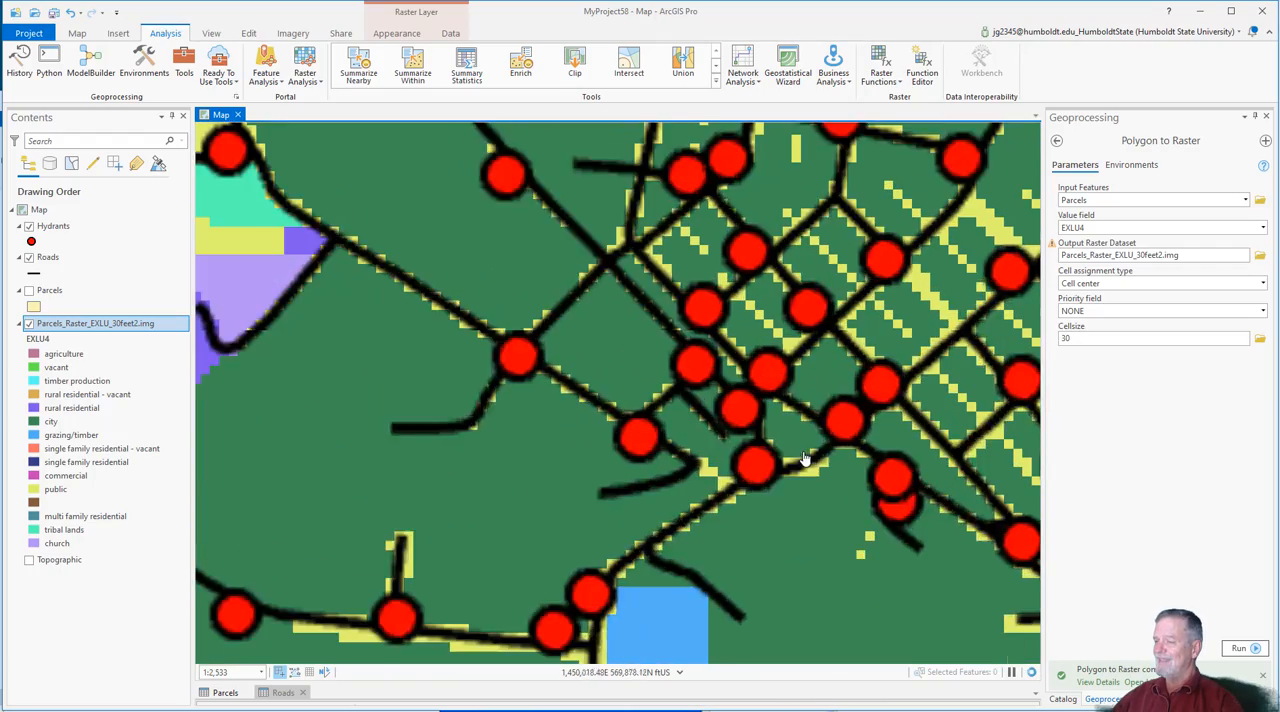
{"action": "left_click_drag", "start_coordinate": [815, 458], "coordinate": [695, 472]}
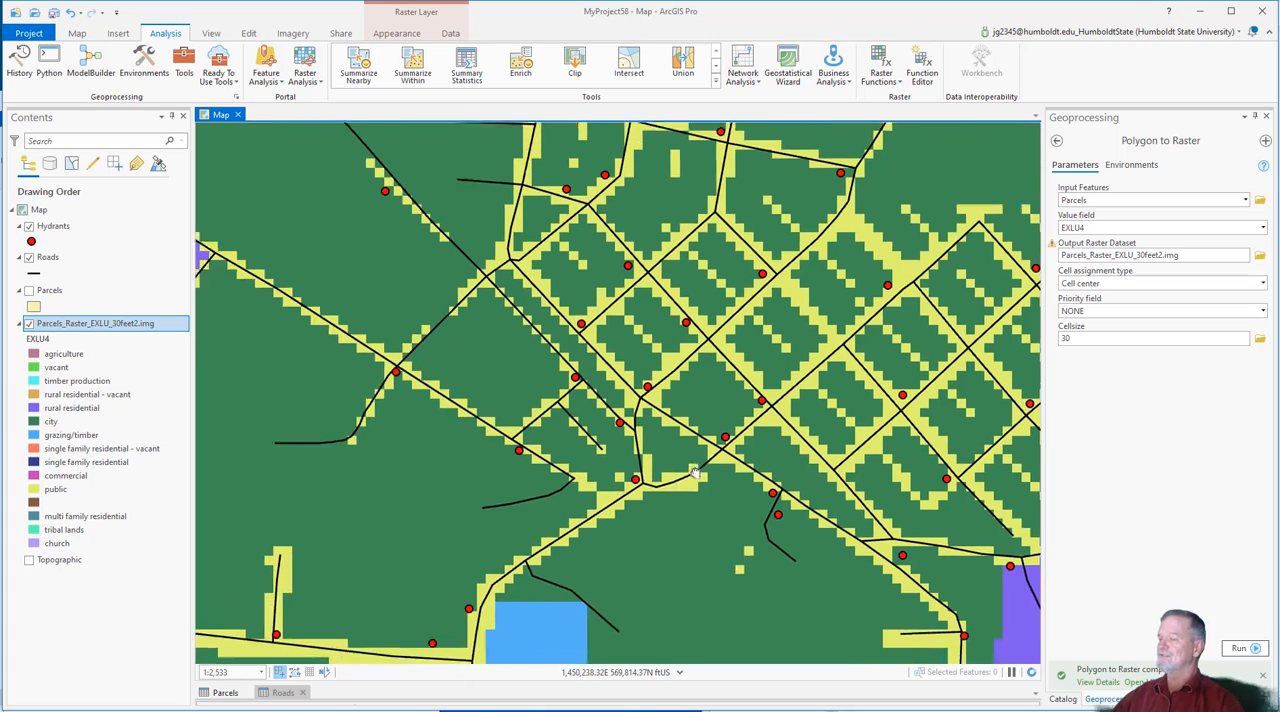
{"action": "scroll", "coordinate": [491, 446], "scroll_direction": "down", "scroll_amount": 3}
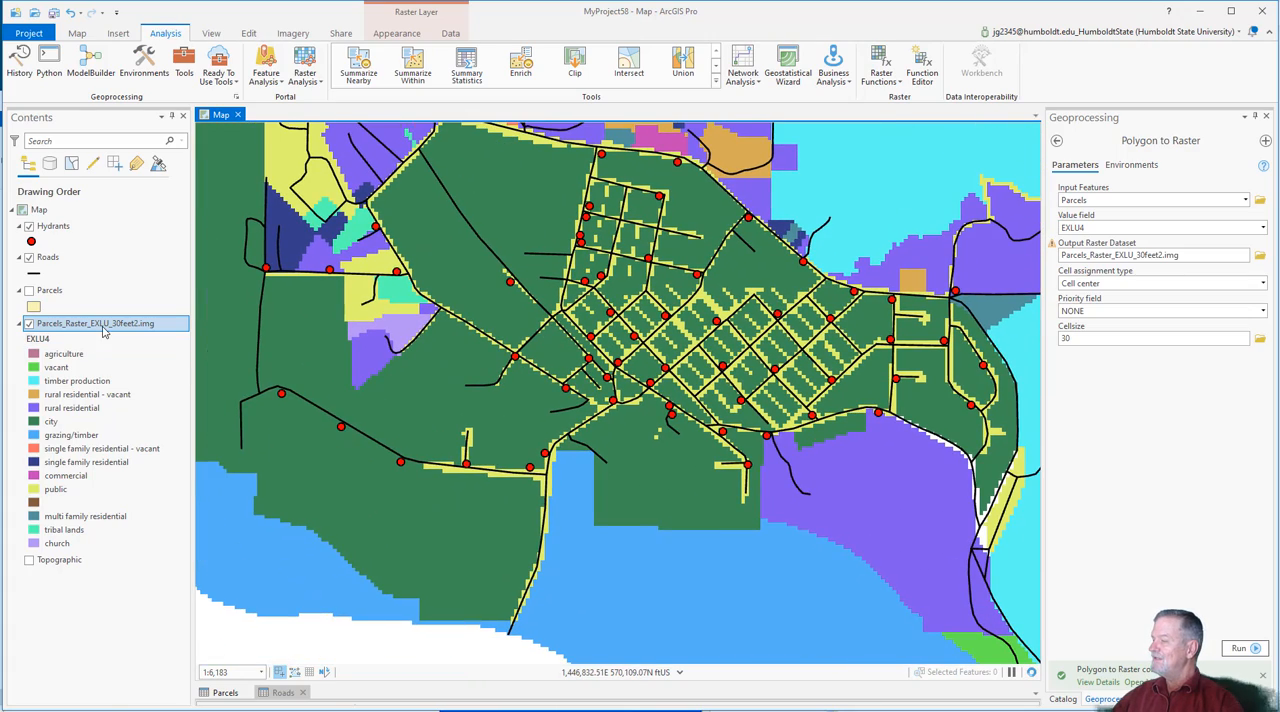
Step: Examine the raster information, including cell size, format and pixel depth, in the source properties of Parcels_Raster_EXLU_30feet2.img
{"action": "right_click", "coordinate": [103, 330]}
{"action": "left_click", "coordinate": [150, 703]}
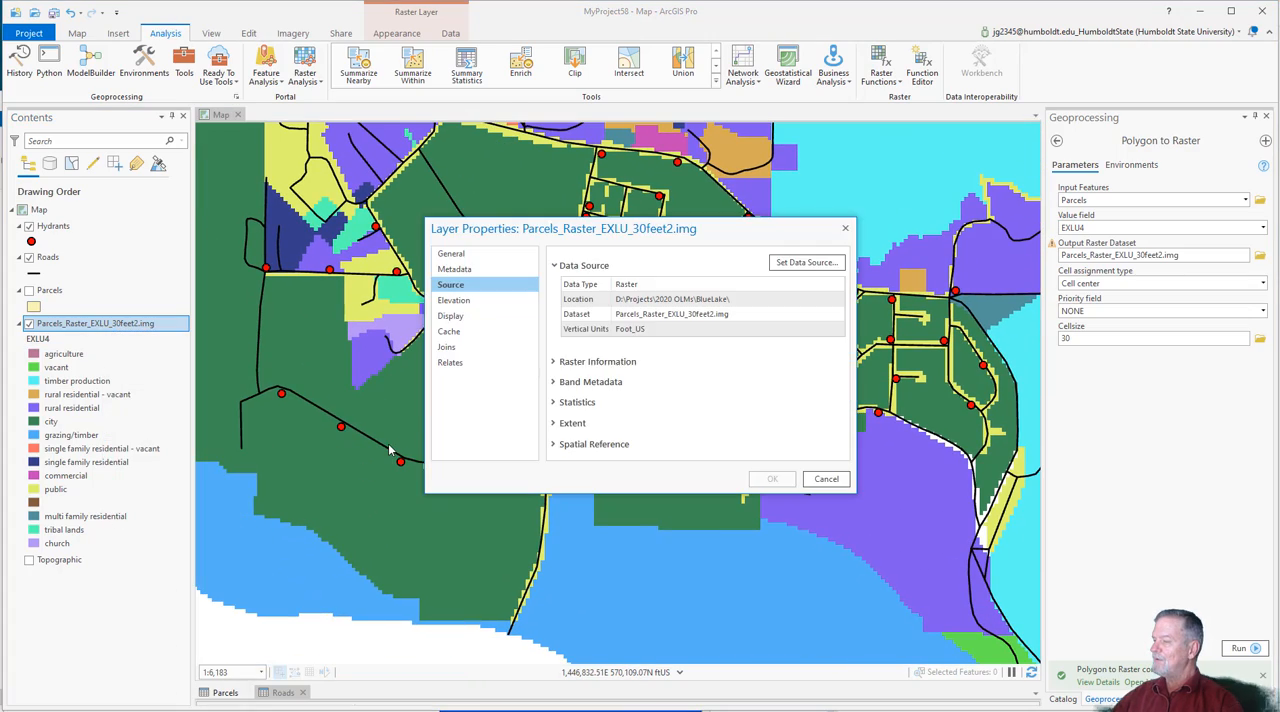
{"action": "left_click", "coordinate": [624, 361]}
{"action": "left_click", "coordinate": [620, 362]}
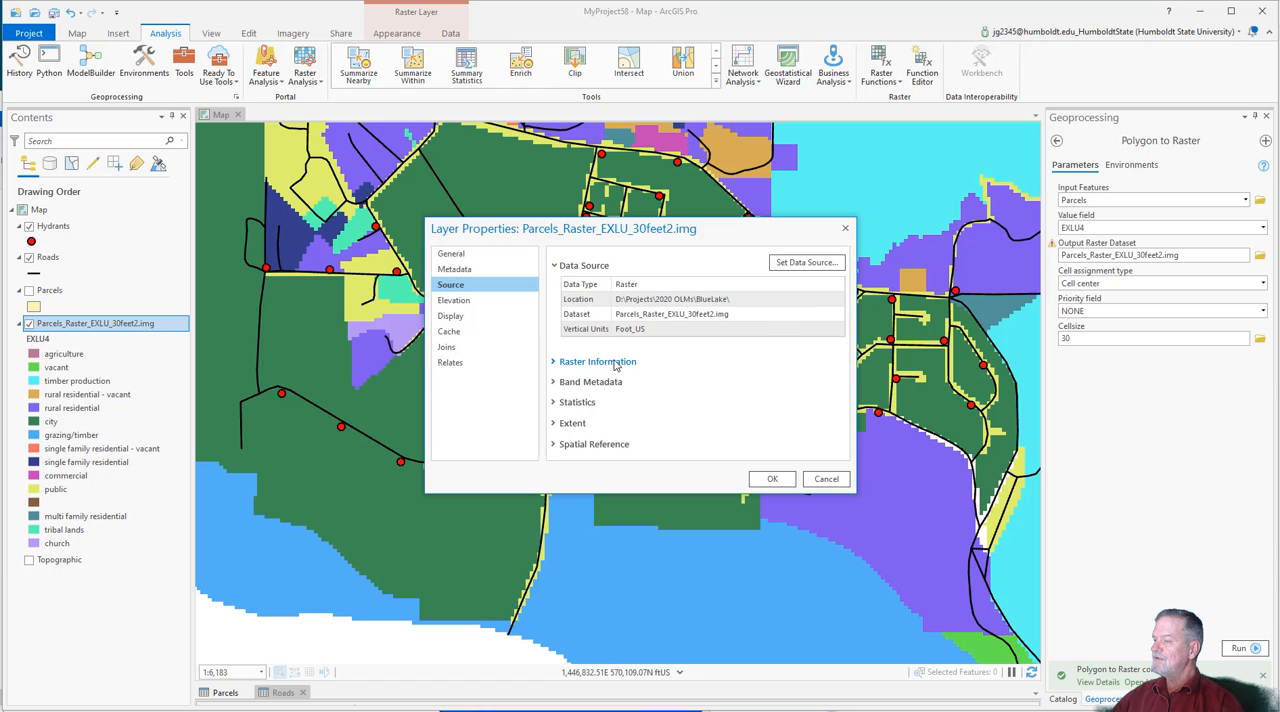
{"action": "left_click", "coordinate": [620, 362]}
{"action": "scroll", "coordinate": [730, 378], "scroll_direction": "down", "scroll_amount": 3}
{"action": "scroll", "coordinate": [730, 378], "scroll_direction": "up", "scroll_amount": 3}
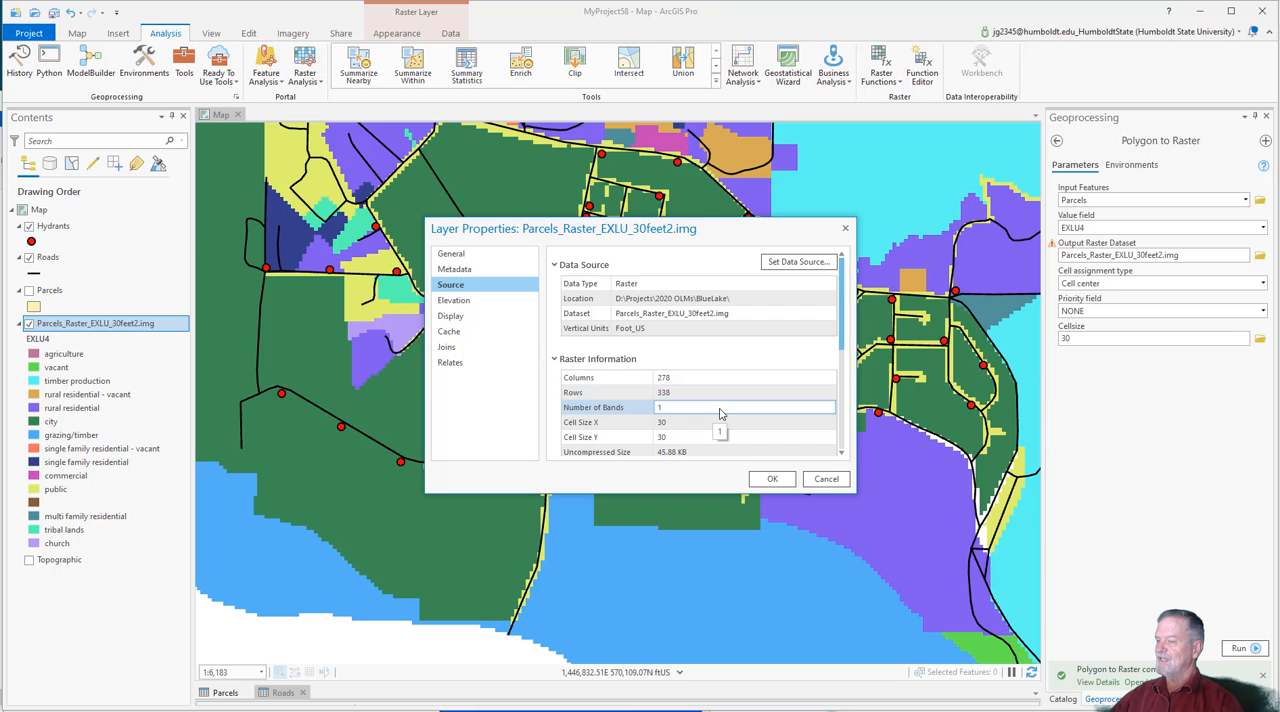
{"action": "scroll", "coordinate": [720, 412], "scroll_direction": "down", "scroll_amount": 2}
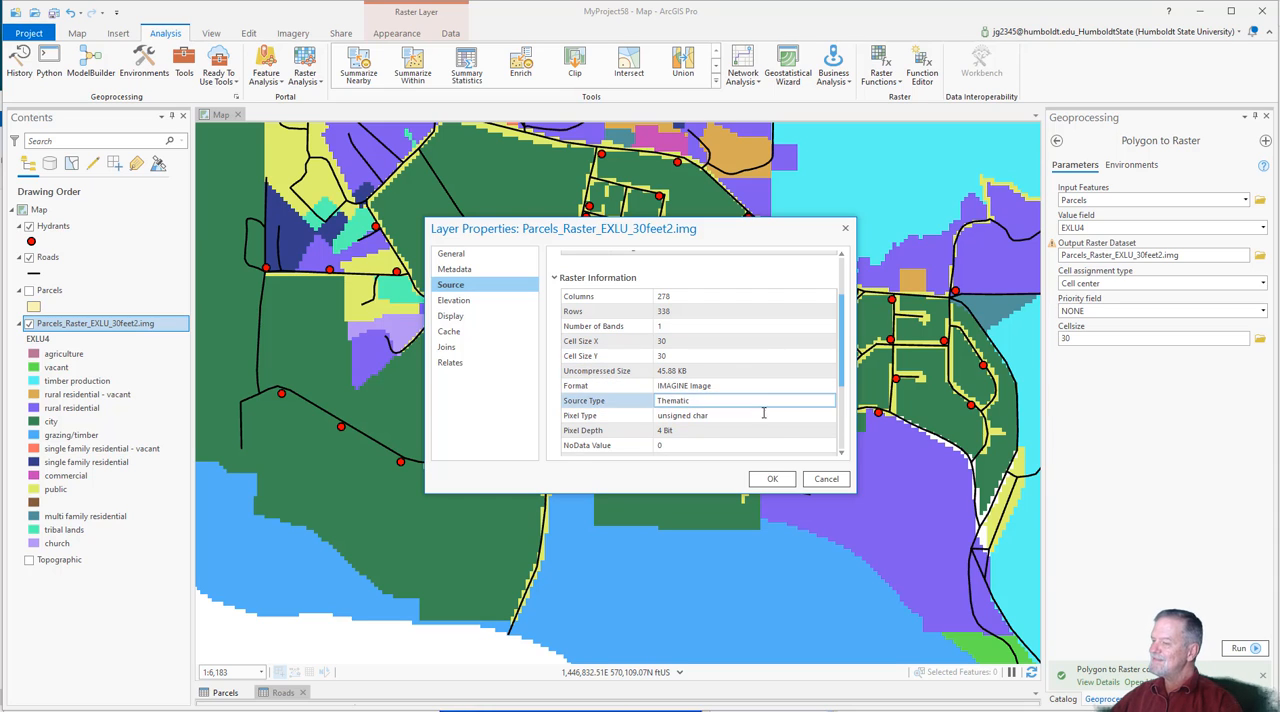
{"action": "left_click", "coordinate": [824, 480]}
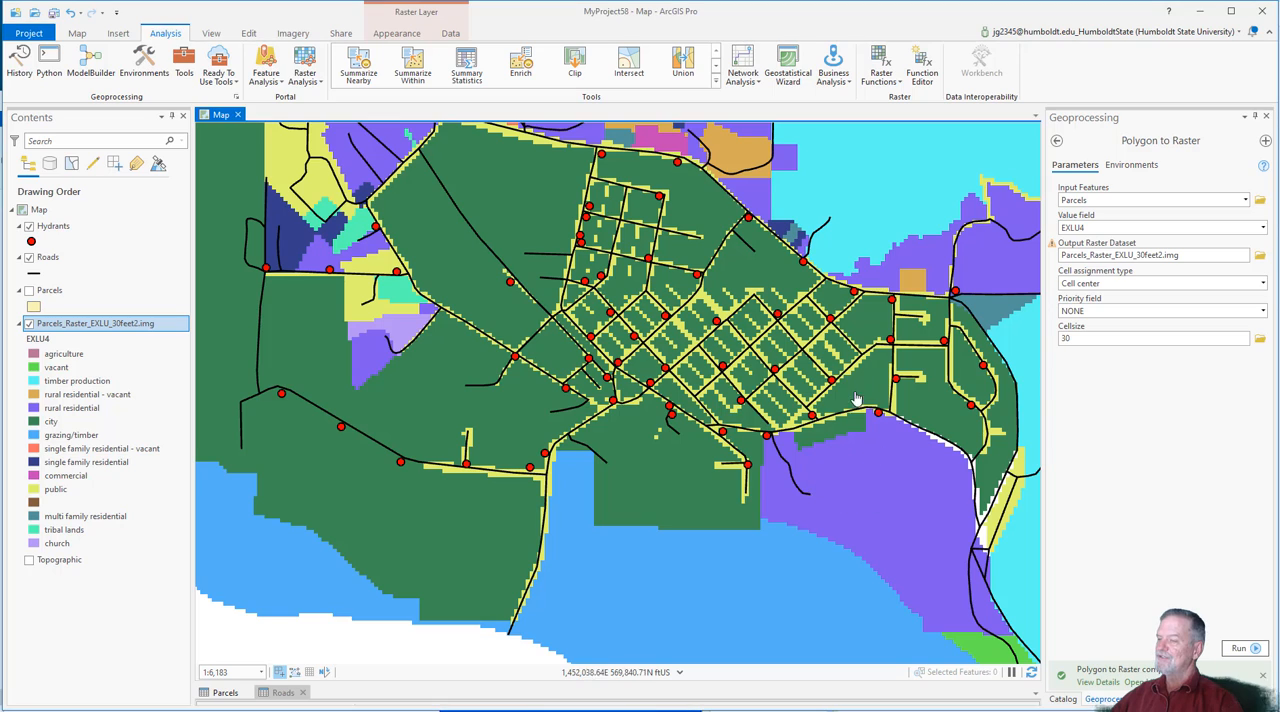
Step: Convert the Parcels polygons to a raster again with cell size 3 and the output name Parcels_Raster_EXLU_3feet2.img
{"action": "double_click", "coordinate": [1092, 339]}
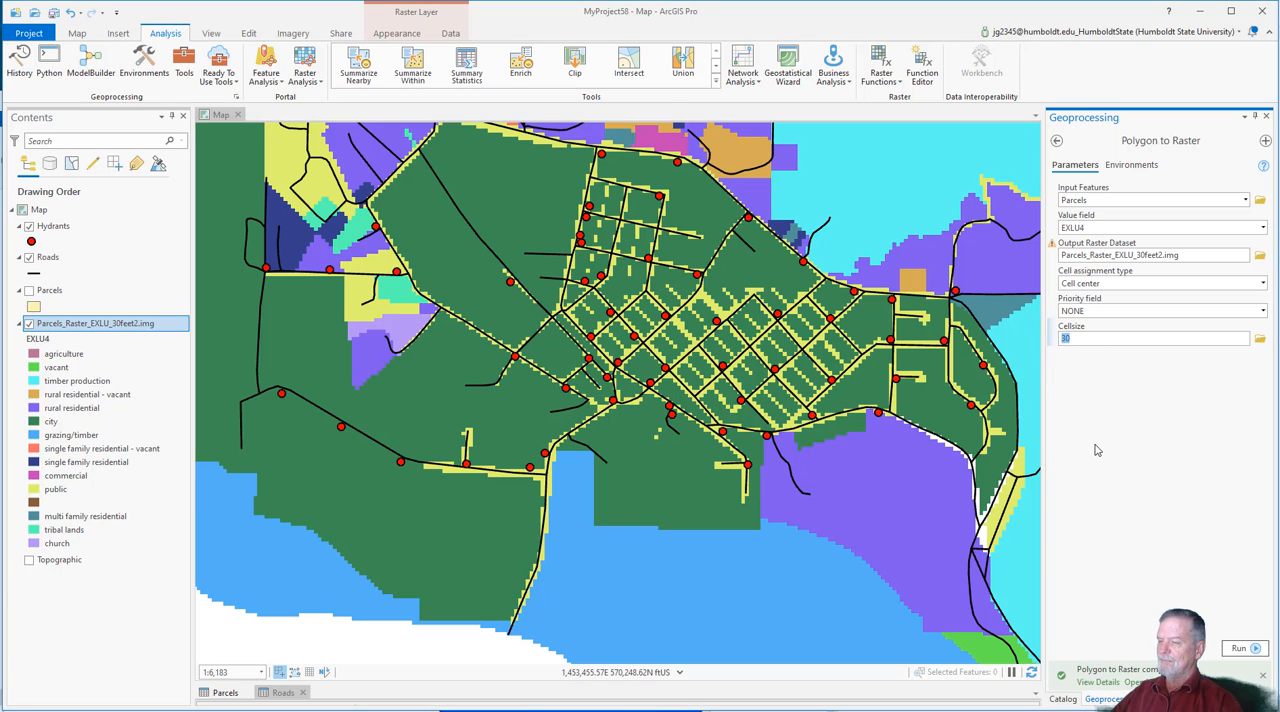
{"action": "type", "text": "3"}
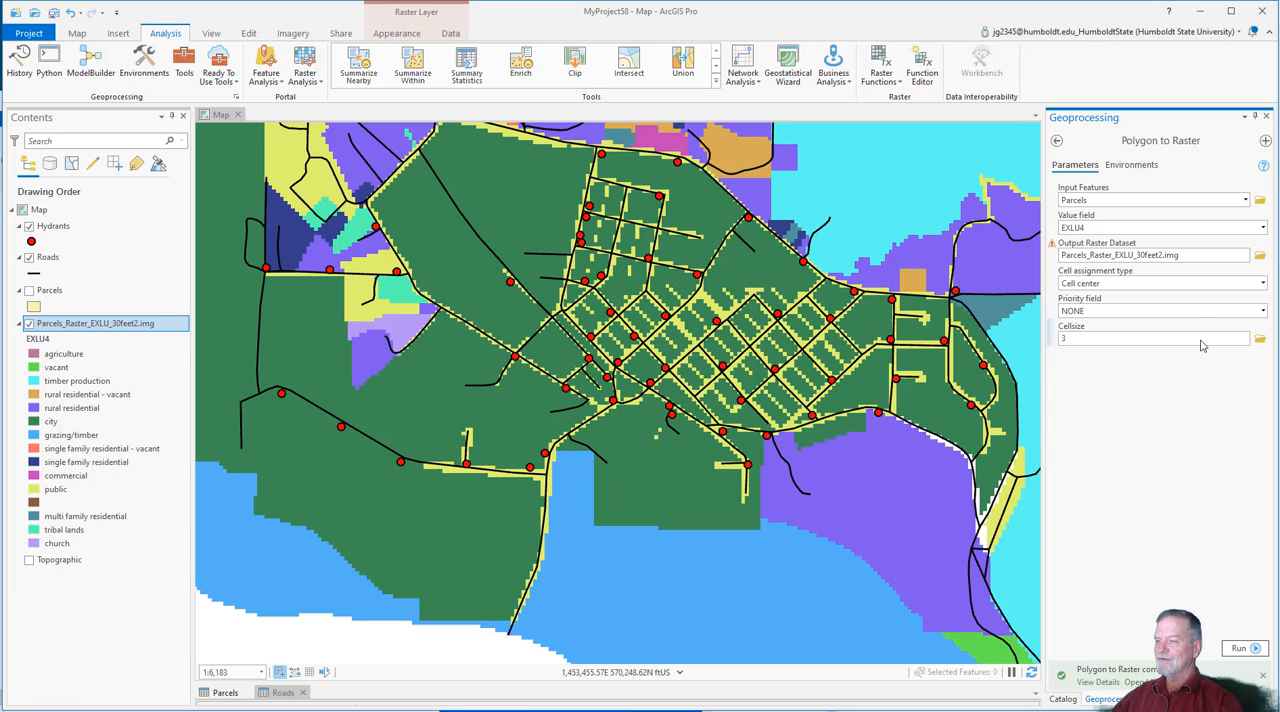
{"action": "left_click", "coordinate": [1143, 256]}
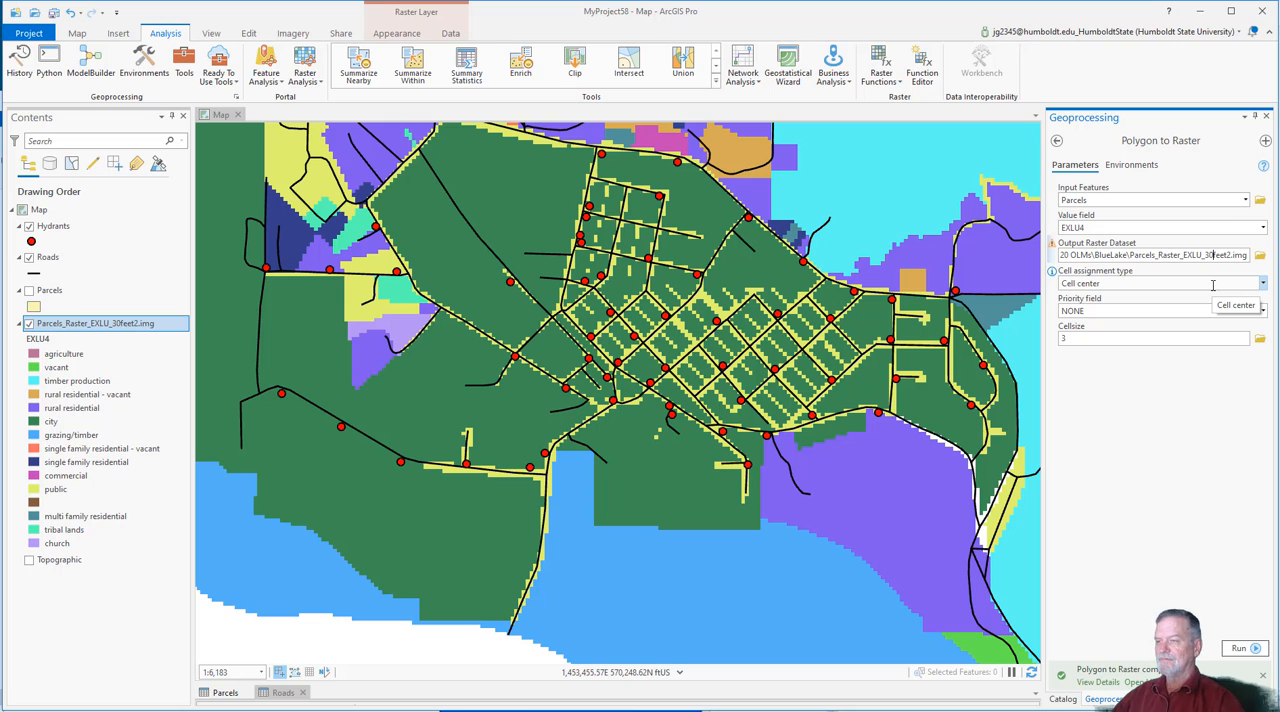
{"action": "key", "text": "BackSpace"}
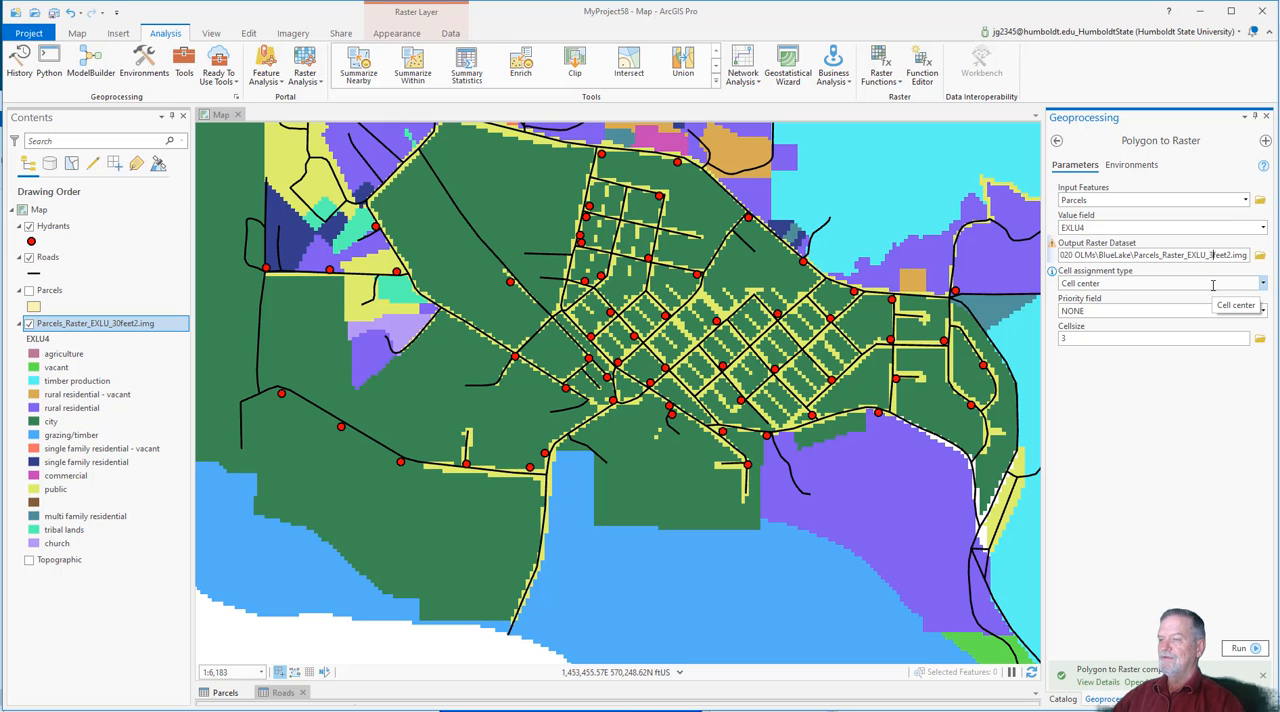
{"action": "left_click", "coordinate": [1239, 648]}
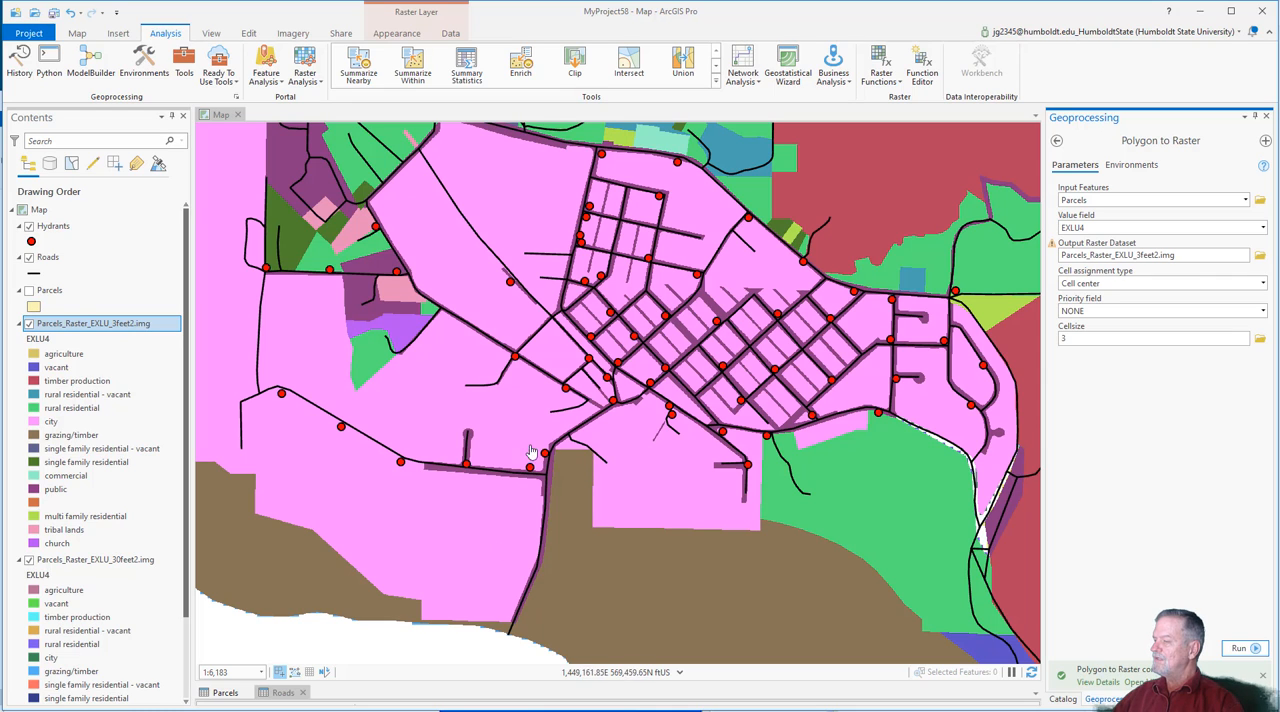
Step: Hide the Hydrants and Roads layers so that only the parcel rasters are displayed
{"action": "left_click", "coordinate": [29, 226]}
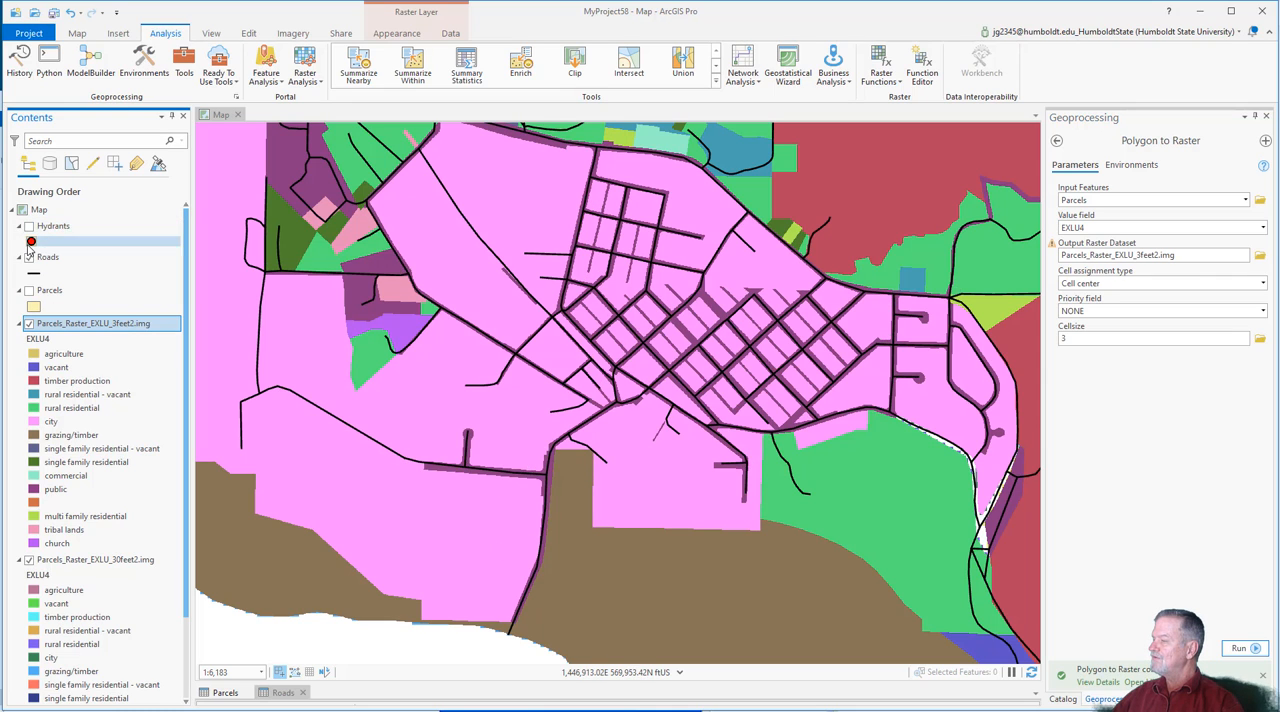
{"action": "left_click", "coordinate": [29, 257]}
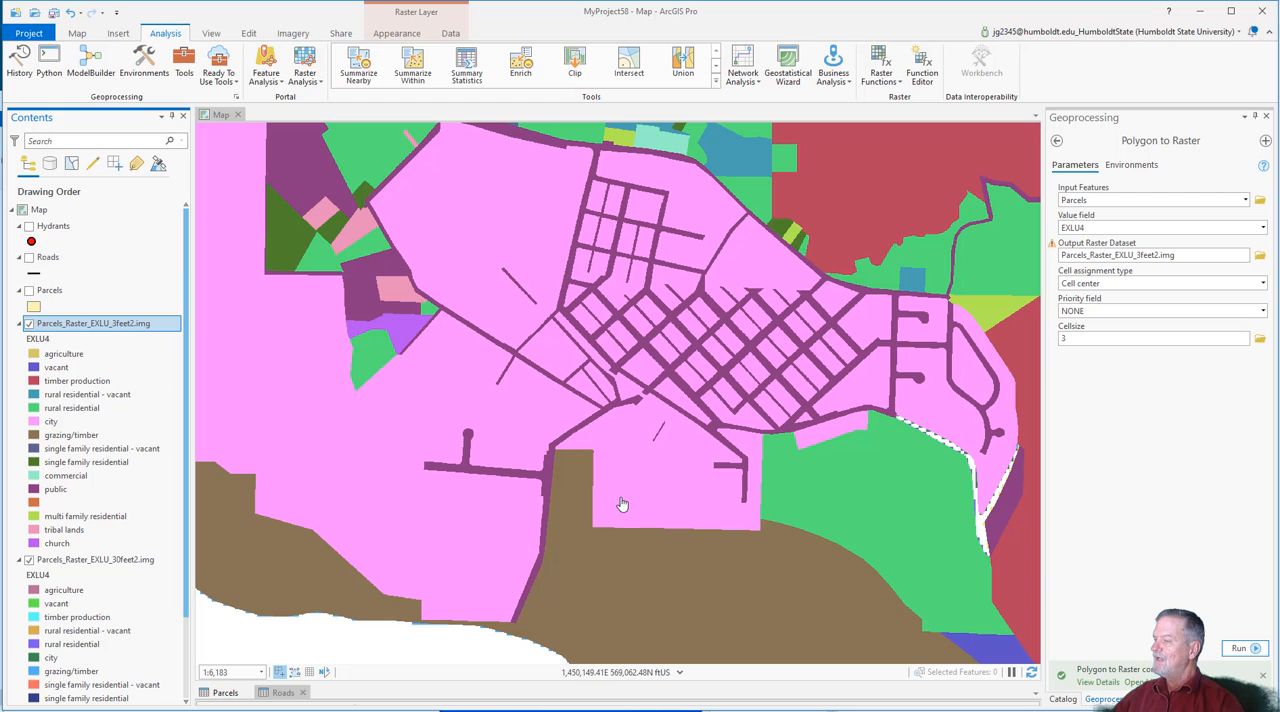
{"action": "left_click_drag", "start_coordinate": [717, 307], "coordinate": [647, 269]}
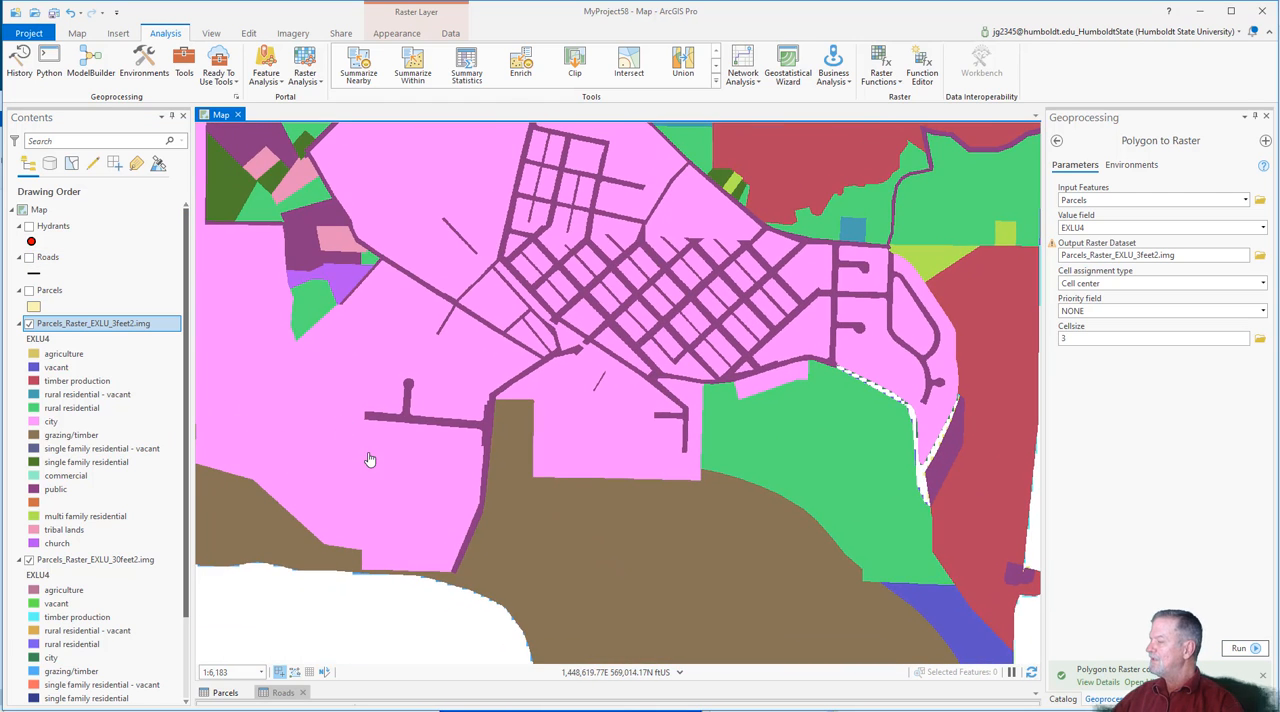
Step: Examine the timber production, city and public land-use classes of the 3-foot raster in the legend and map
{"action": "left_click", "coordinate": [66, 383]}
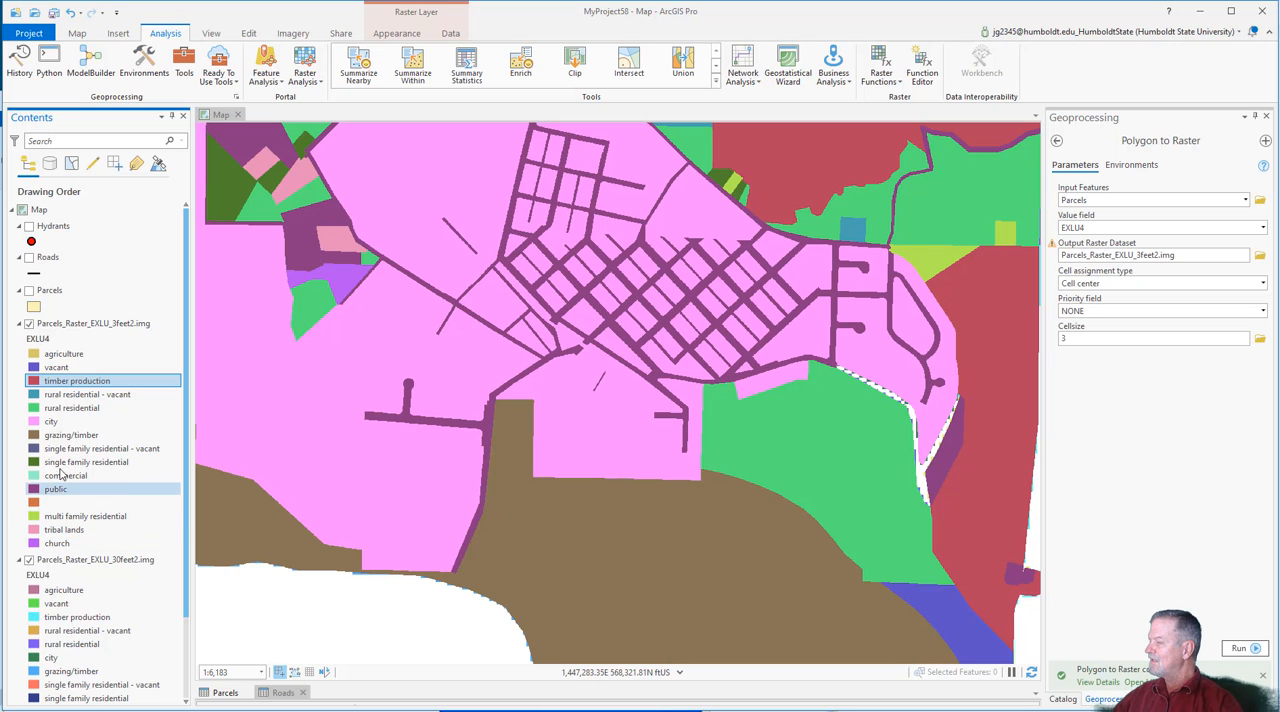
{"action": "left_click", "coordinate": [56, 424]}
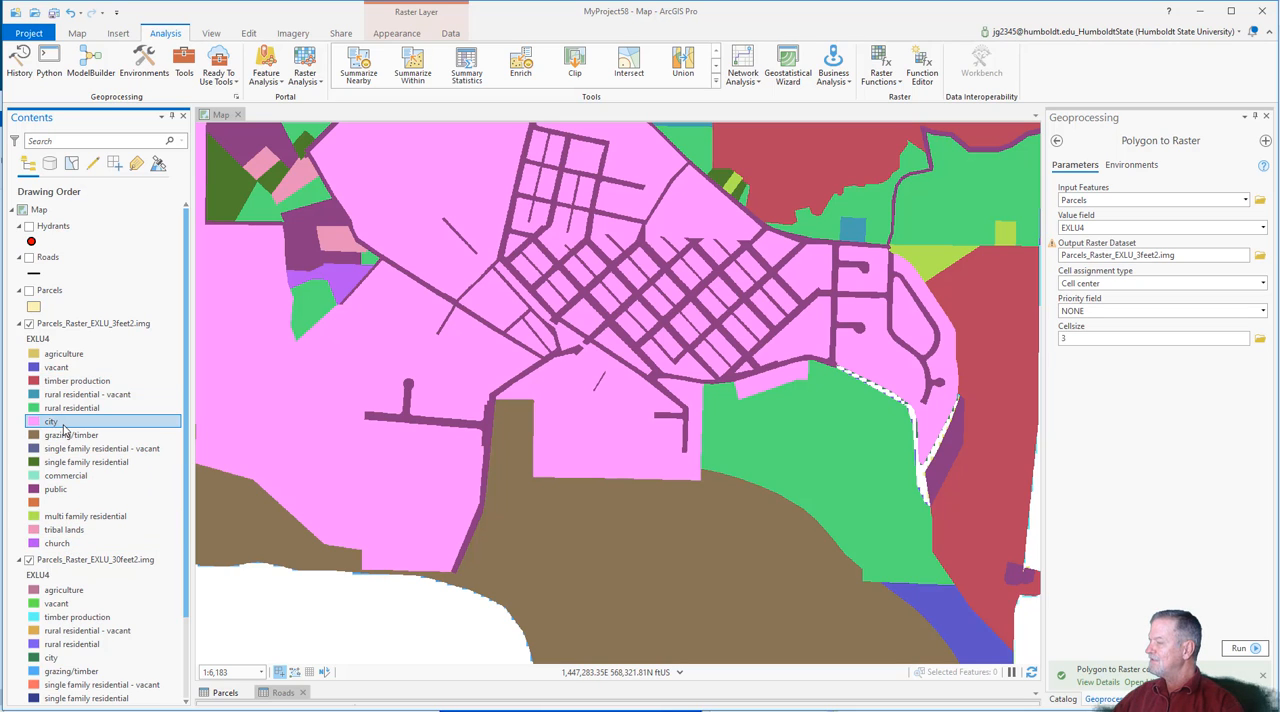
{"action": "left_click", "coordinate": [58, 490]}
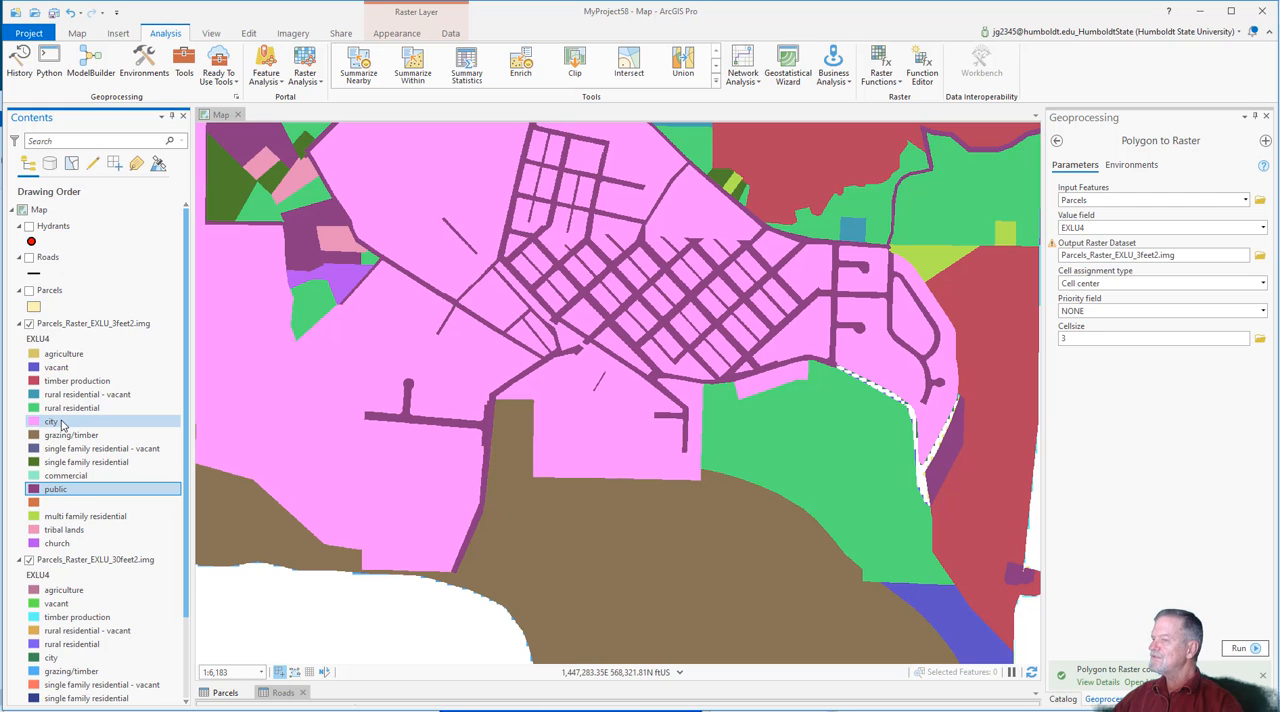
{"action": "scroll", "coordinate": [729, 483], "scroll_direction": "down", "scroll_amount": 2}
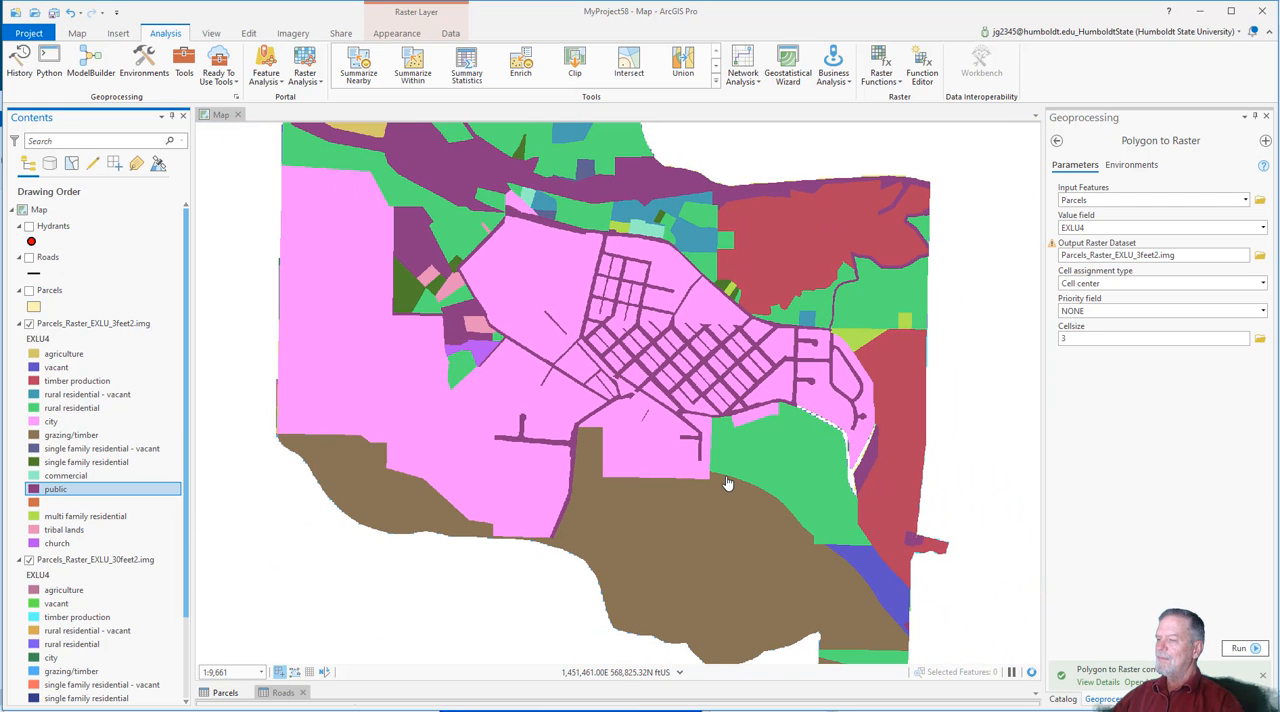
{"action": "scroll", "coordinate": [623, 414], "scroll_direction": "up", "scroll_amount": 3}
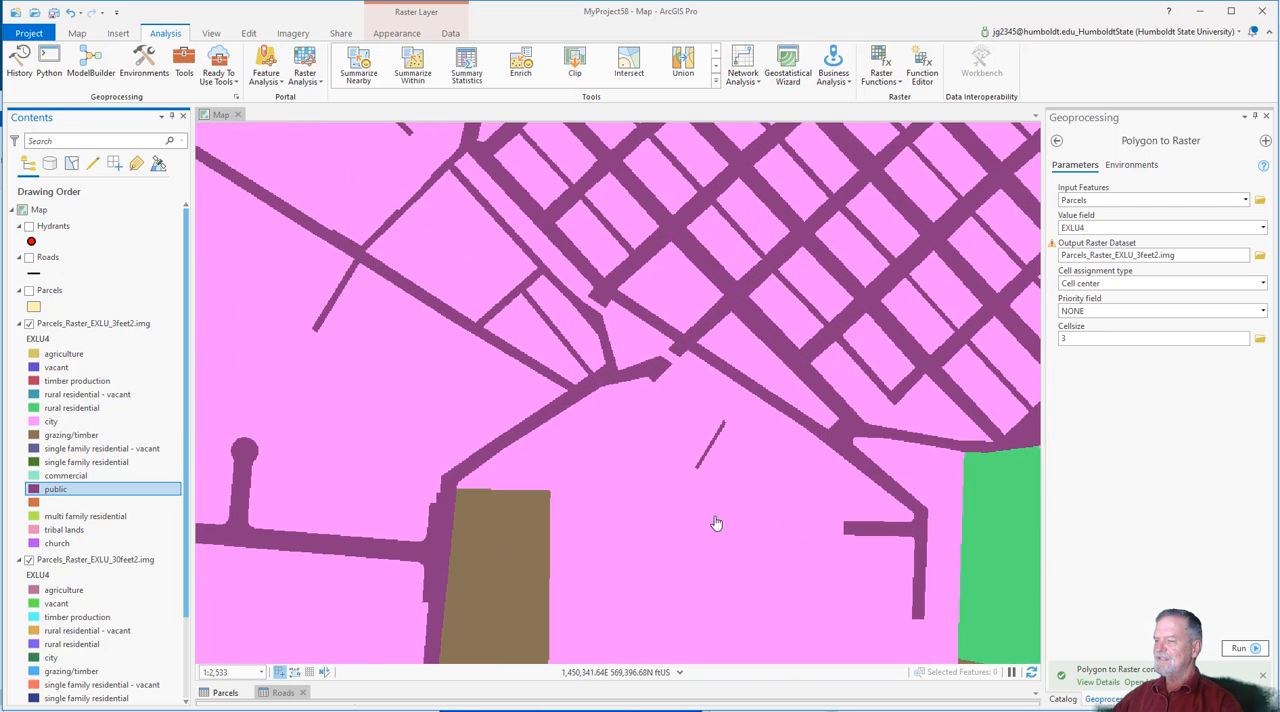
{"action": "scroll", "coordinate": [506, 465], "scroll_direction": "down", "scroll_amount": 1}
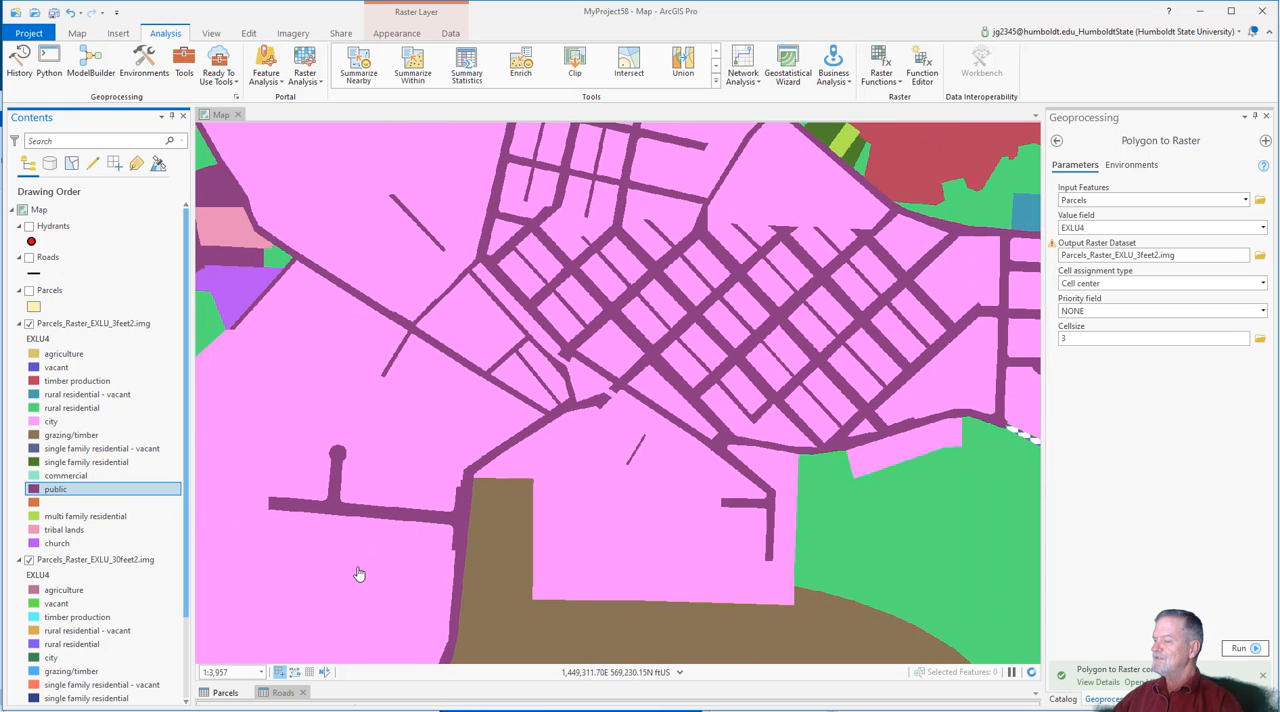
Step: Enlarge the table pane and open the attribute table of Parcels_Raster_EXLU_30feet2.img
{"action": "left_click_drag", "start_coordinate": [363, 681], "coordinate": [366, 480]}
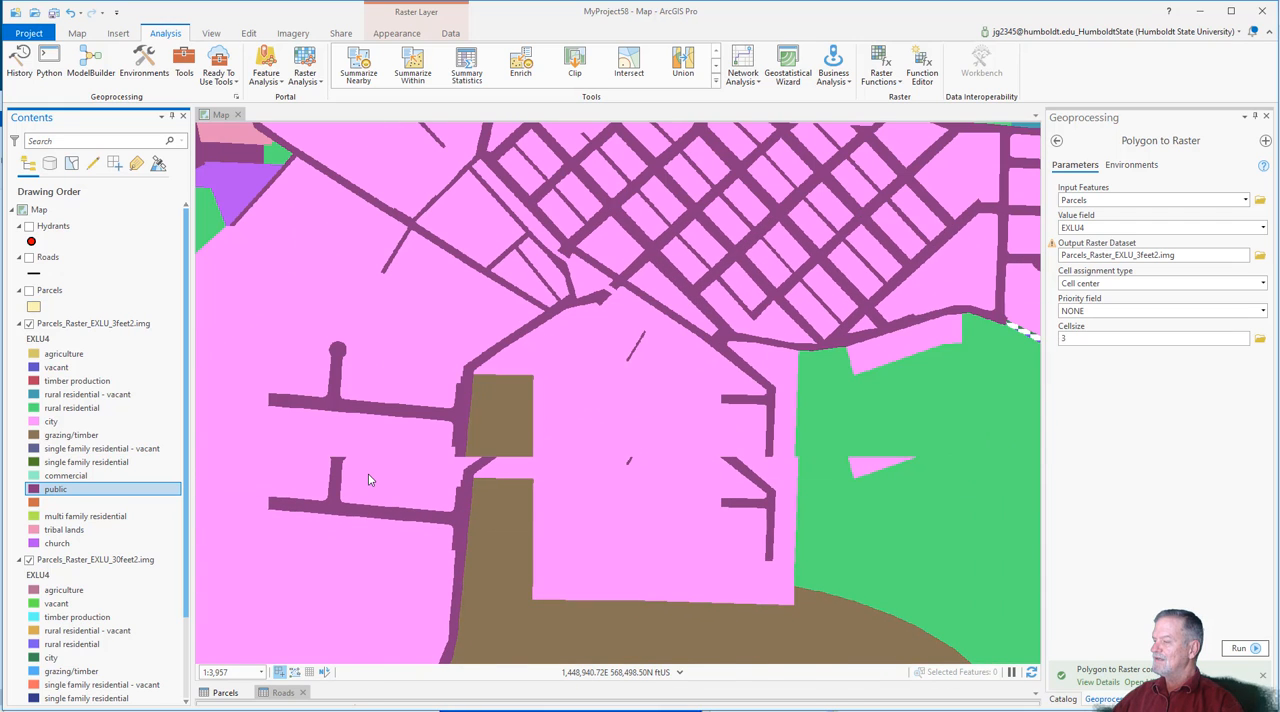
{"action": "left_click", "coordinate": [225, 485]}
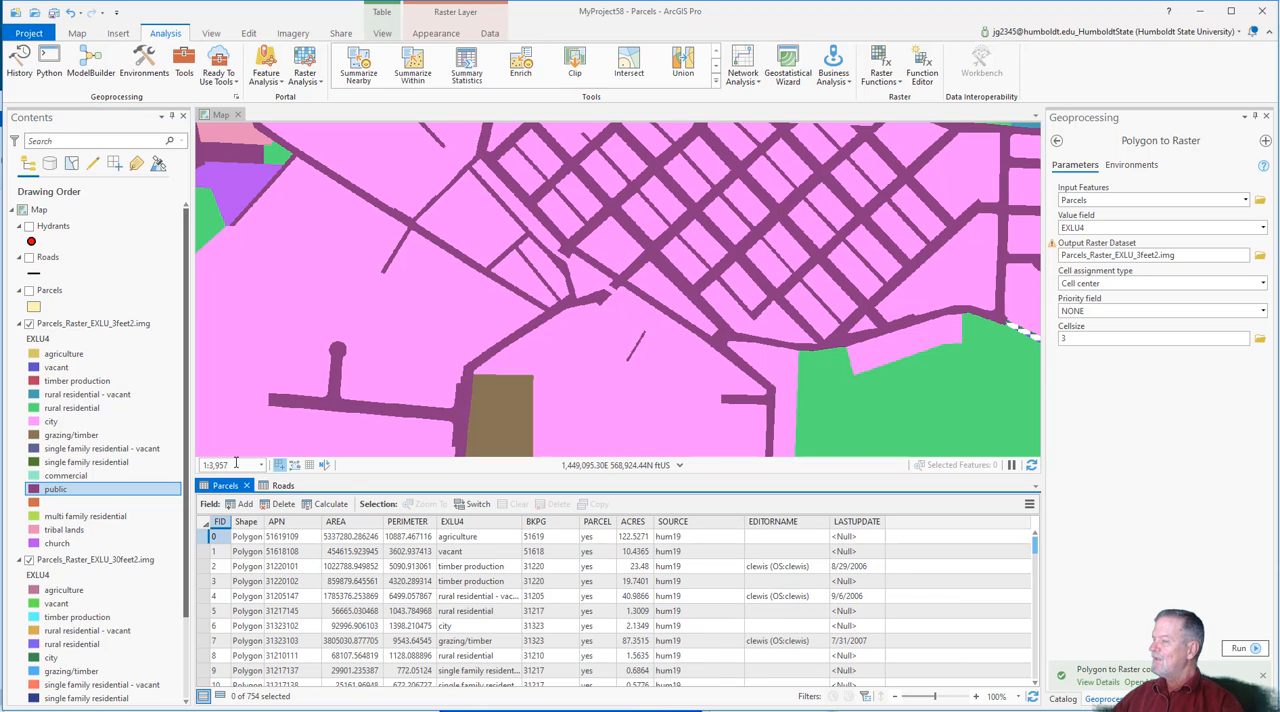
{"action": "right_click", "coordinate": [89, 560]}
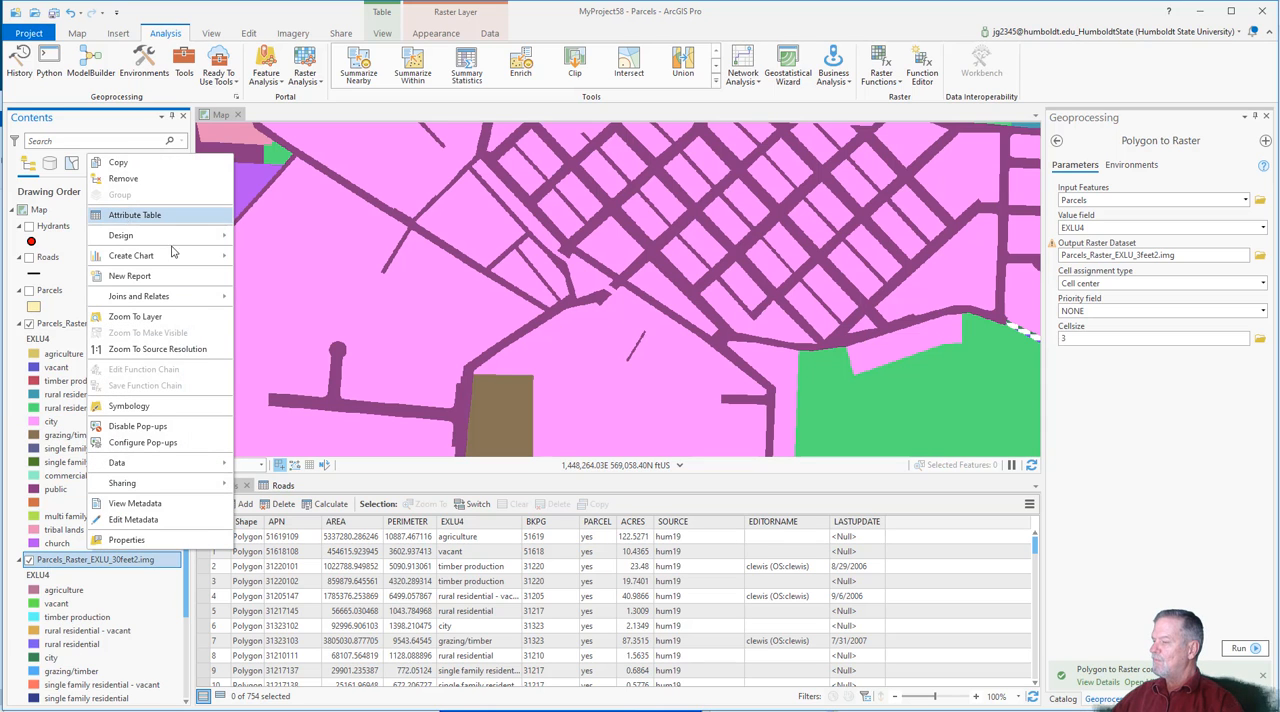
{"action": "left_click", "coordinate": [150, 216]}
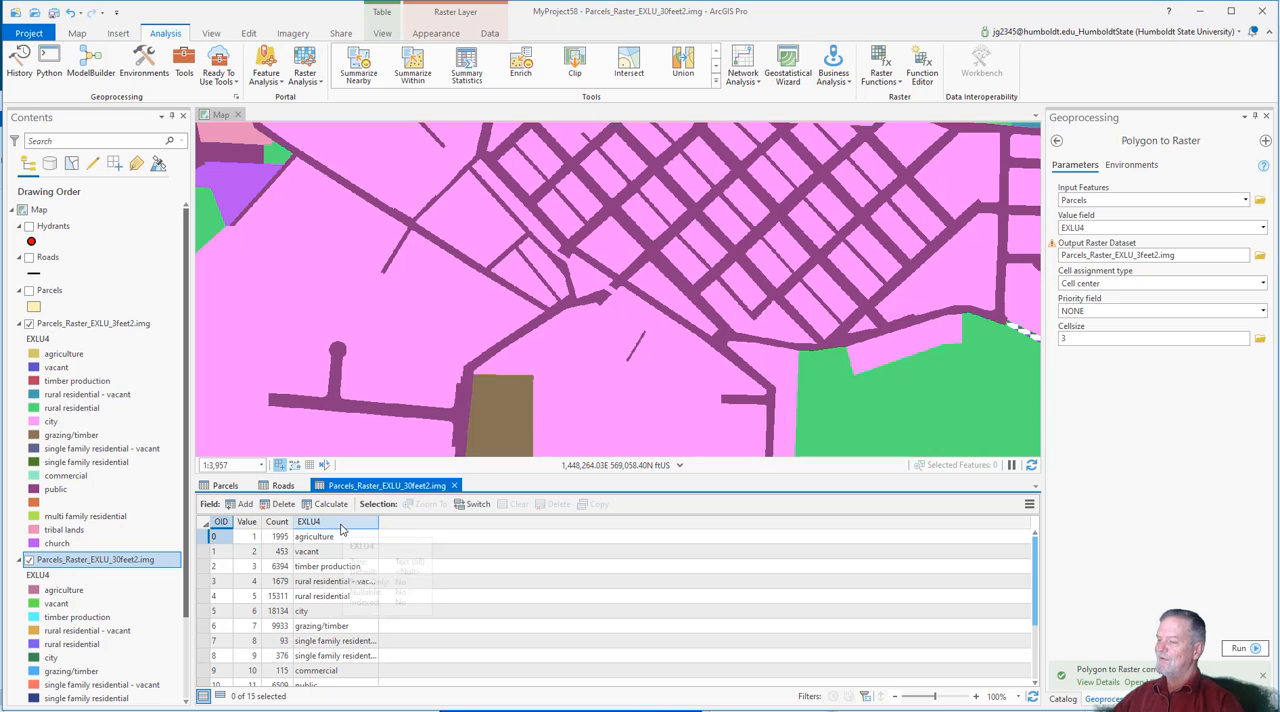
Step: Compare the Value and EXLU4 fields in the 30-foot raster's attribute table
{"action": "left_click", "coordinate": [246, 522]}
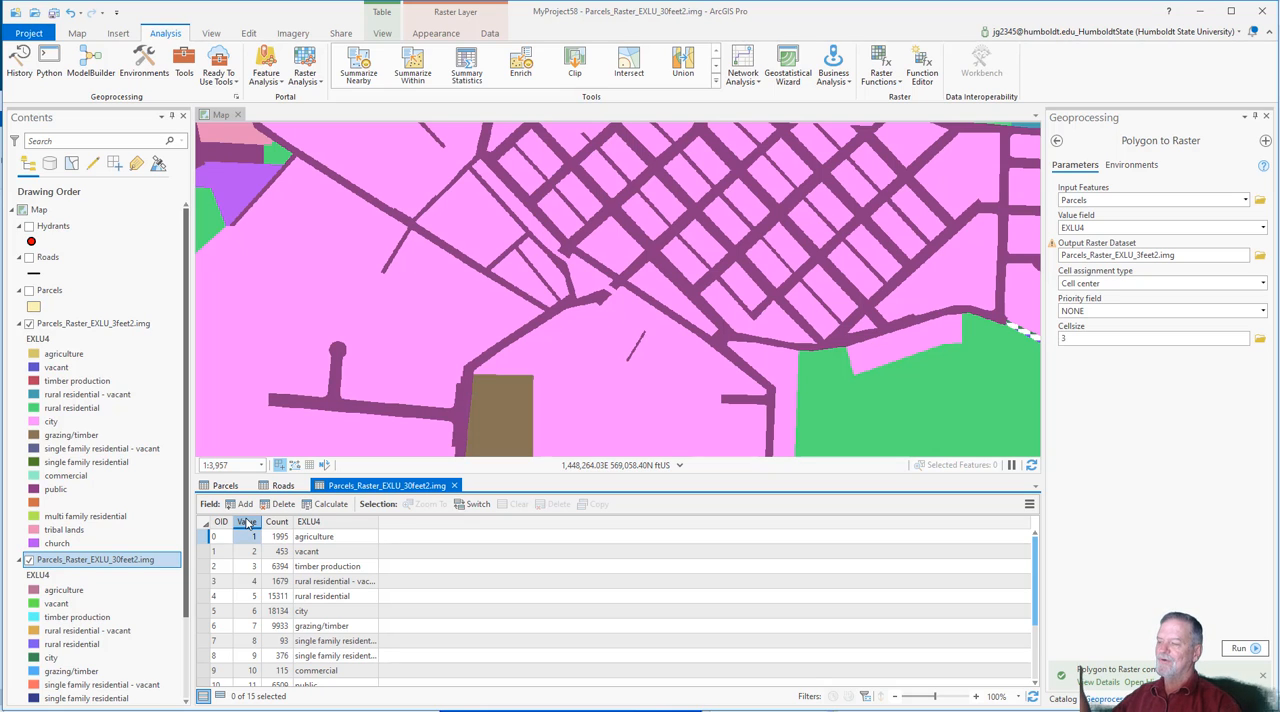
{"action": "left_click", "coordinate": [326, 522]}
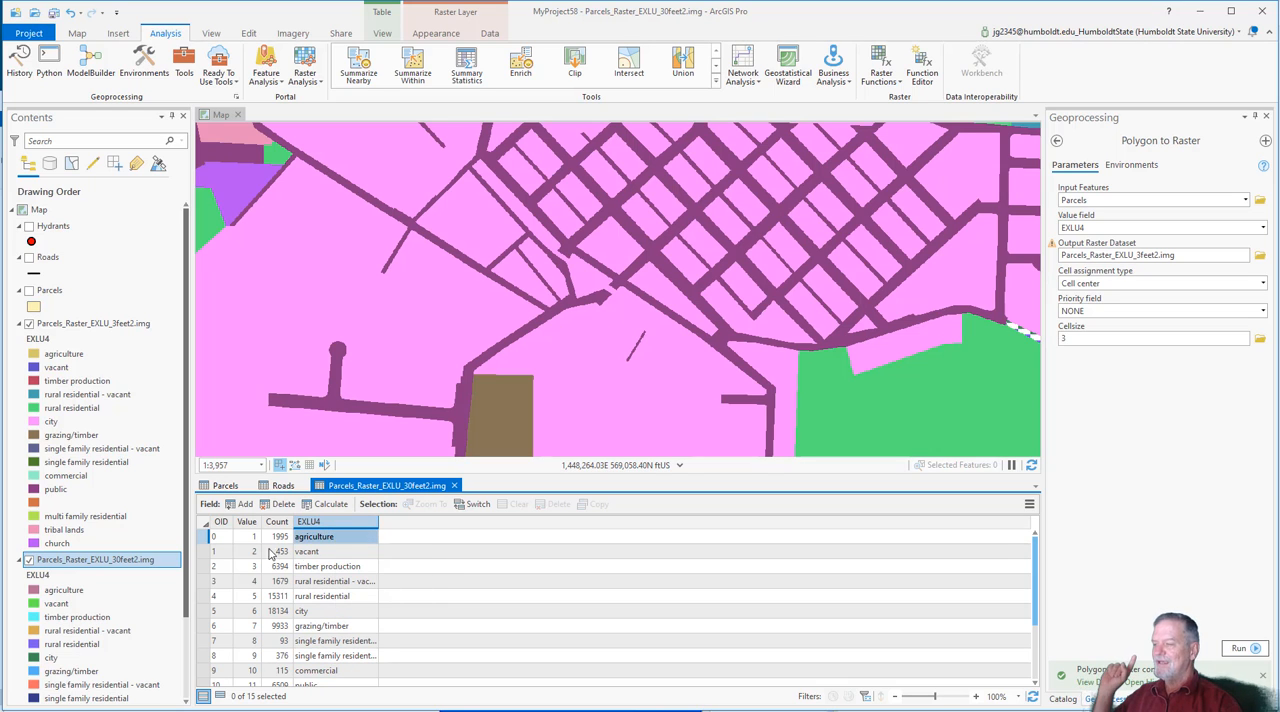
{"action": "left_click", "coordinate": [247, 522]}
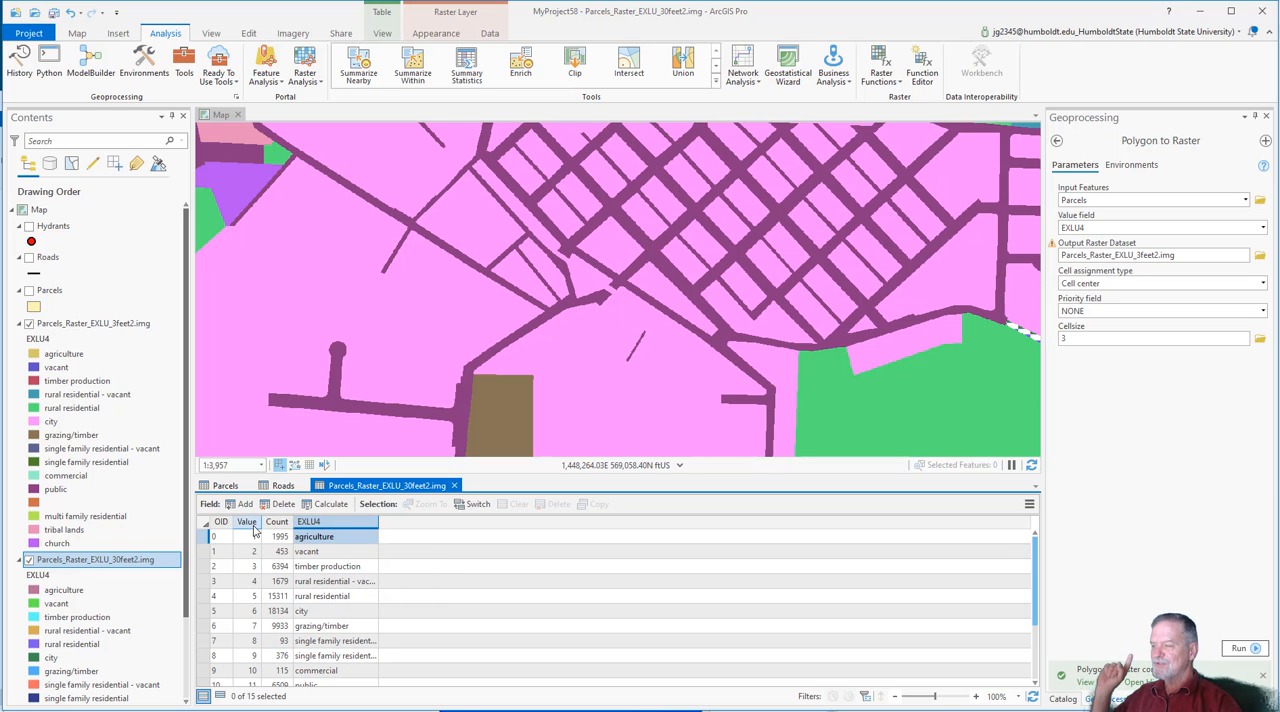
{"action": "left_click", "coordinate": [344, 524]}
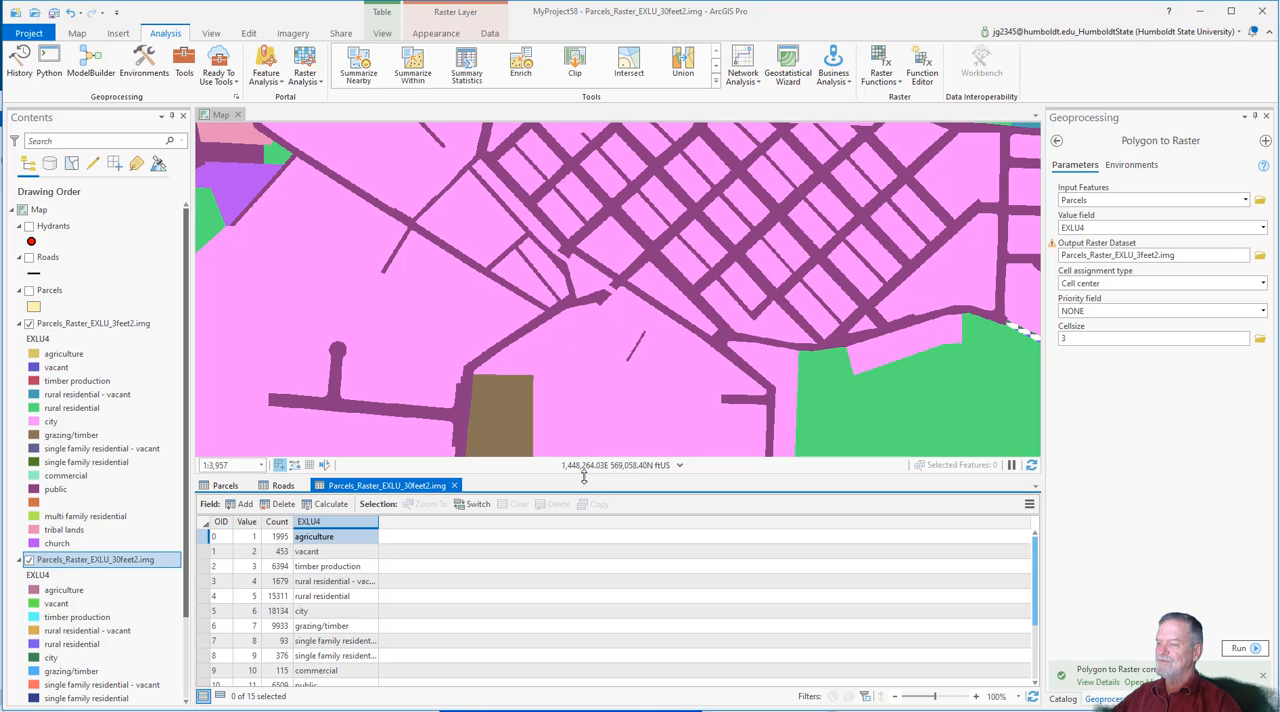
Step: Shrink the attribute table pane to enlarge the map and show the full extent of the parcel raster
{"action": "left_click_drag", "start_coordinate": [584, 477], "coordinate": [584, 652]}
{"action": "scroll", "coordinate": [563, 573], "scroll_direction": "down", "scroll_amount": 3}
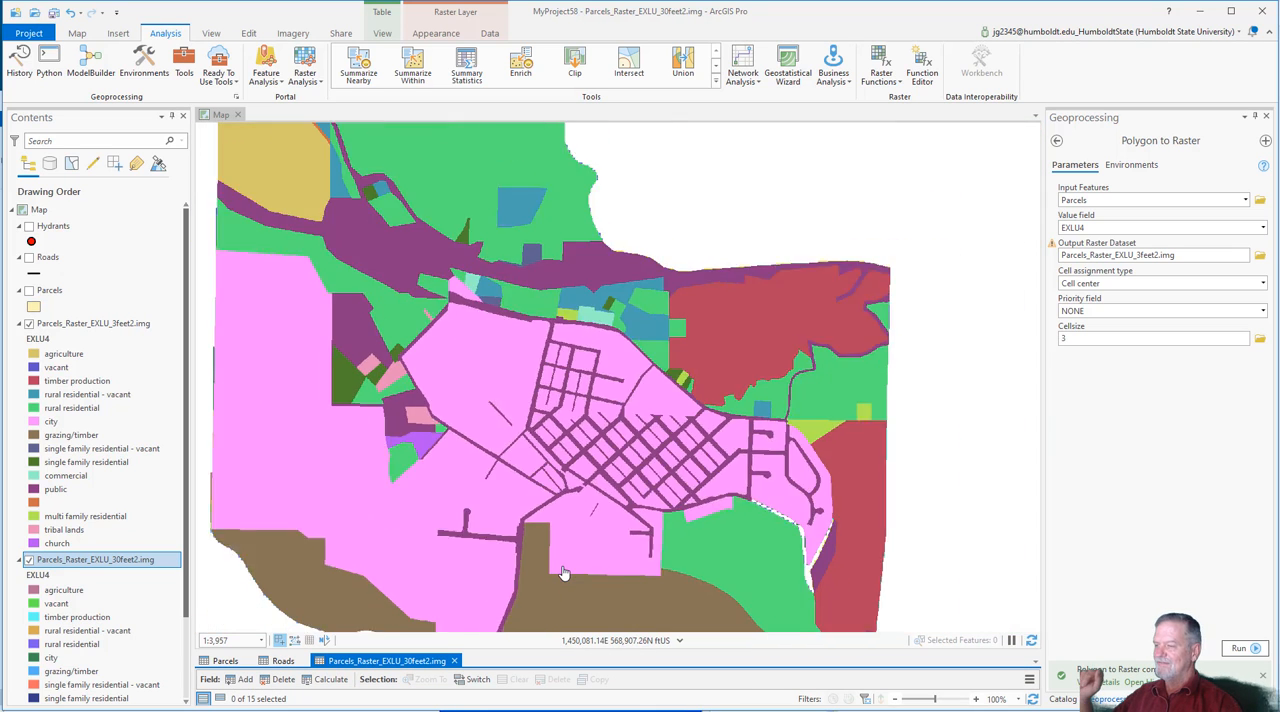
{"action": "scroll", "coordinate": [563, 573], "scroll_direction": "down", "scroll_amount": 3}
{"action": "left_click_drag", "start_coordinate": [537, 541], "coordinate": [587, 478]}
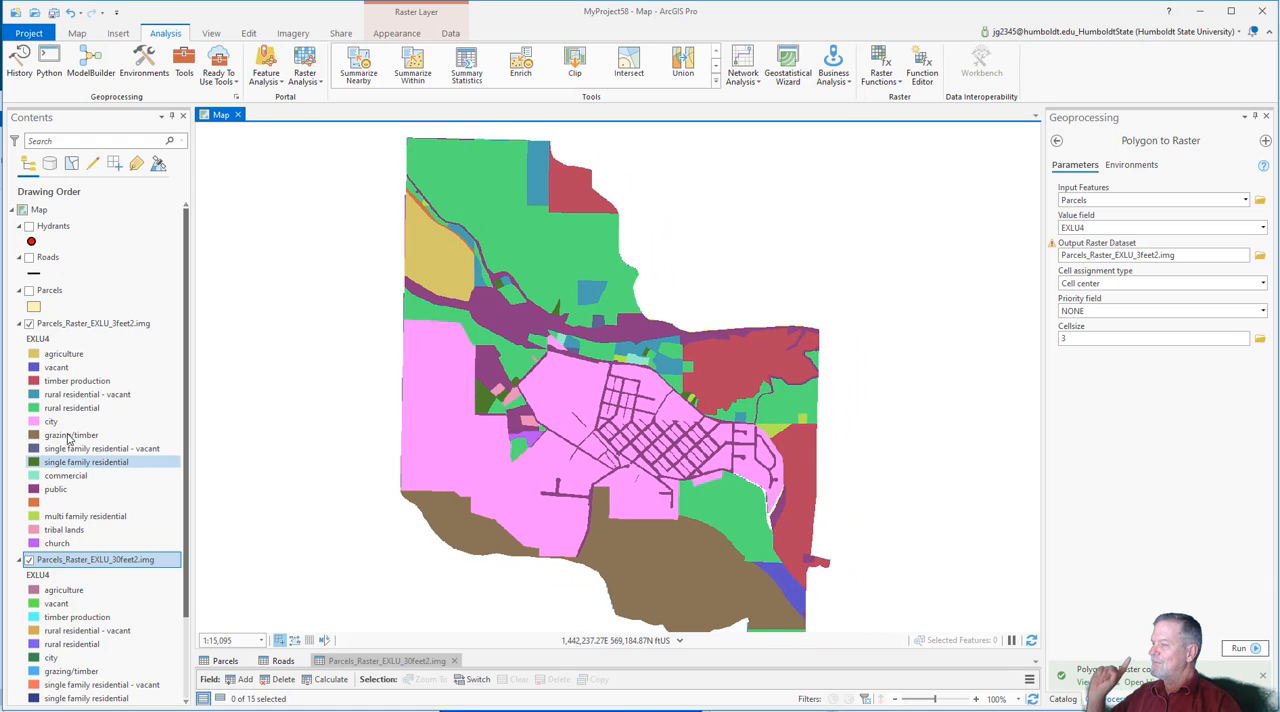
Step: Compare the 3-foot and 30-foot rasters at the street blocks by switching Parcels_Raster_EXLU_3feet2.img off and on, leaving it hidden
{"action": "left_click", "coordinate": [29, 323]}
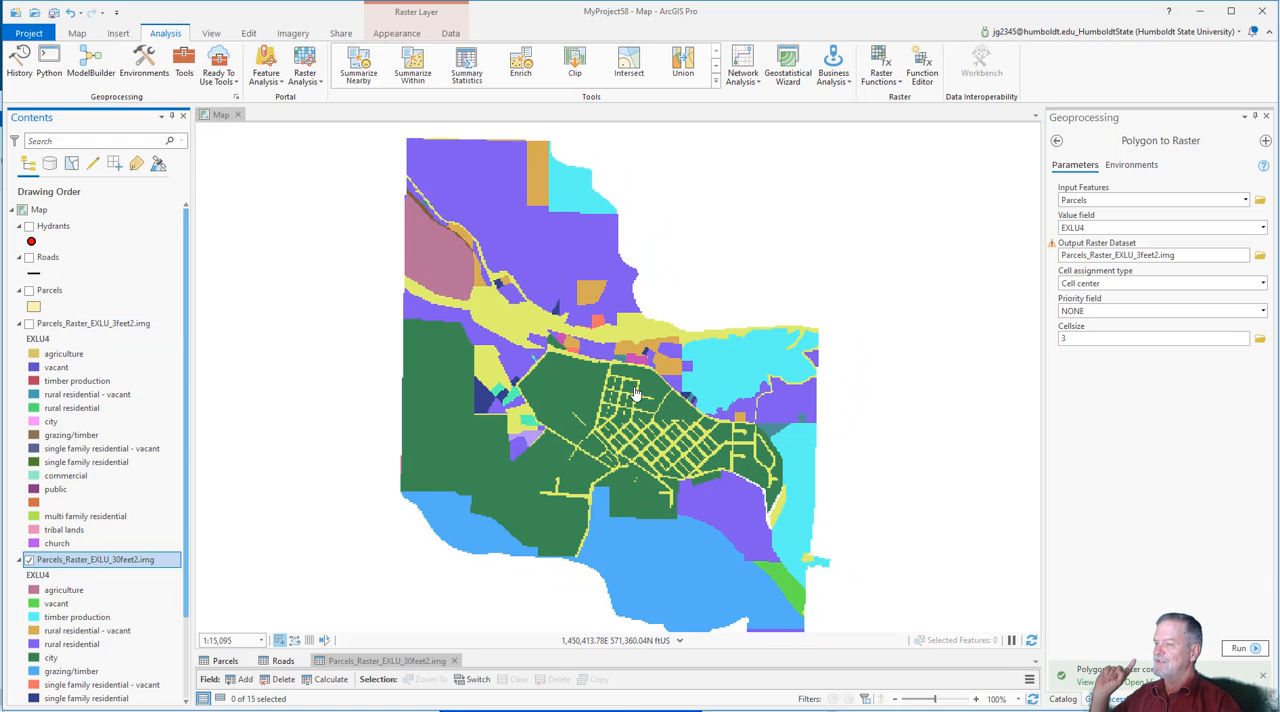
{"action": "scroll", "coordinate": [635, 393], "scroll_direction": "up", "scroll_amount": 5}
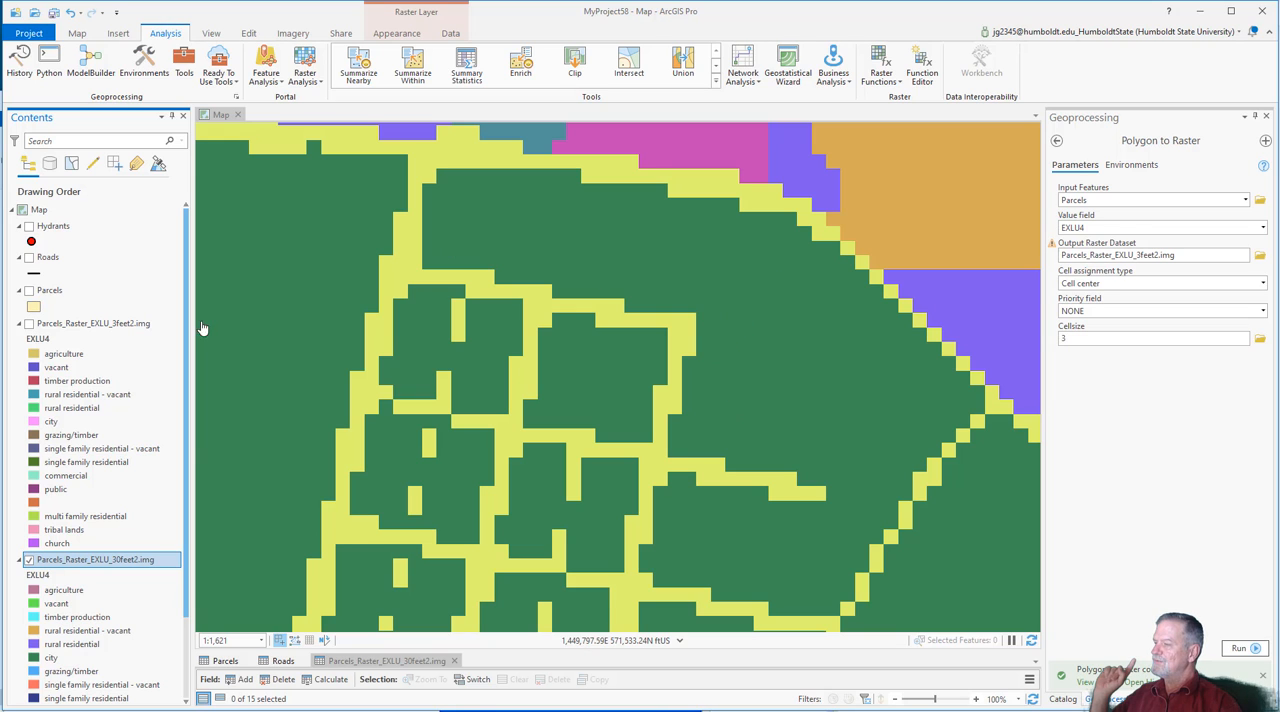
{"action": "left_click", "coordinate": [29, 323]}
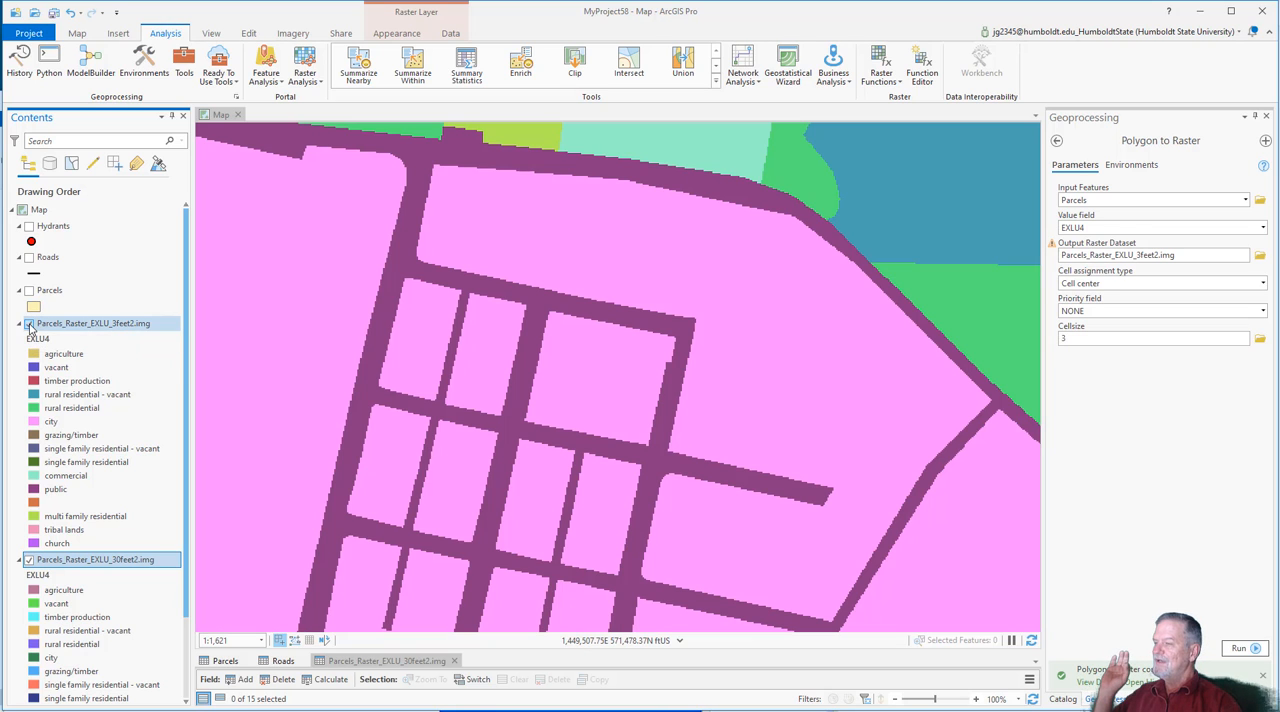
{"action": "left_click", "coordinate": [29, 323]}
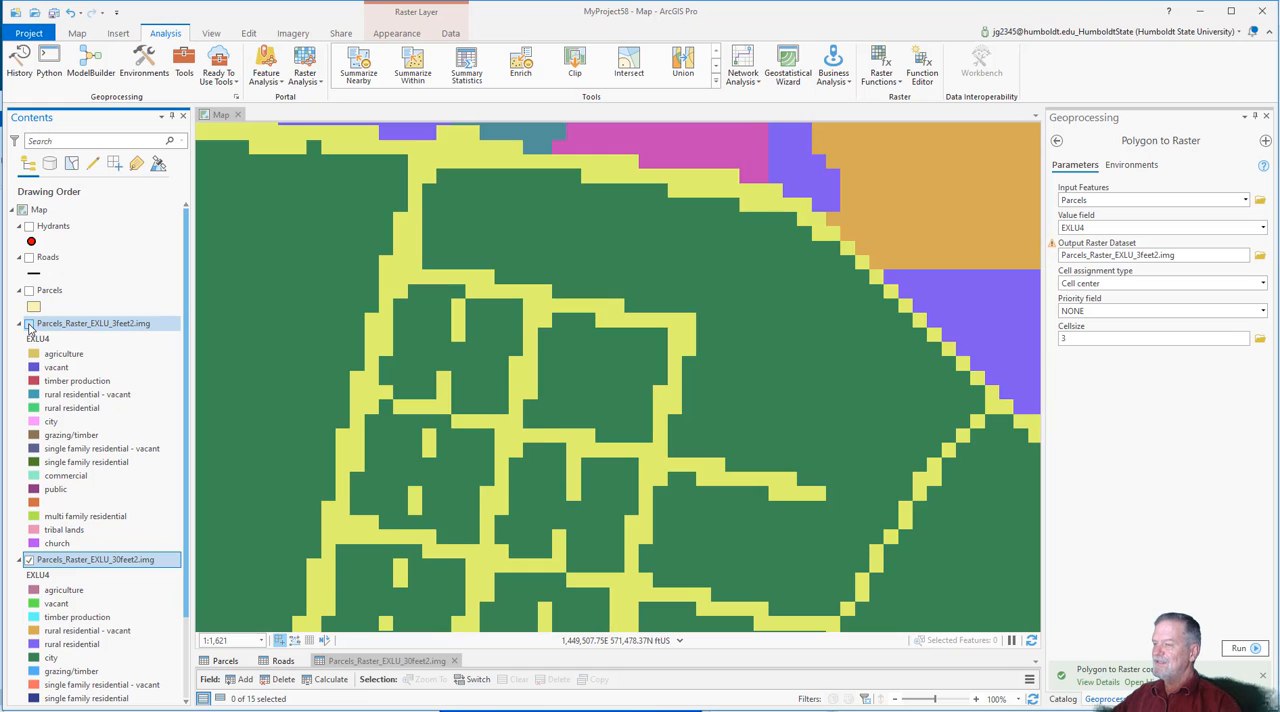
{"action": "left_click", "coordinate": [29, 323]}
{"action": "left_click", "coordinate": [29, 323]}
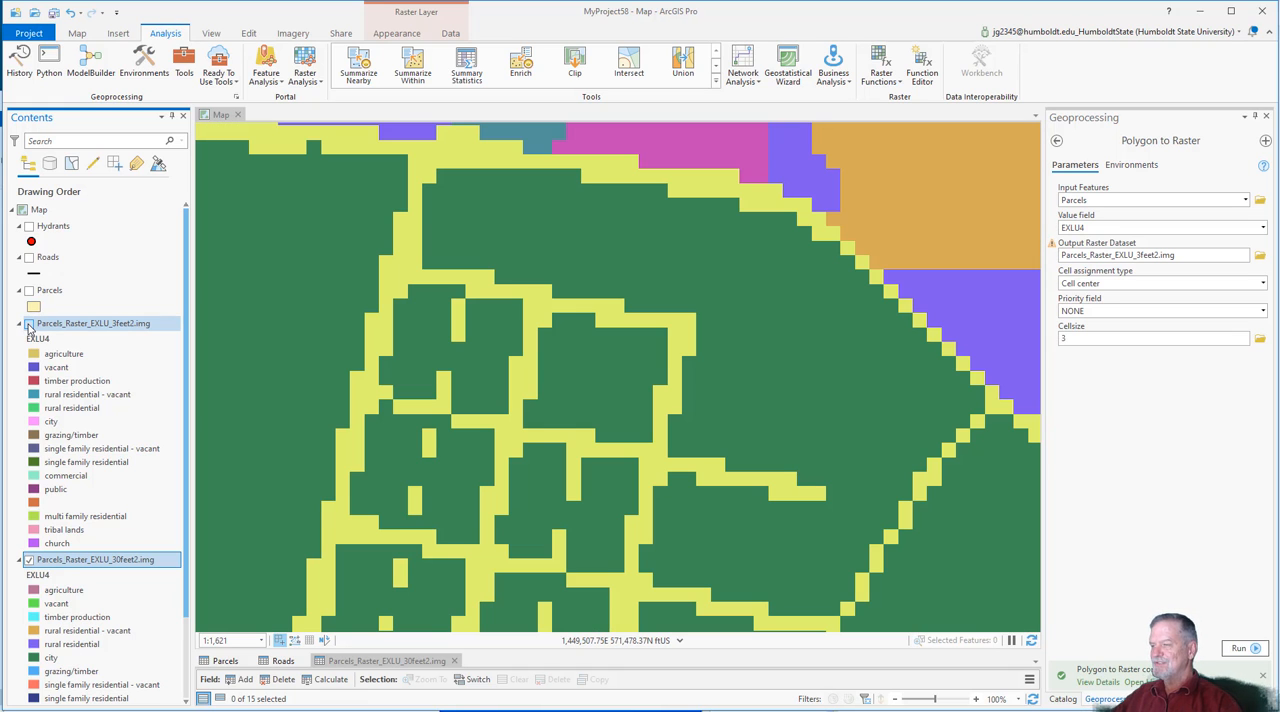
{"action": "left_click", "coordinate": [29, 323]}
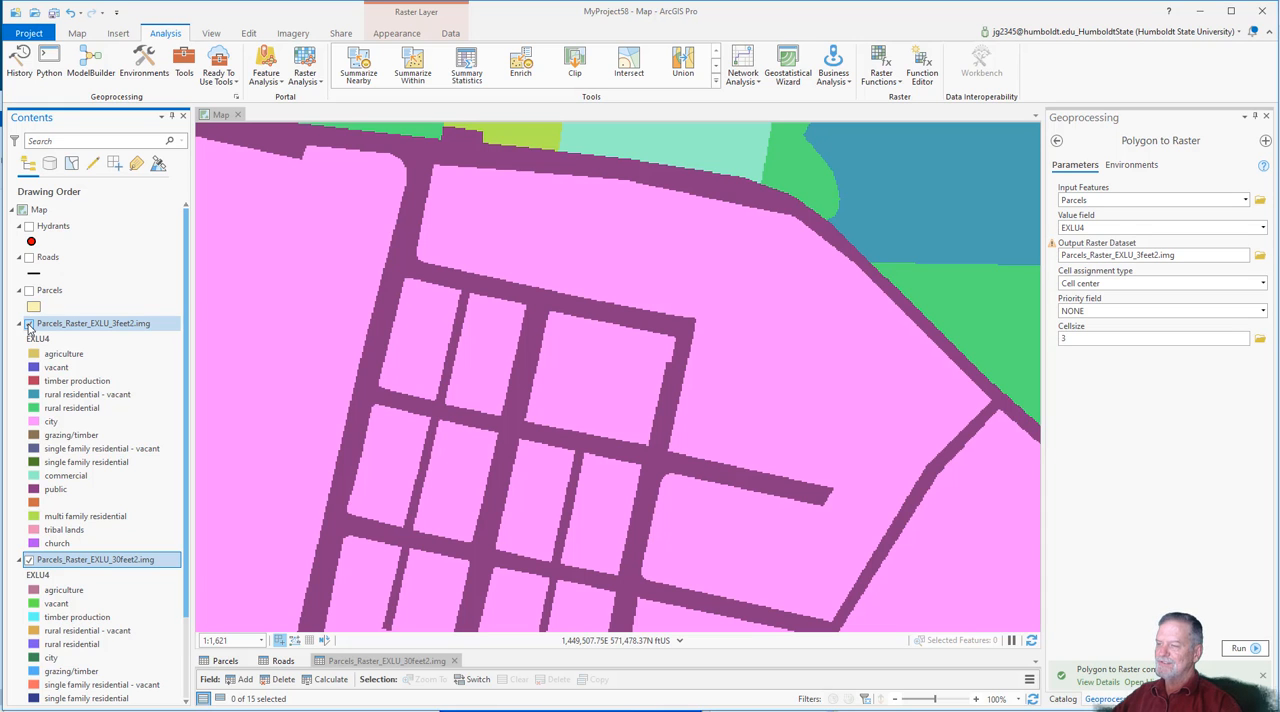
{"action": "left_click", "coordinate": [29, 323]}
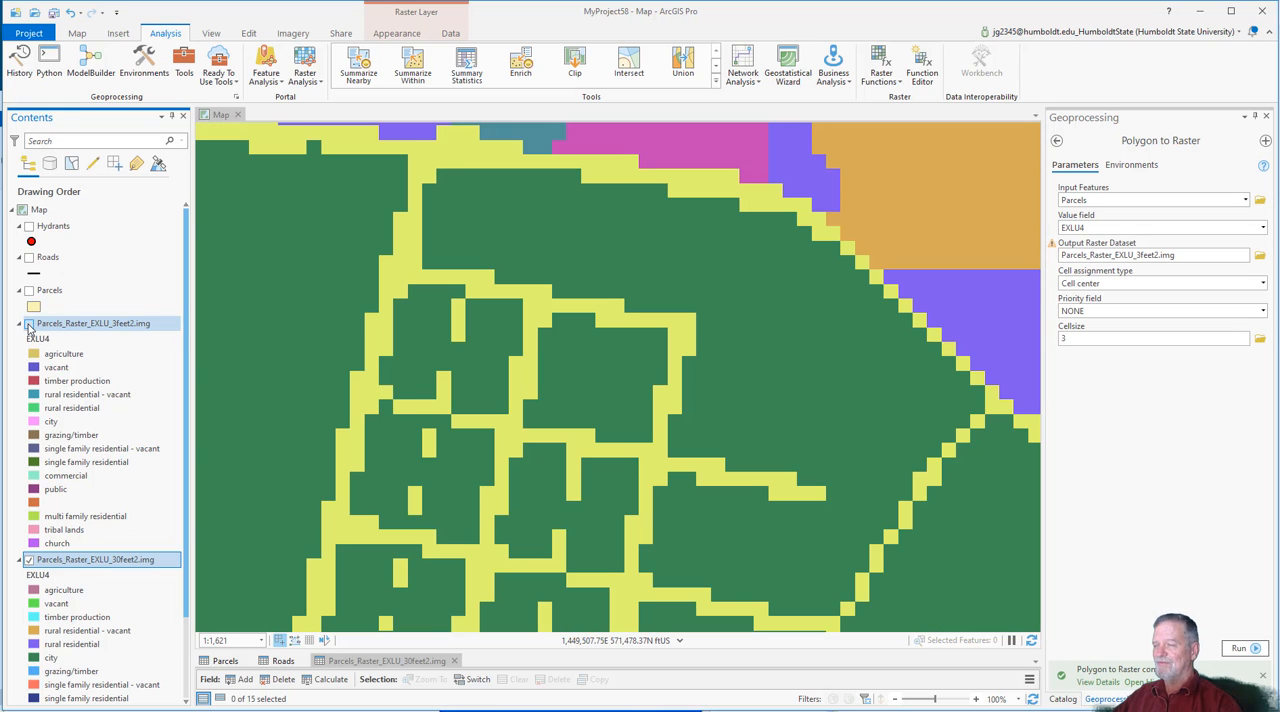
Step: Display Parcels_Raster_EXLU_3feet2.img and the Roads layer together over the city area
{"action": "scroll", "coordinate": [601, 432], "scroll_direction": "down", "scroll_amount": 5}
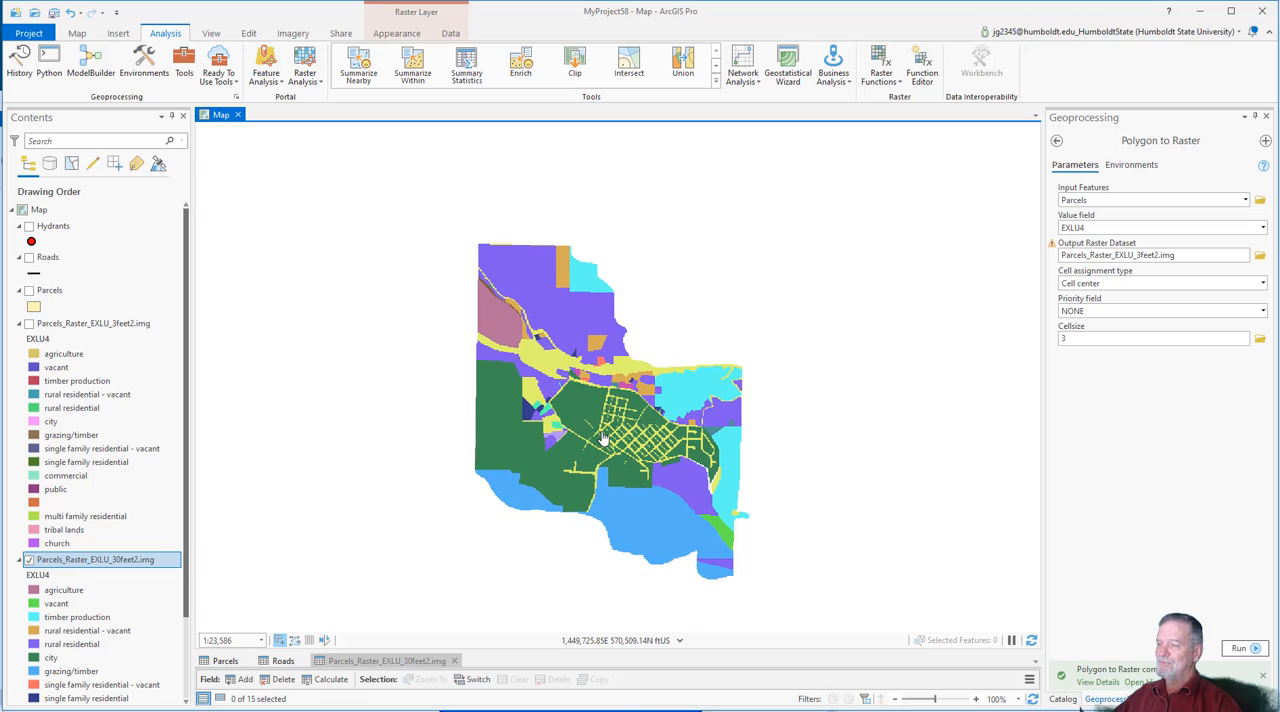
{"action": "scroll", "coordinate": [601, 432], "scroll_direction": "up", "scroll_amount": 2}
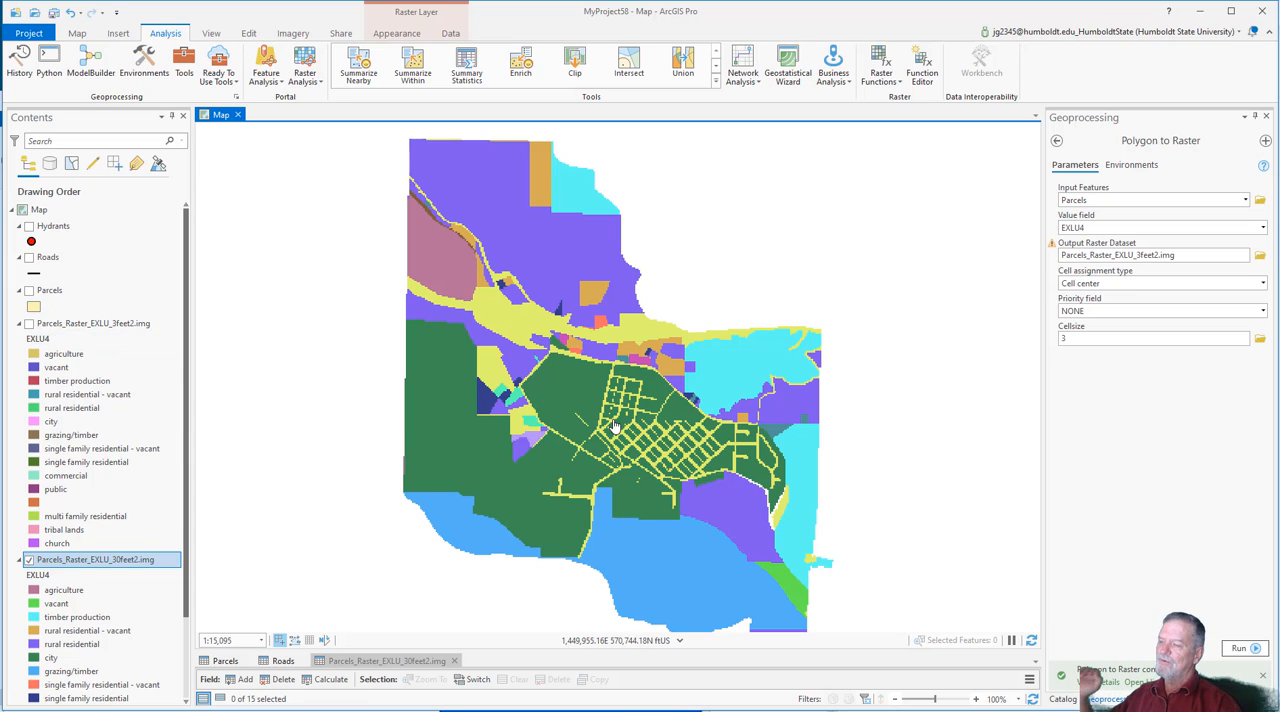
{"action": "left_click", "coordinate": [29, 324]}
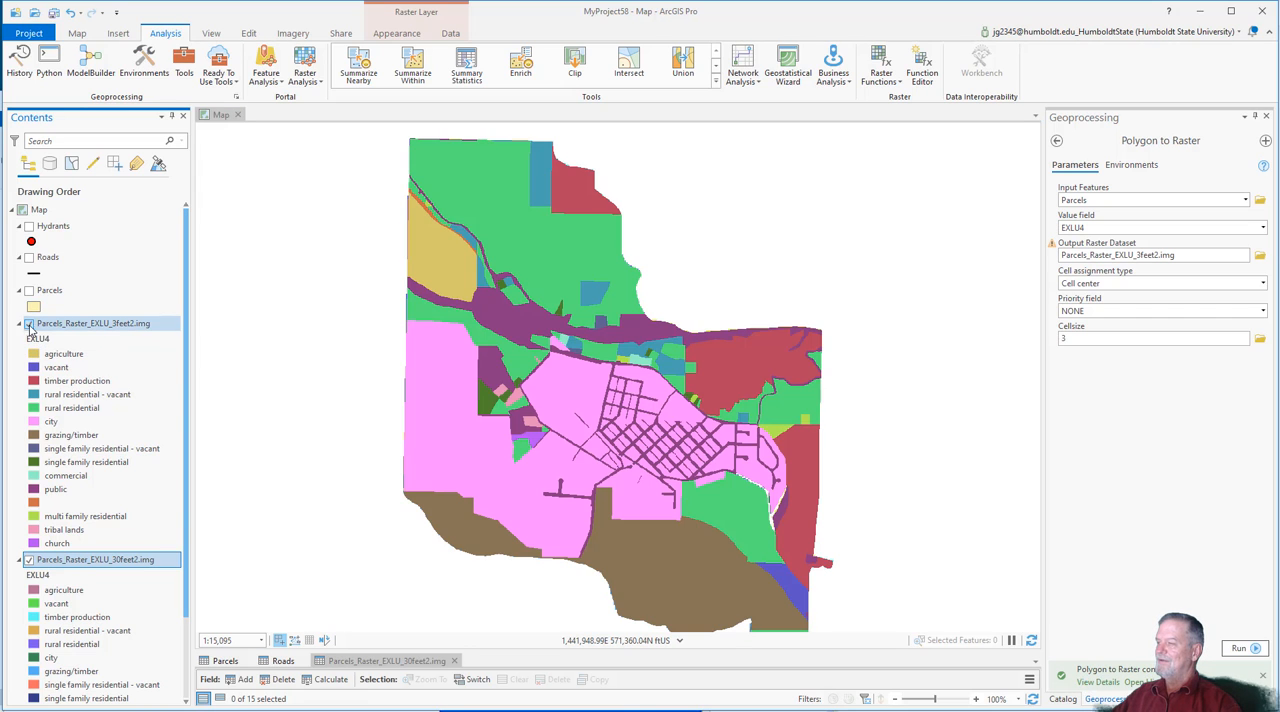
{"action": "left_click", "coordinate": [29, 257]}
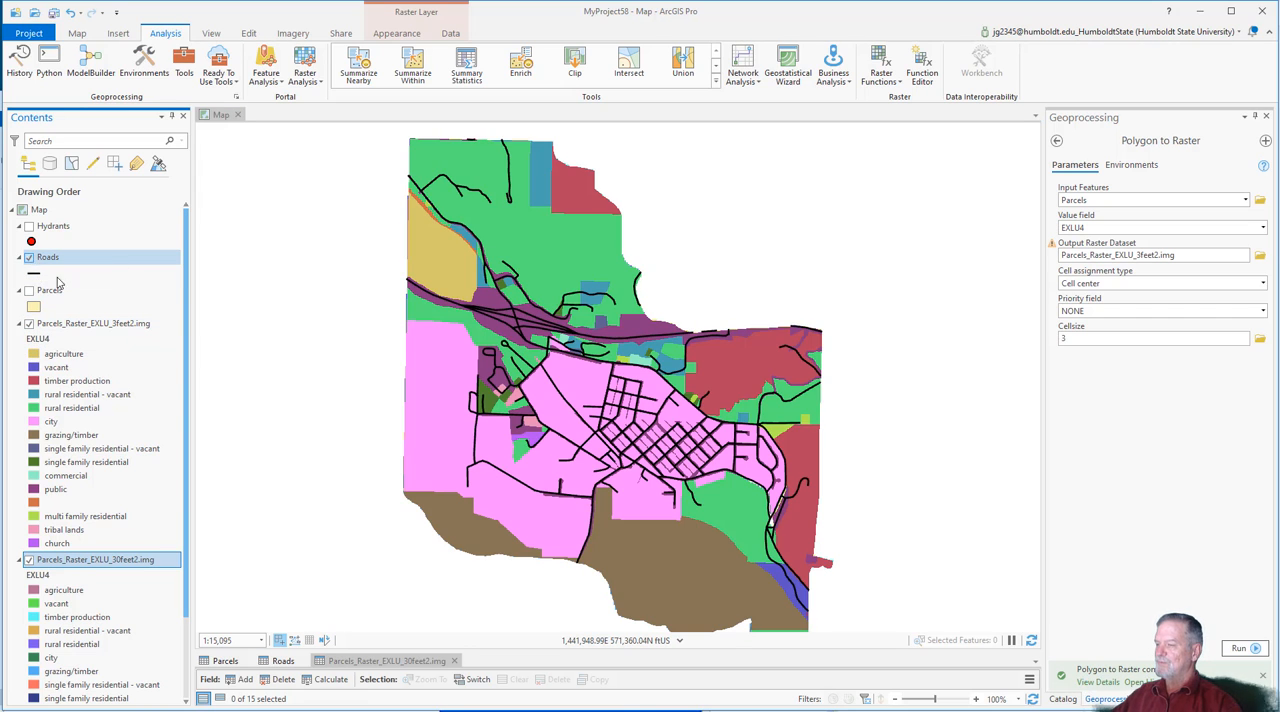
{"action": "scroll", "coordinate": [610, 405], "scroll_direction": "up", "scroll_amount": 2}
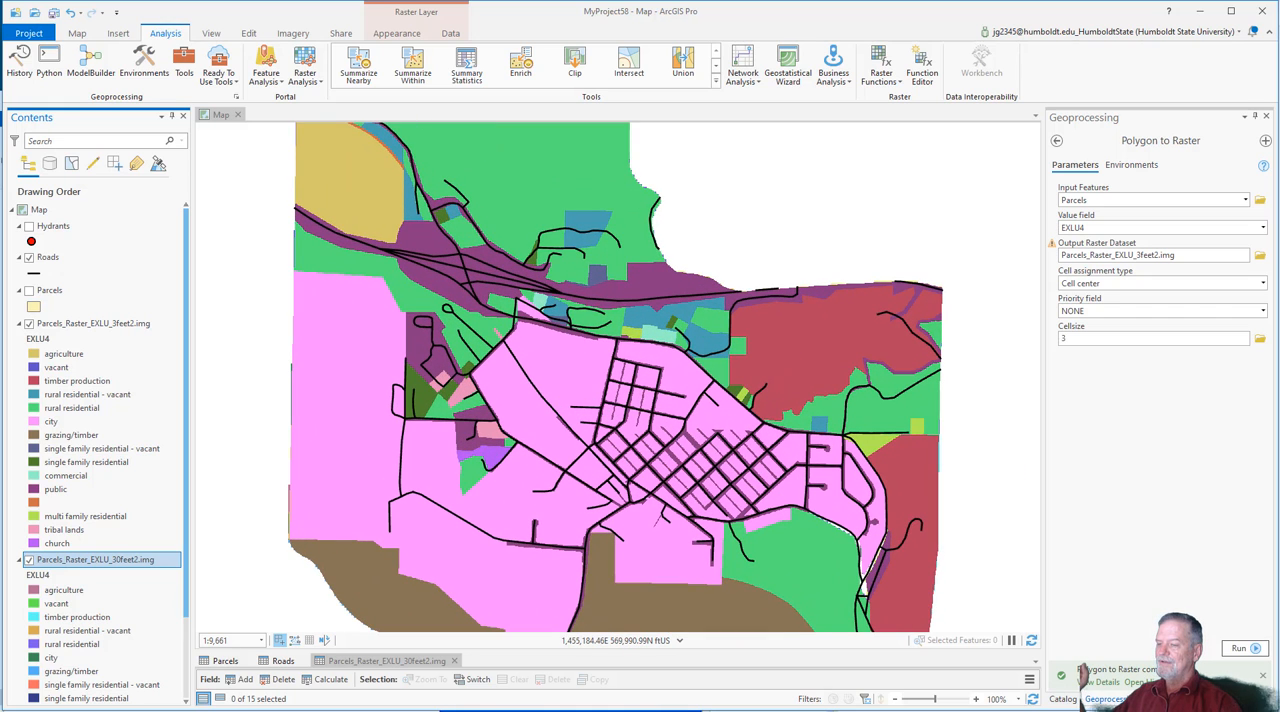
Step: Search the geoprocessing tools for "polyline to" and open the Polyline to Raster tool
{"action": "left_click", "coordinate": [1063, 699]}
{"action": "left_click", "coordinate": [144, 66]}
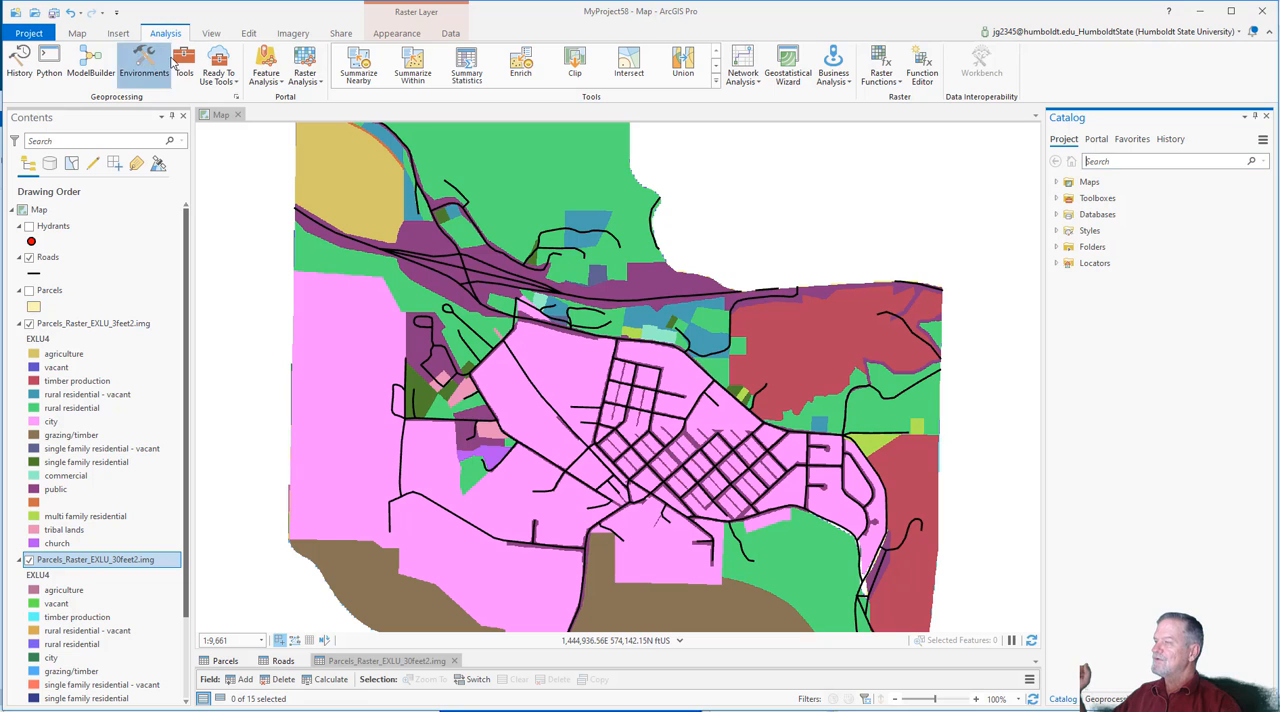
{"action": "left_click", "coordinate": [771, 168]}
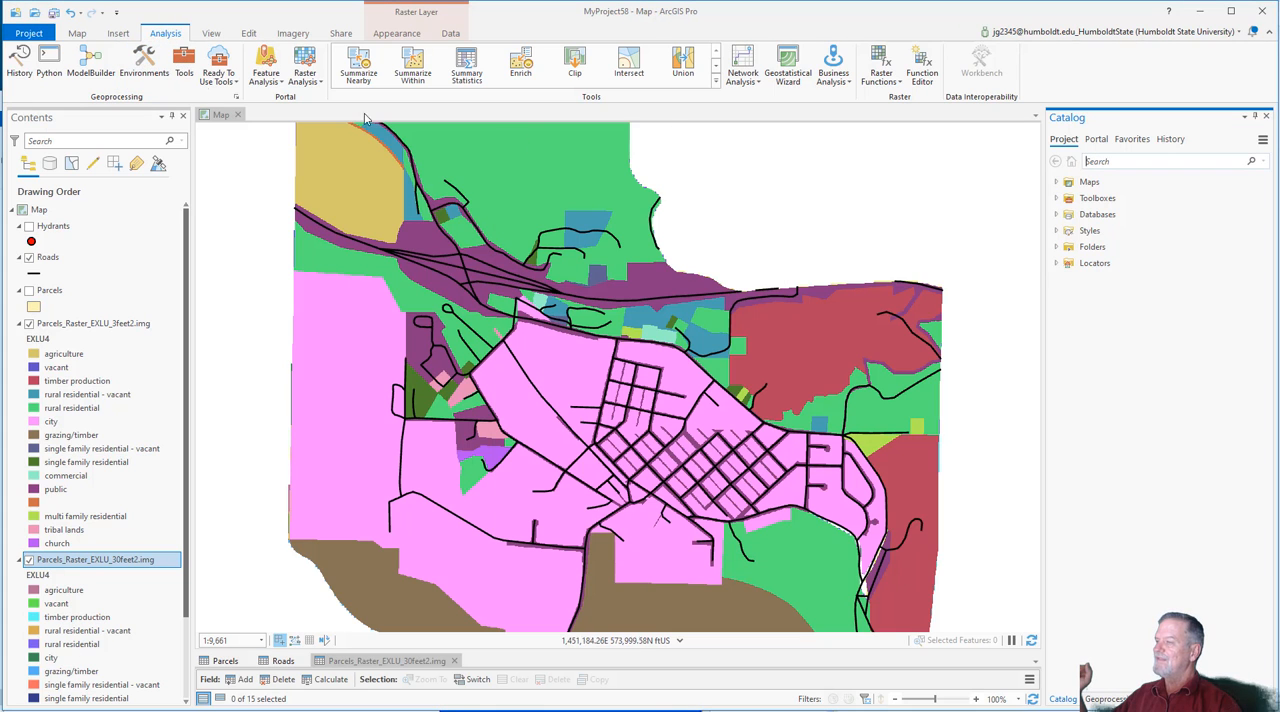
{"action": "left_click", "coordinate": [184, 66]}
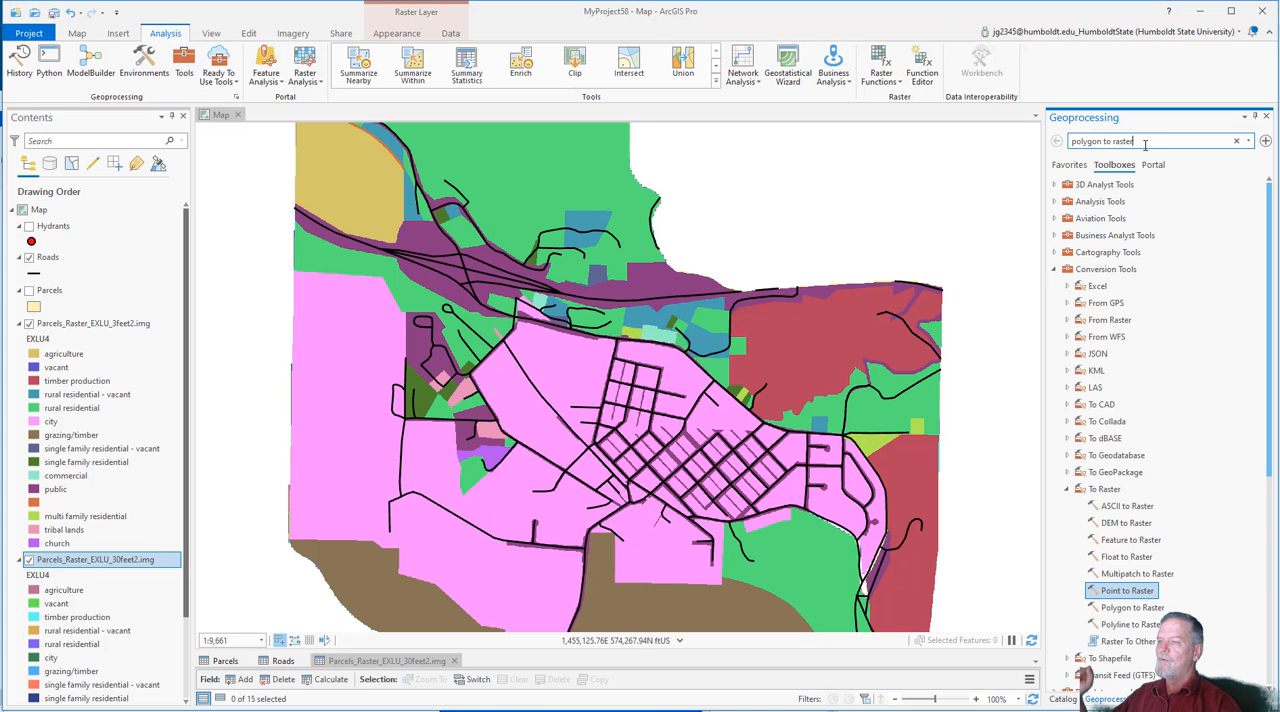
{"action": "key", "text": "ctrl+a"}
{"action": "type", "text": "p"}
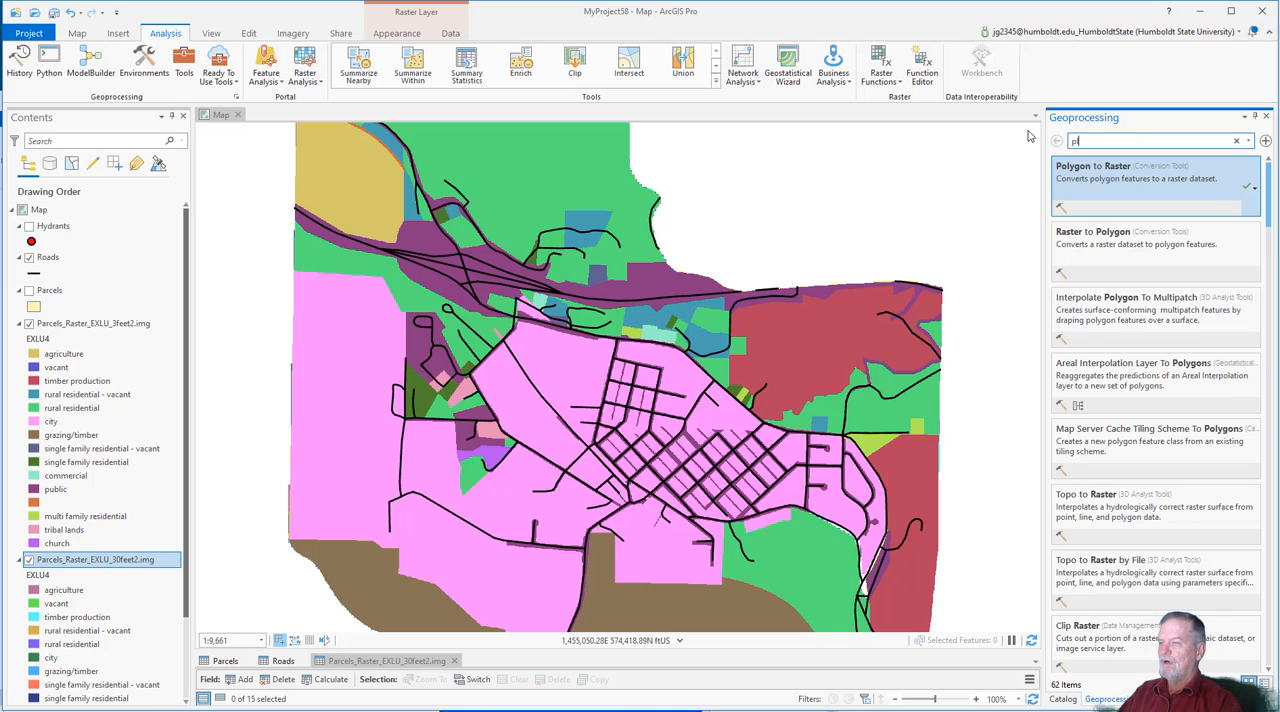
{"action": "type", "text": "olylin"}
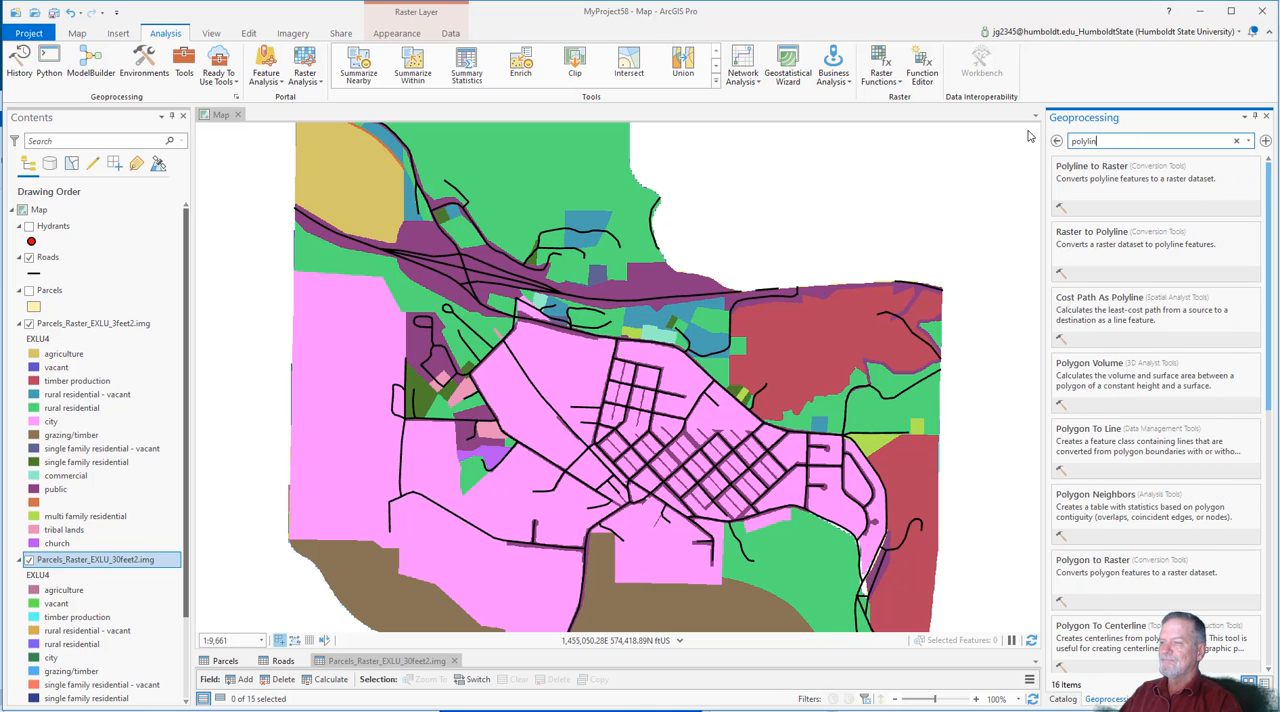
{"action": "type", "text": "e to"}
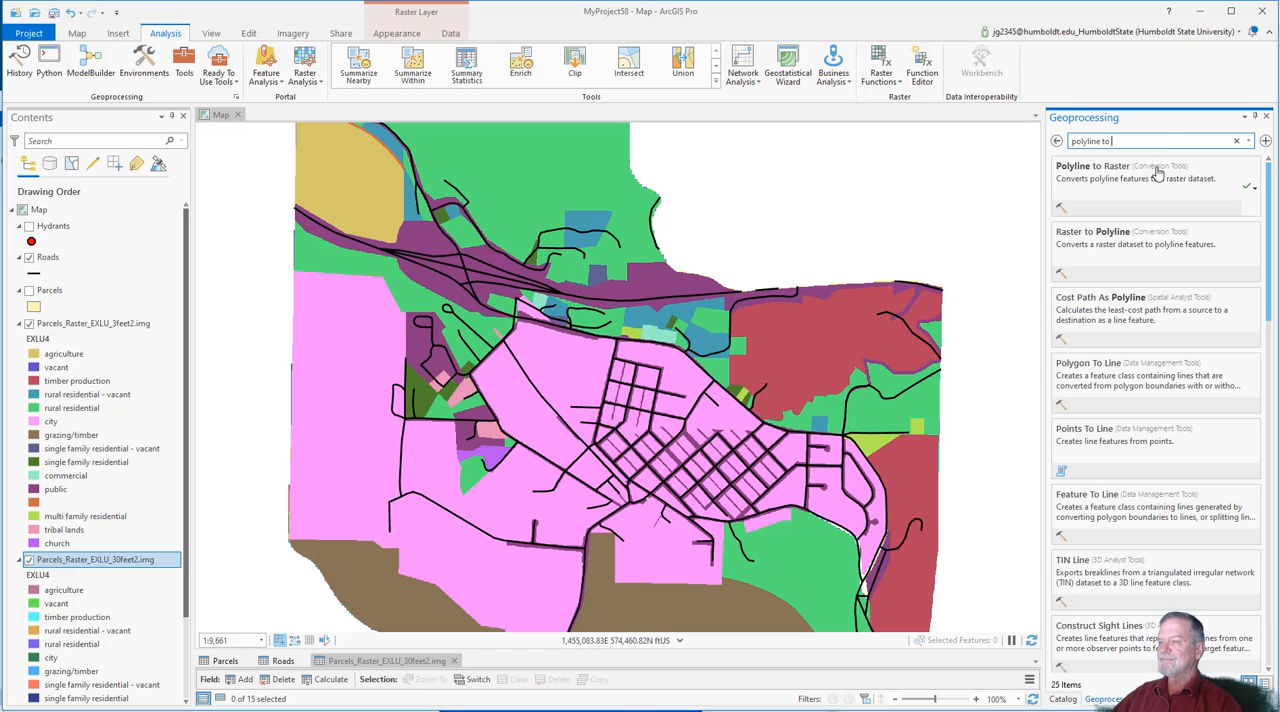
{"action": "left_click", "coordinate": [1157, 174]}
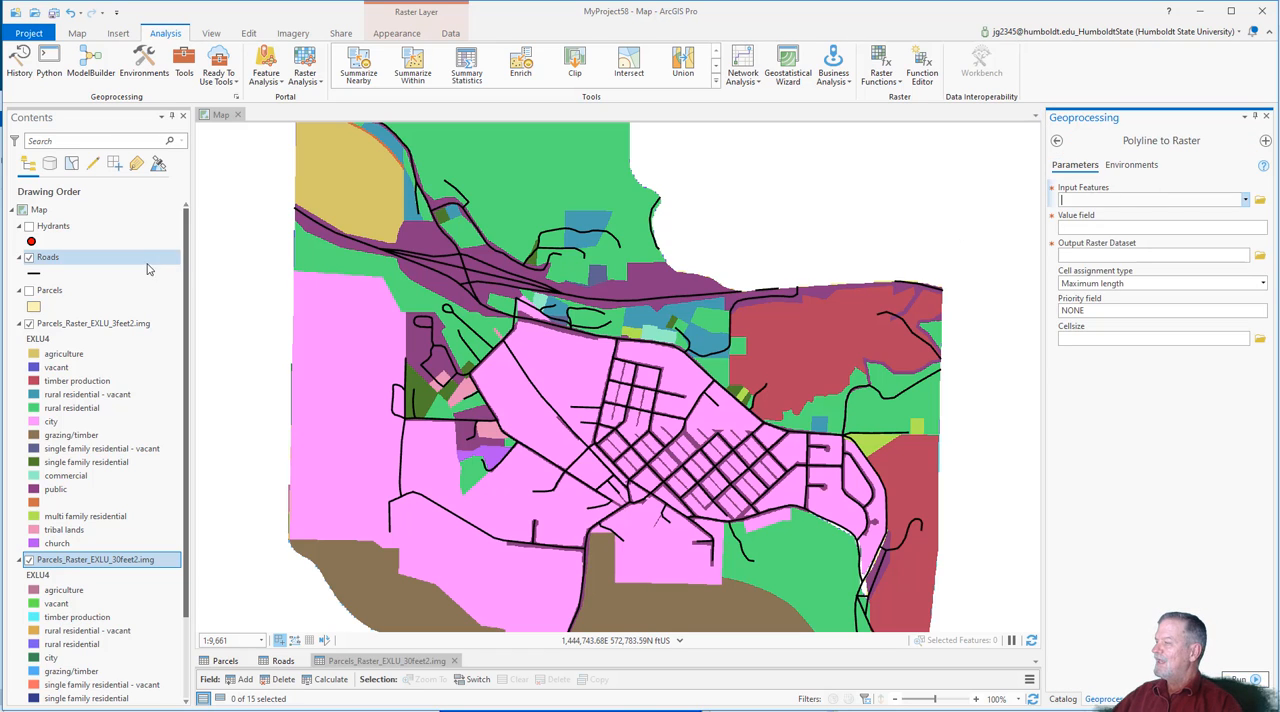
{"action": "left_click_drag", "start_coordinate": [47, 257], "coordinate": [1098, 204]}
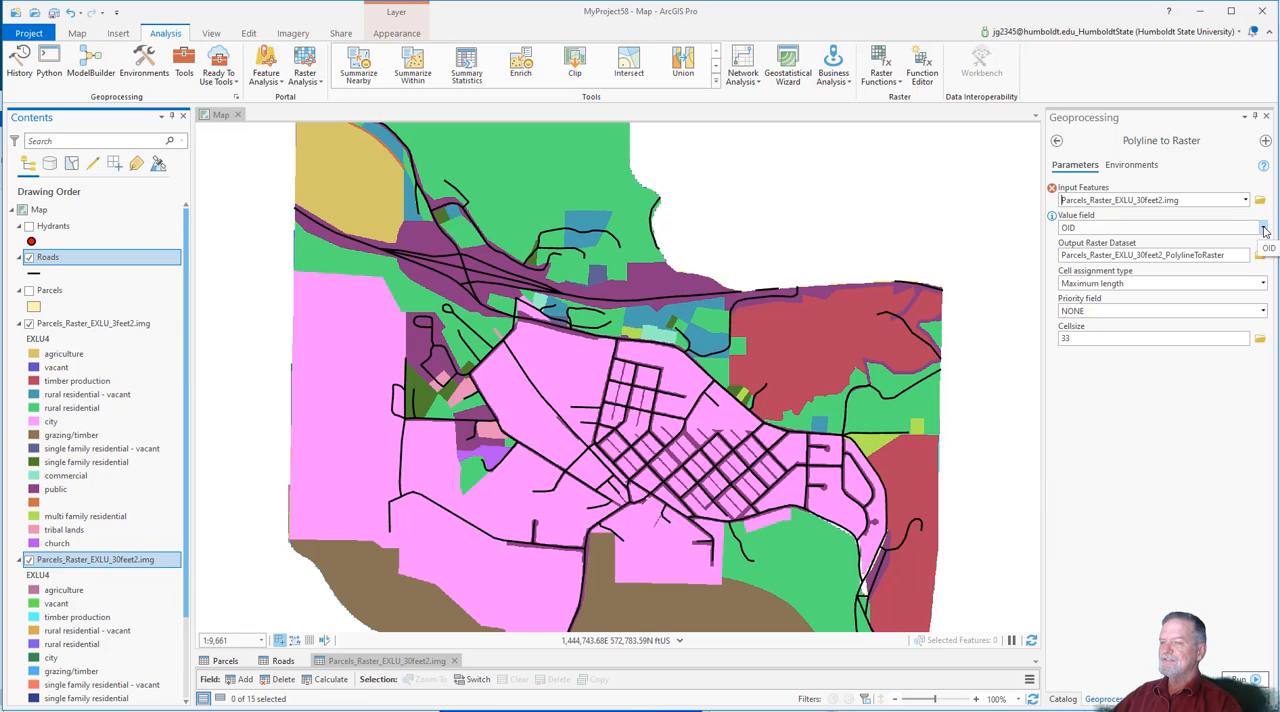
{"action": "left_click", "coordinate": [1261, 229]}
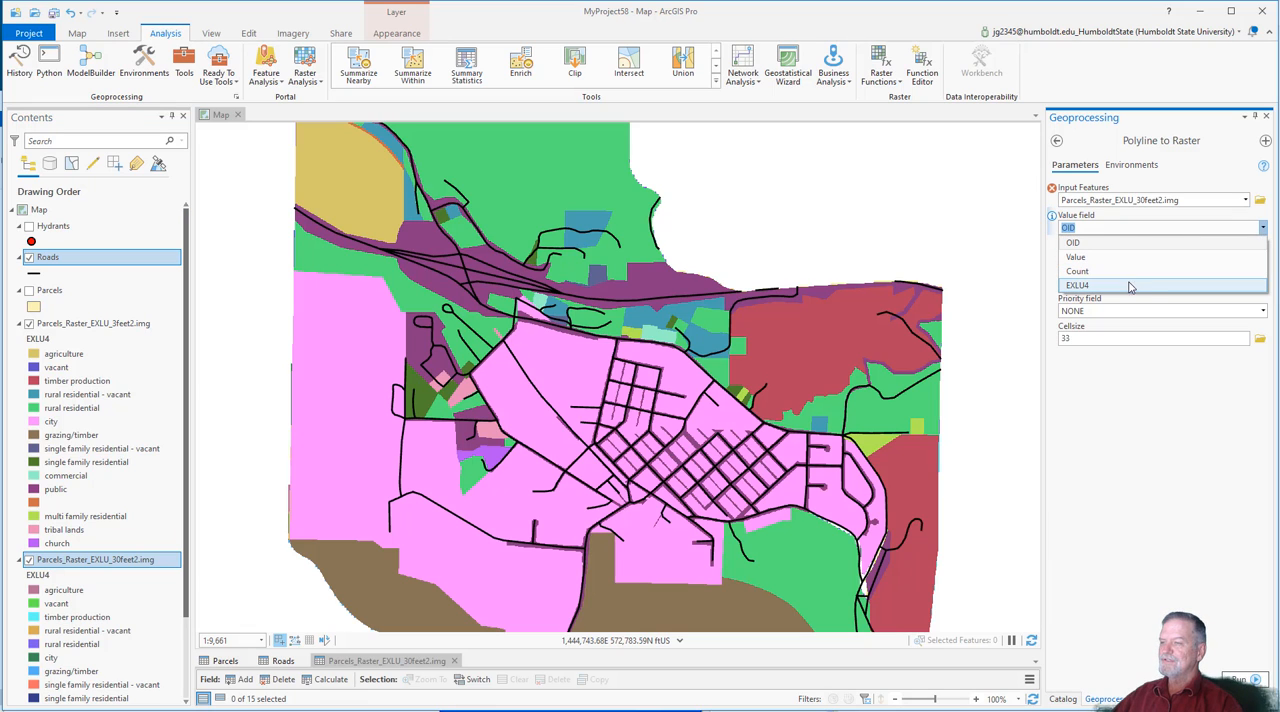
{"action": "left_click", "coordinate": [1140, 226]}
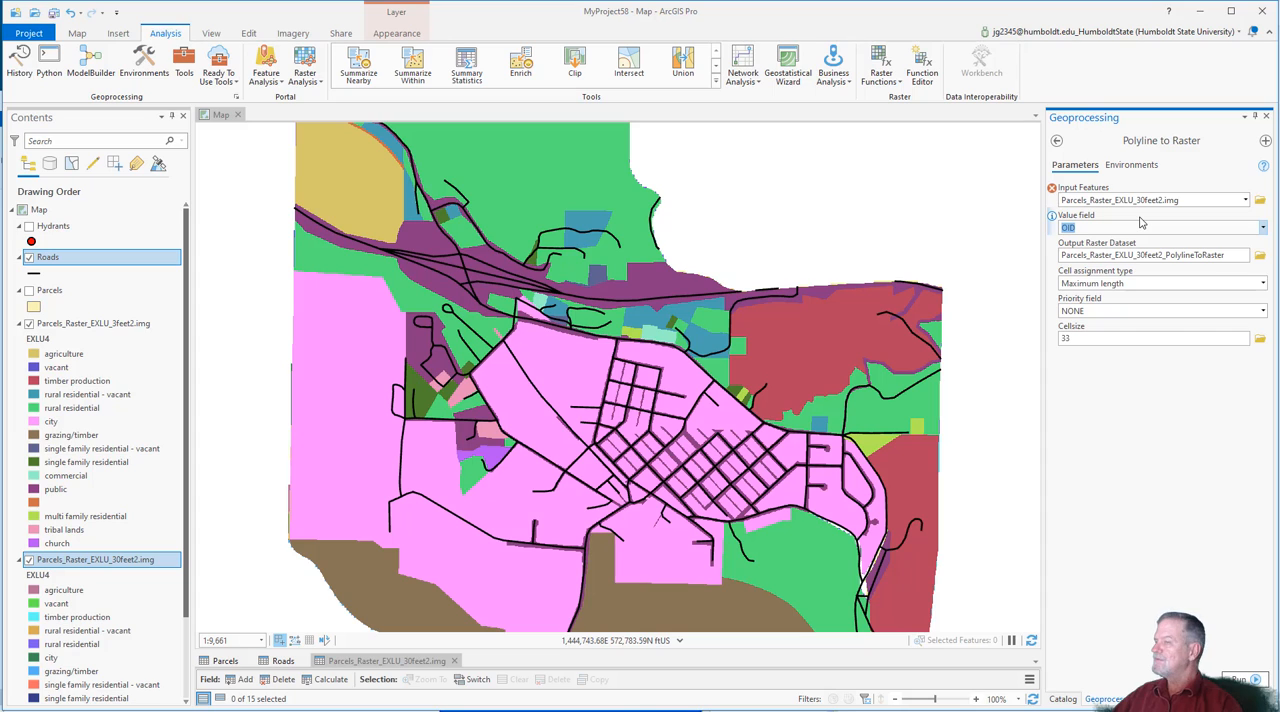
{"action": "left_click_drag", "start_coordinate": [78, 258], "coordinate": [1153, 203]}
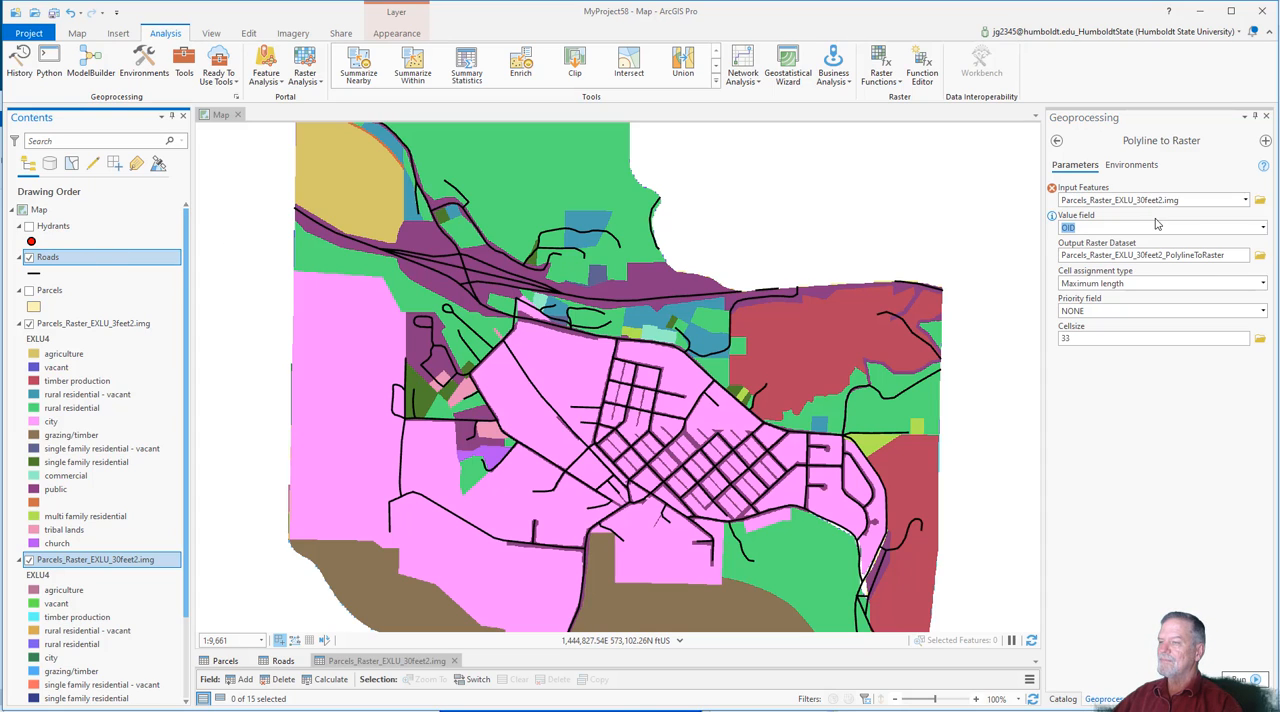
Step: Choose Roads as the input features and open the list of available value fields
{"action": "left_click", "coordinate": [1245, 200]}
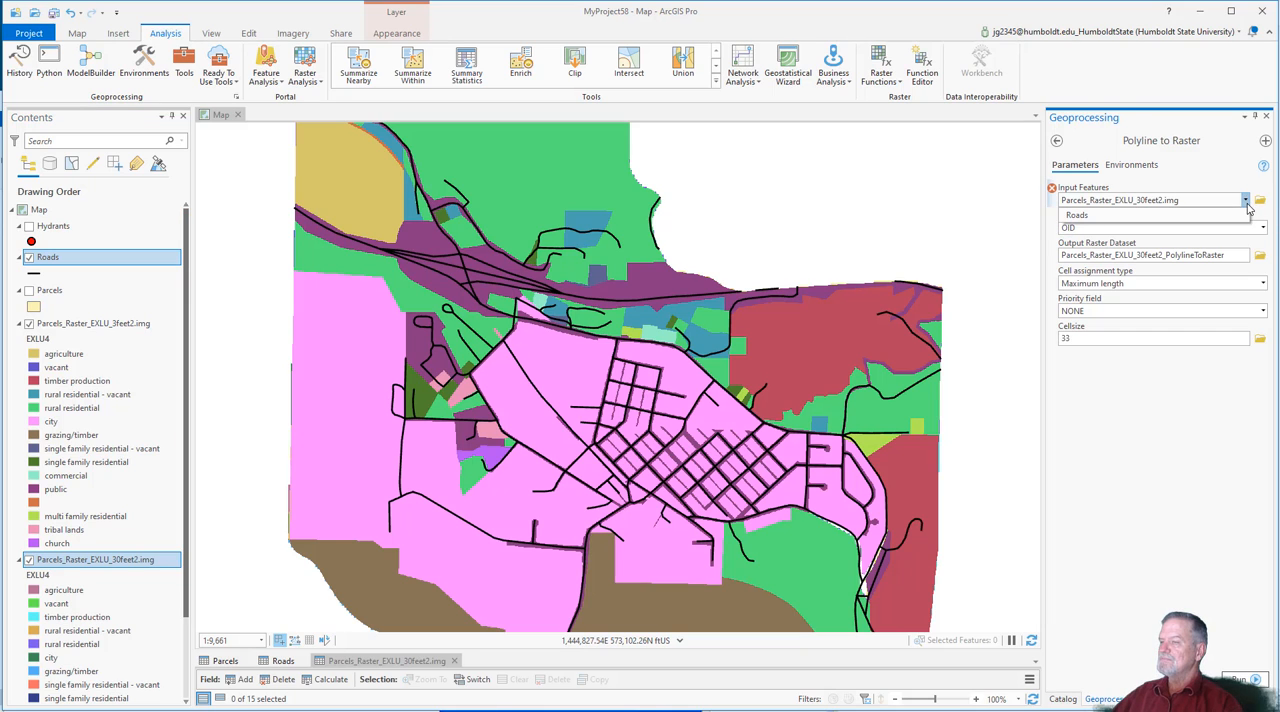
{"action": "left_click", "coordinate": [1128, 215]}
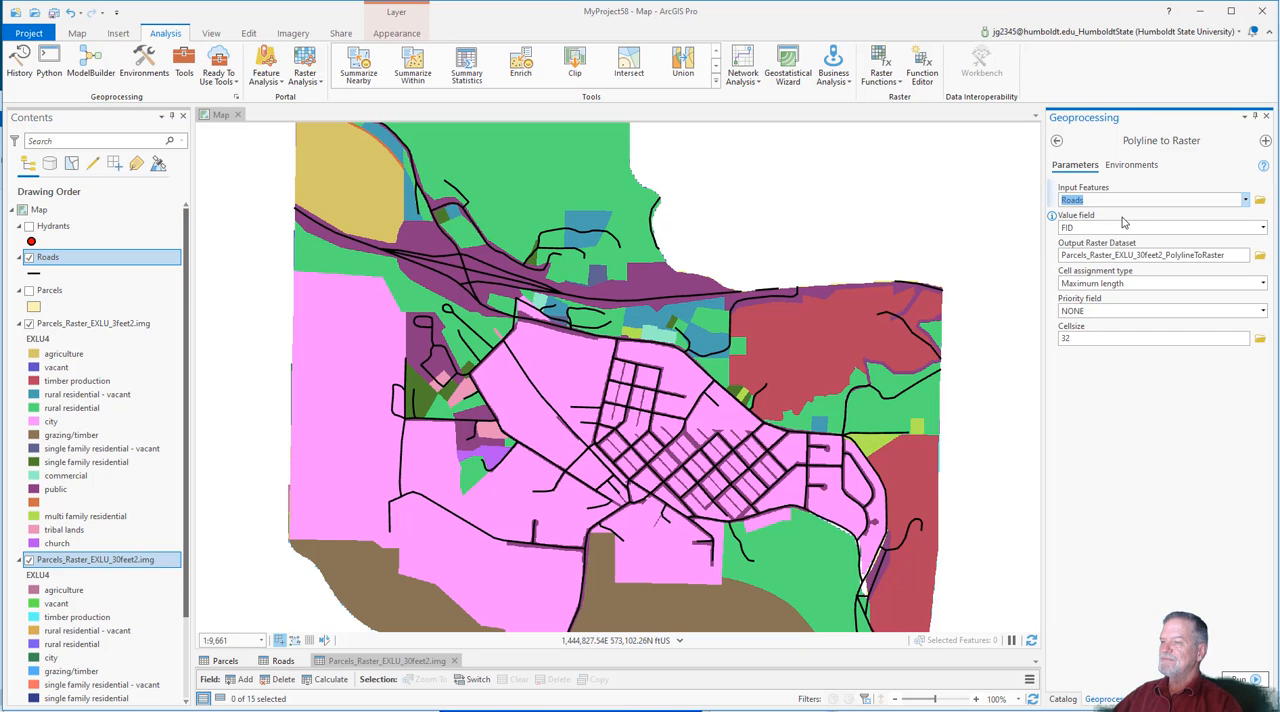
{"action": "left_click", "coordinate": [1262, 228]}
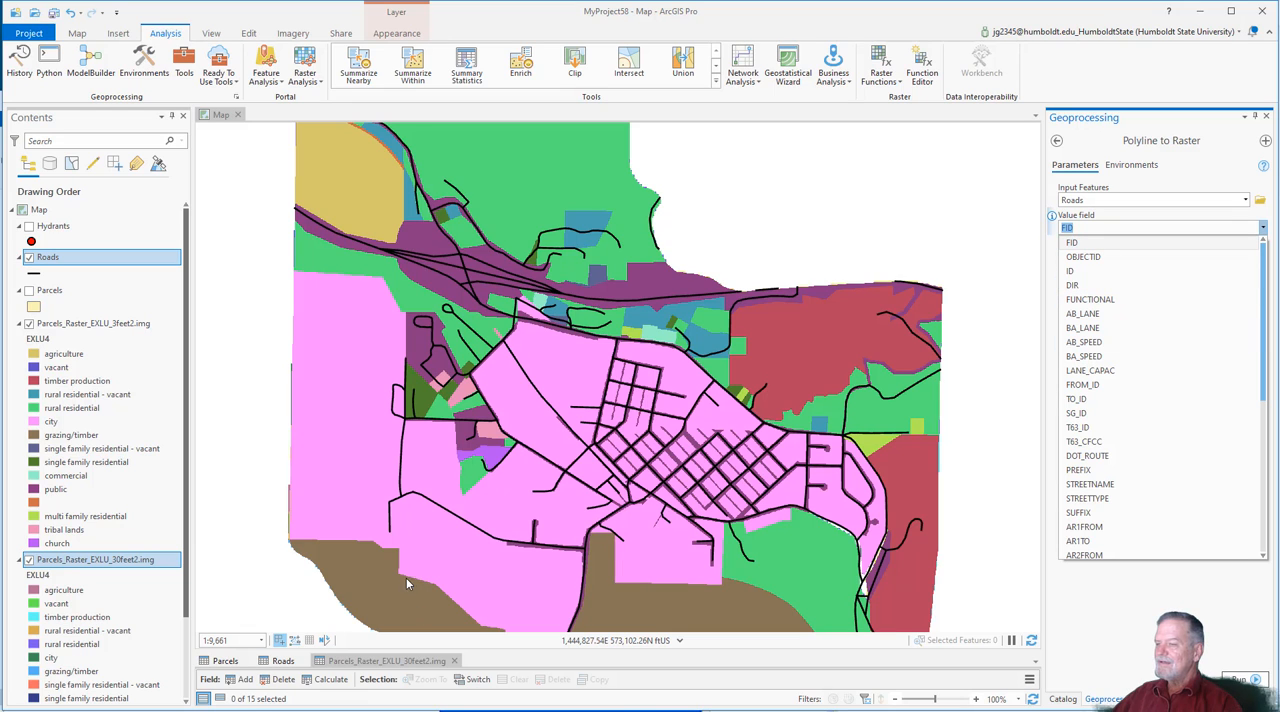
Step: Open the Roads attribute table, enlarge its pane and examine the road classes in the FUNCTIONAL column
{"action": "right_click", "coordinate": [54, 266]}
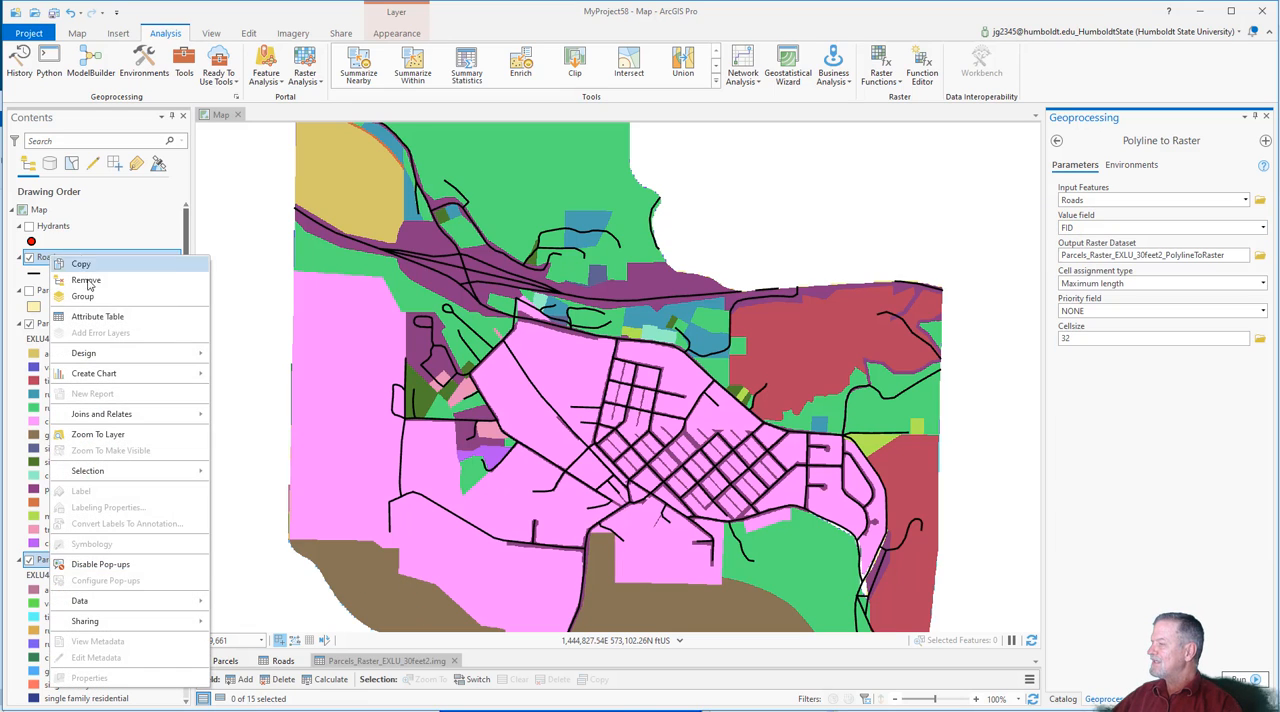
{"action": "left_click", "coordinate": [96, 320]}
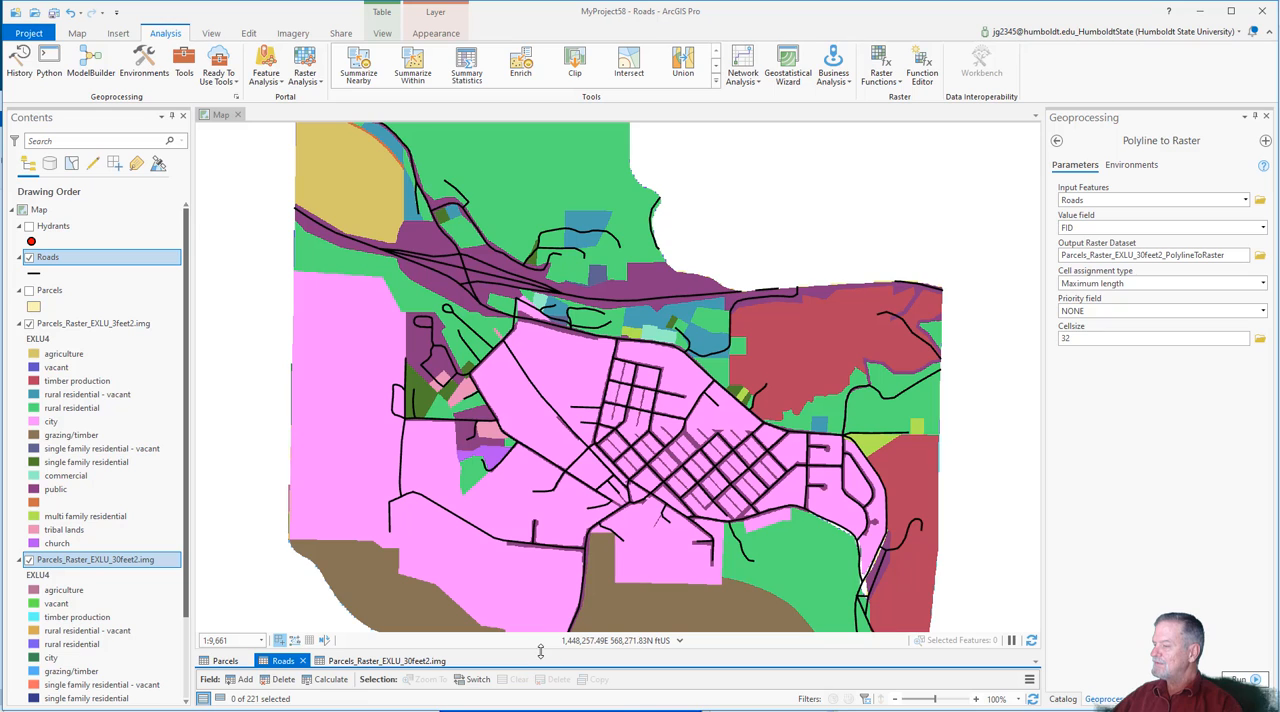
{"action": "left_click_drag", "start_coordinate": [543, 652], "coordinate": [522, 514]}
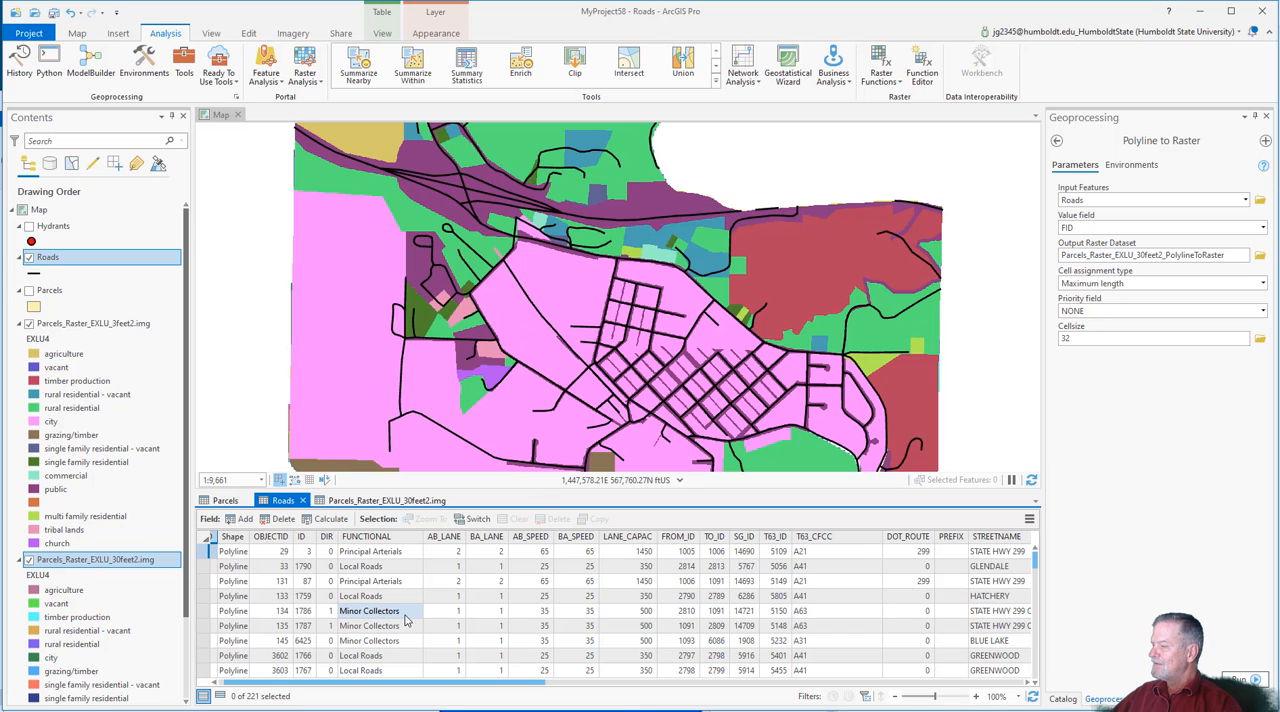
{"action": "left_click", "coordinate": [370, 551]}
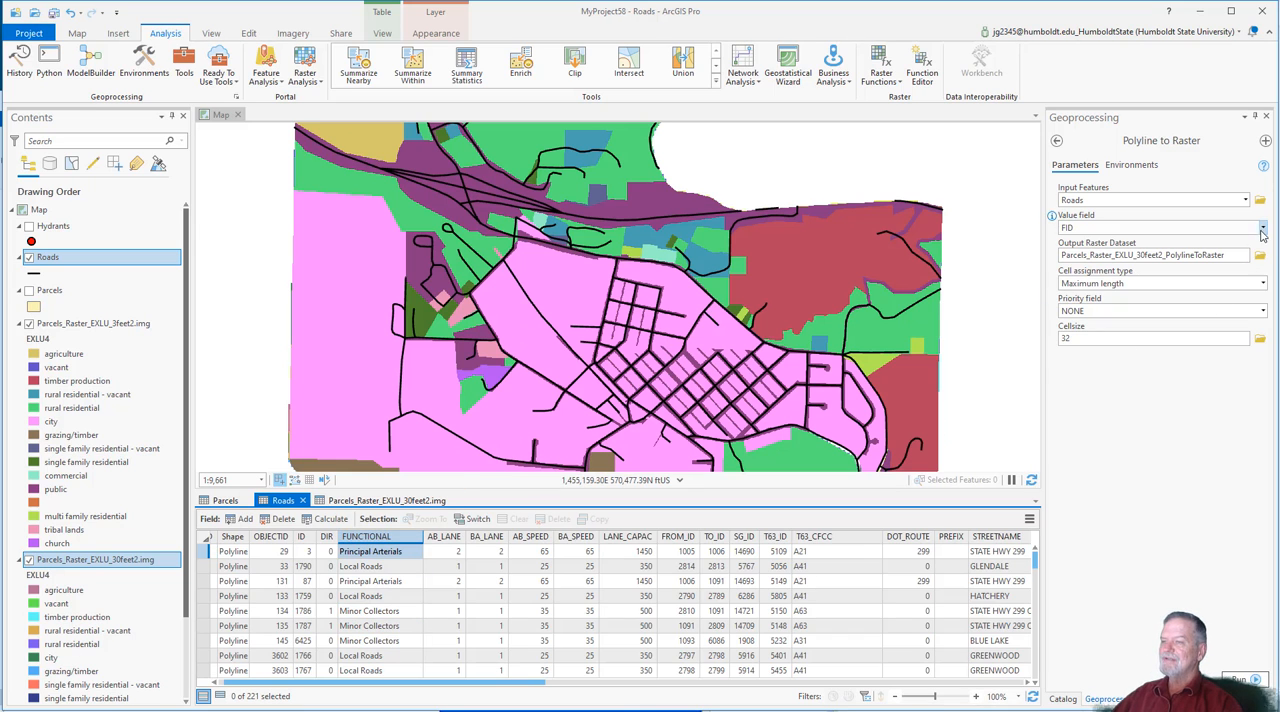
Step: Set the value field to FUNCTIONAL and save the output raster as Roads_30feet_3.img in the BlueLake folder
{"action": "left_click", "coordinate": [1262, 228]}
{"action": "left_click", "coordinate": [1084, 307]}
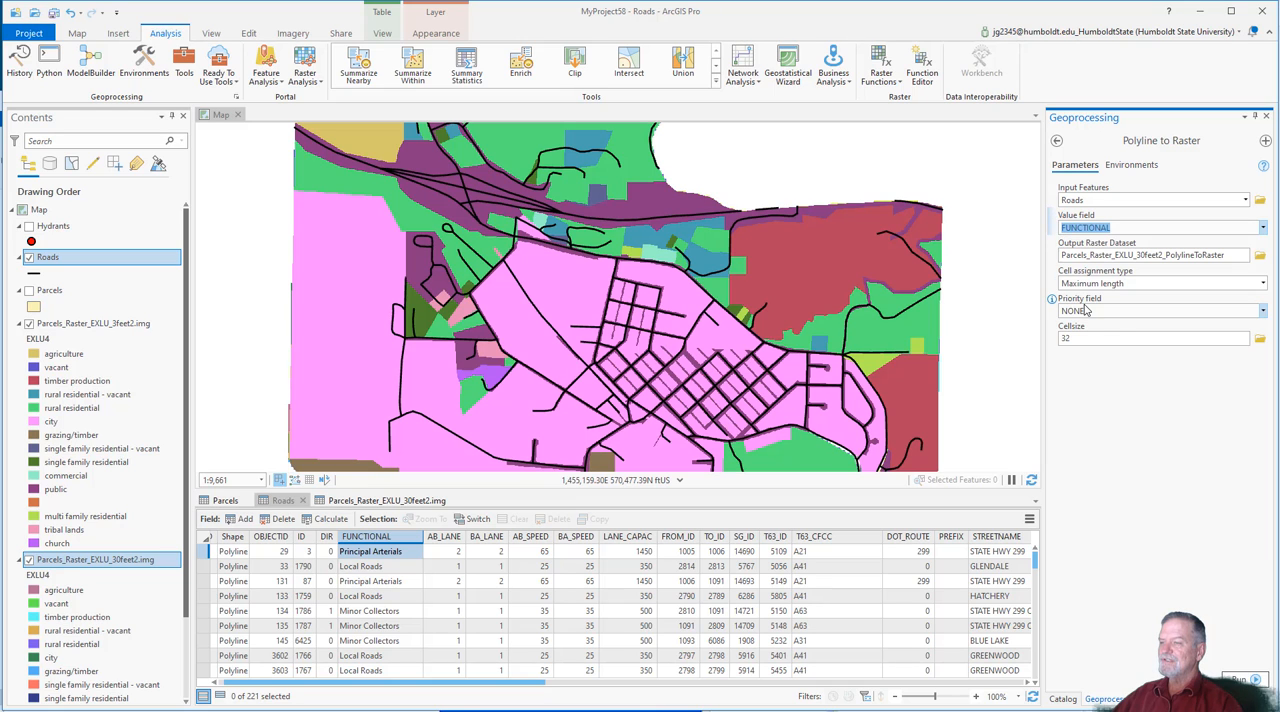
{"action": "left_click", "coordinate": [1260, 255]}
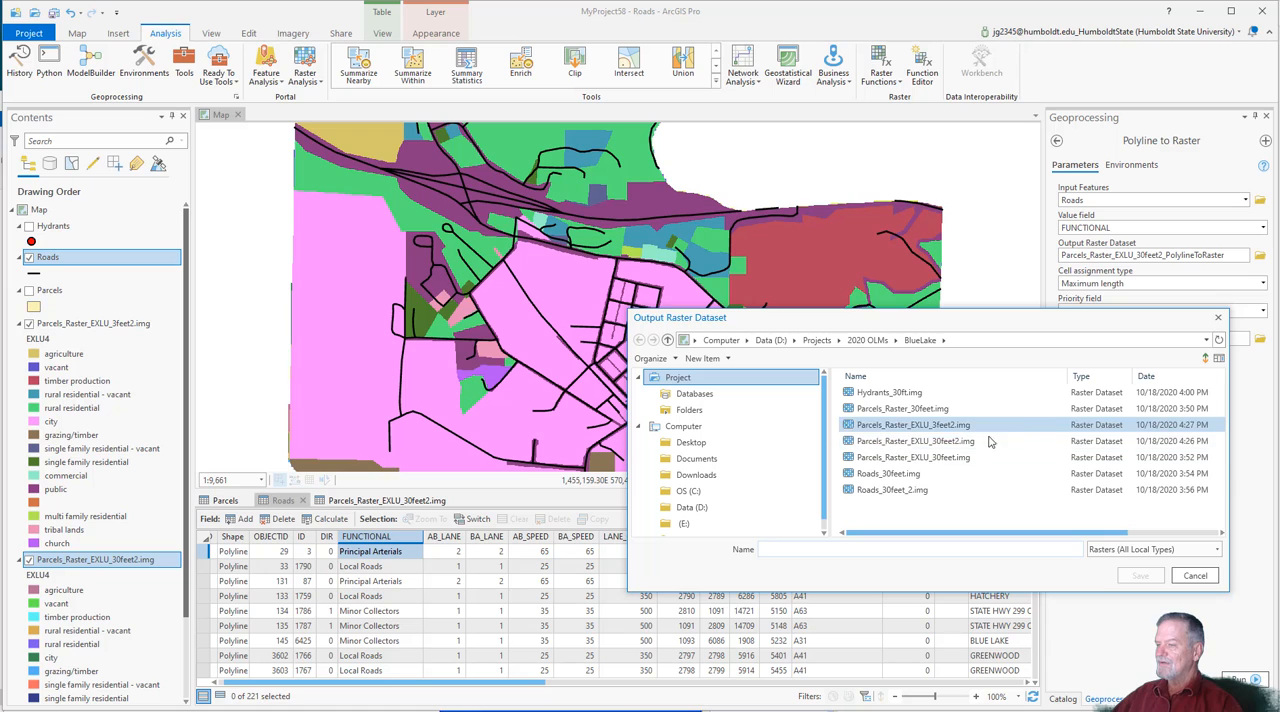
{"action": "left_click", "coordinate": [890, 473]}
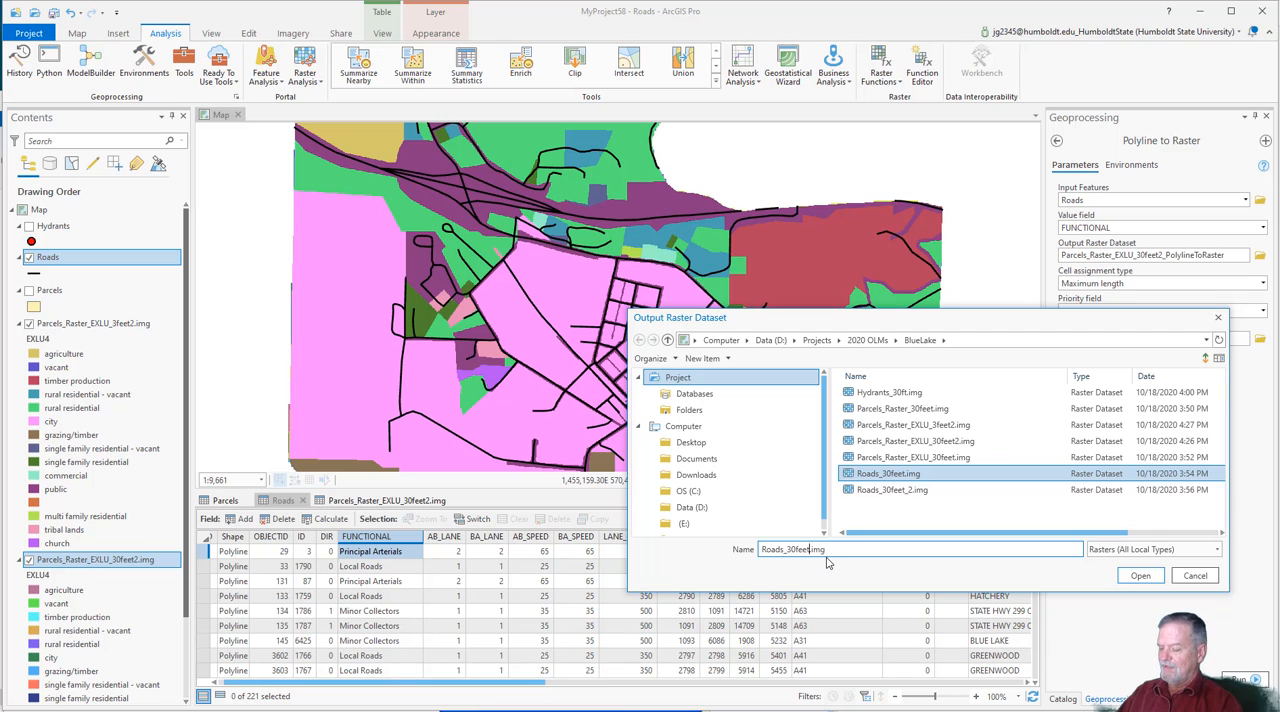
{"action": "type", "text": "_3"}
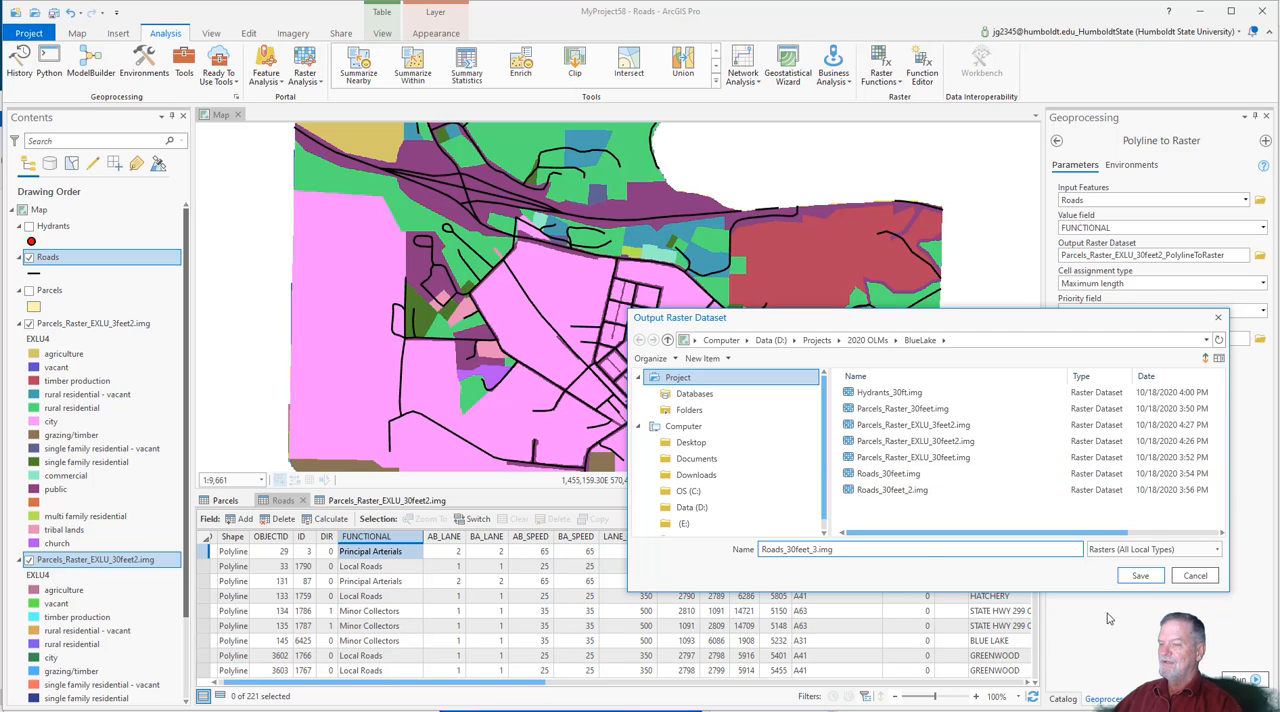
{"action": "left_click", "coordinate": [1140, 575]}
Step: Set the cell size to 30 and run the Polyline to Raster conversion
{"action": "double_click", "coordinate": [1066, 338]}
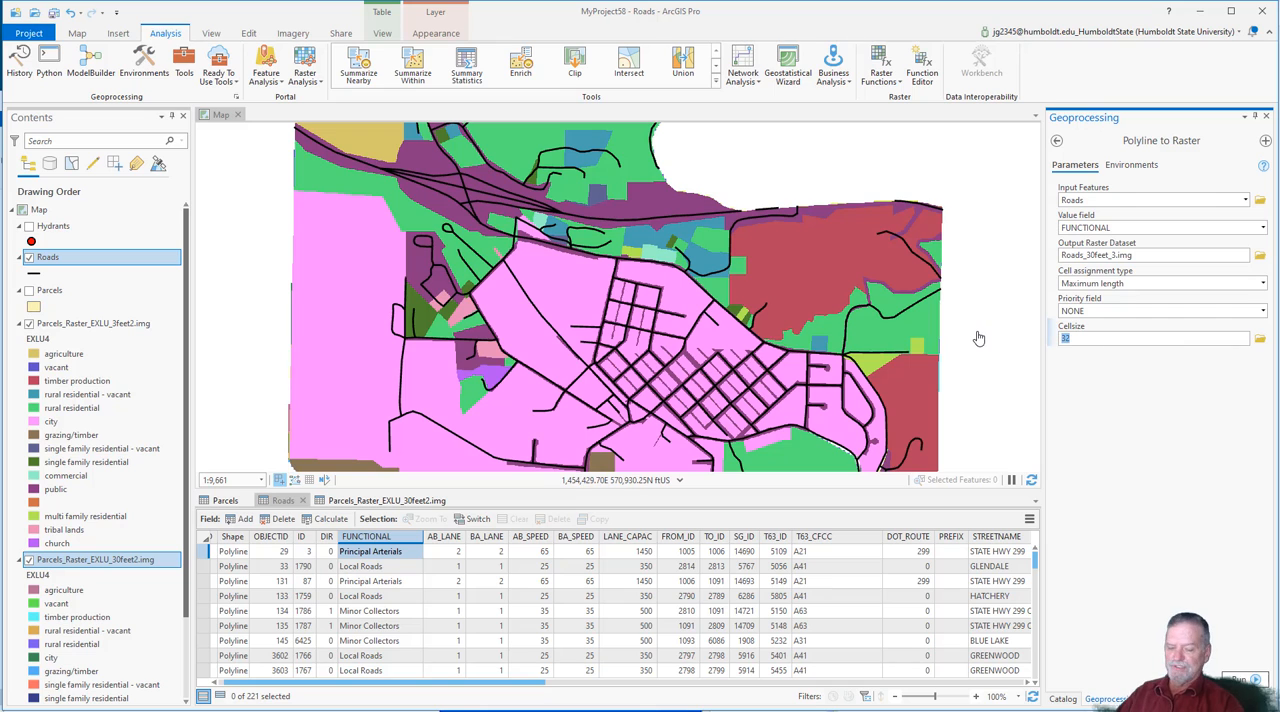
{"action": "type", "text": "30"}
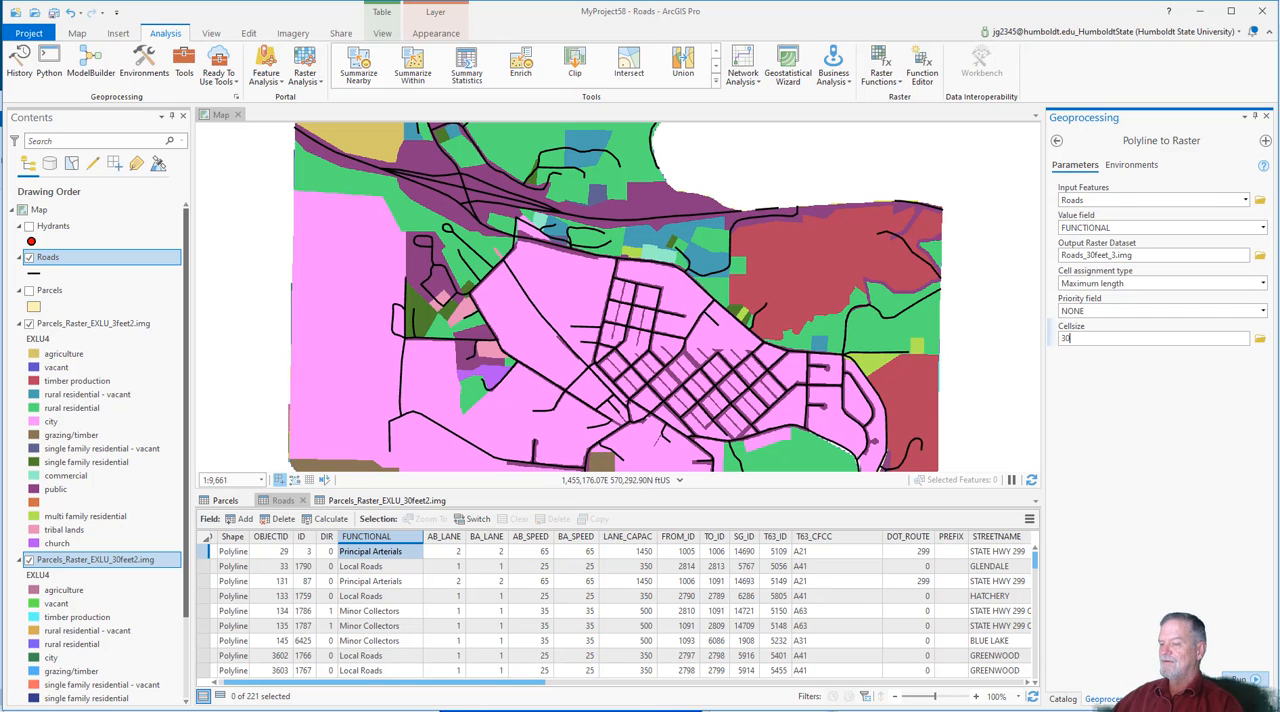
{"action": "left_click", "coordinate": [1240, 679]}
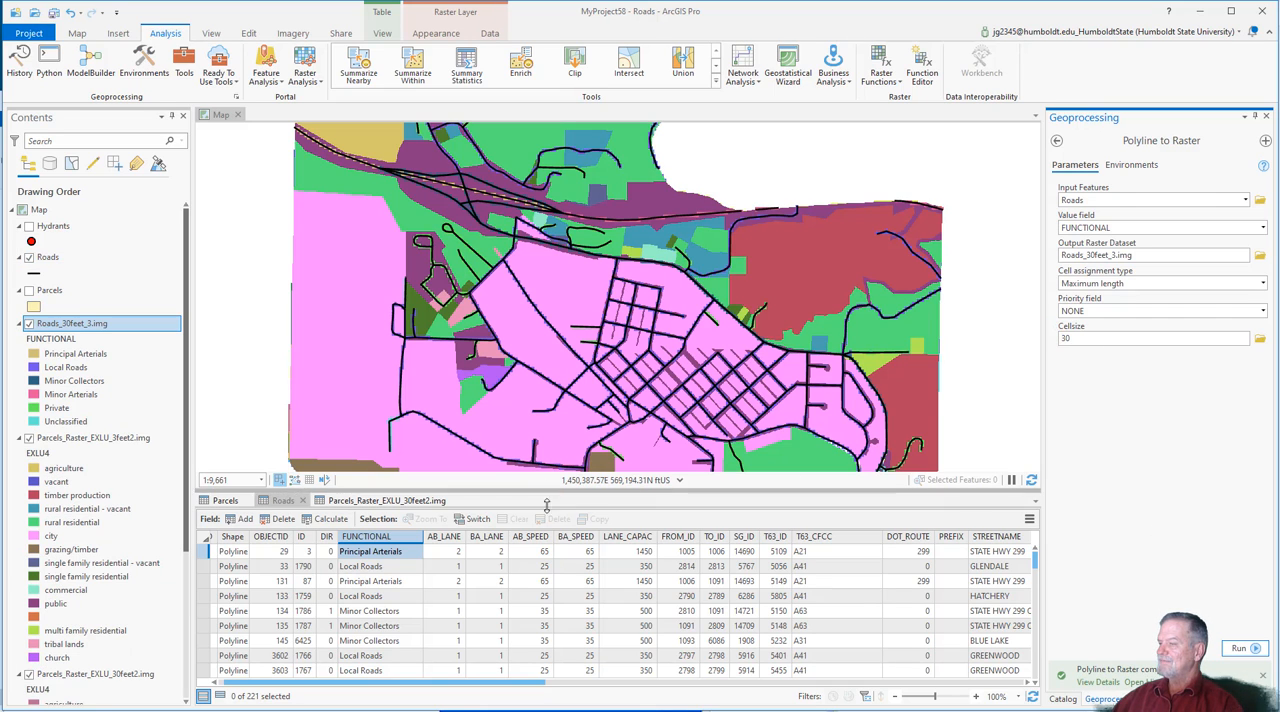
Step: Shrink the attribute table pane and hide the 3-foot and 30-foot parcel rasters
{"action": "left_click_drag", "start_coordinate": [547, 503], "coordinate": [547, 671]}
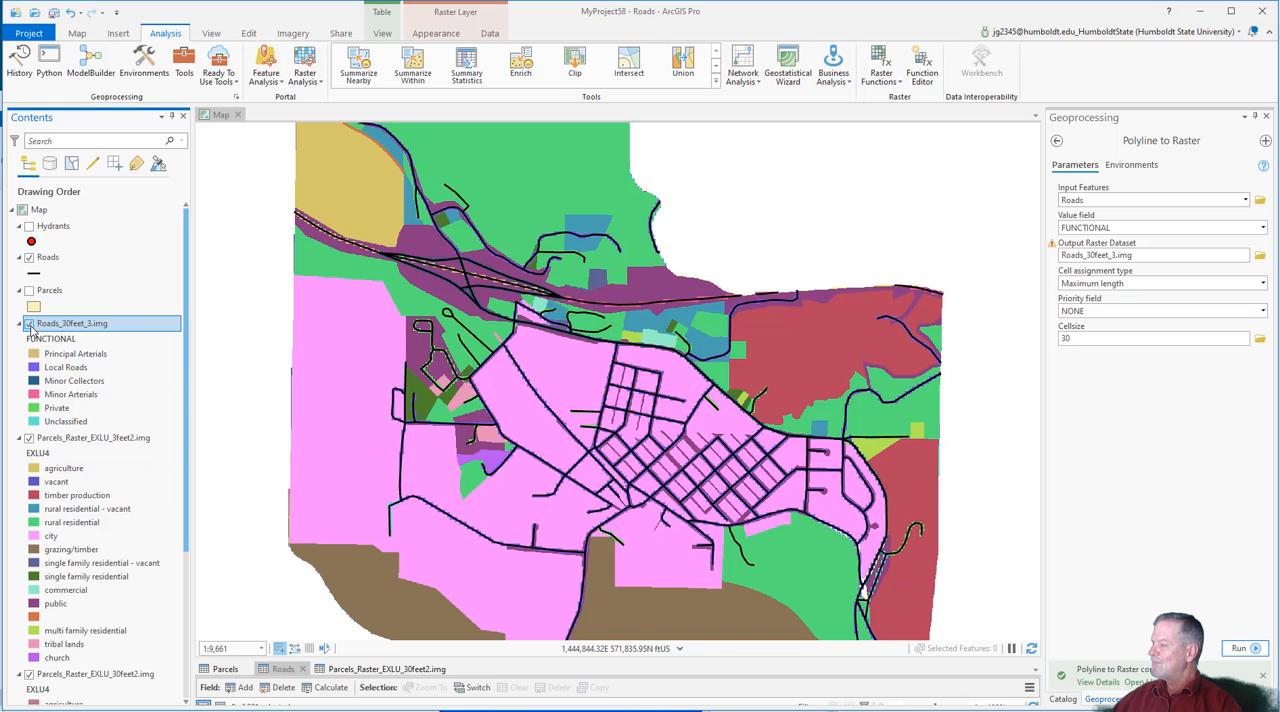
{"action": "left_click", "coordinate": [29, 438]}
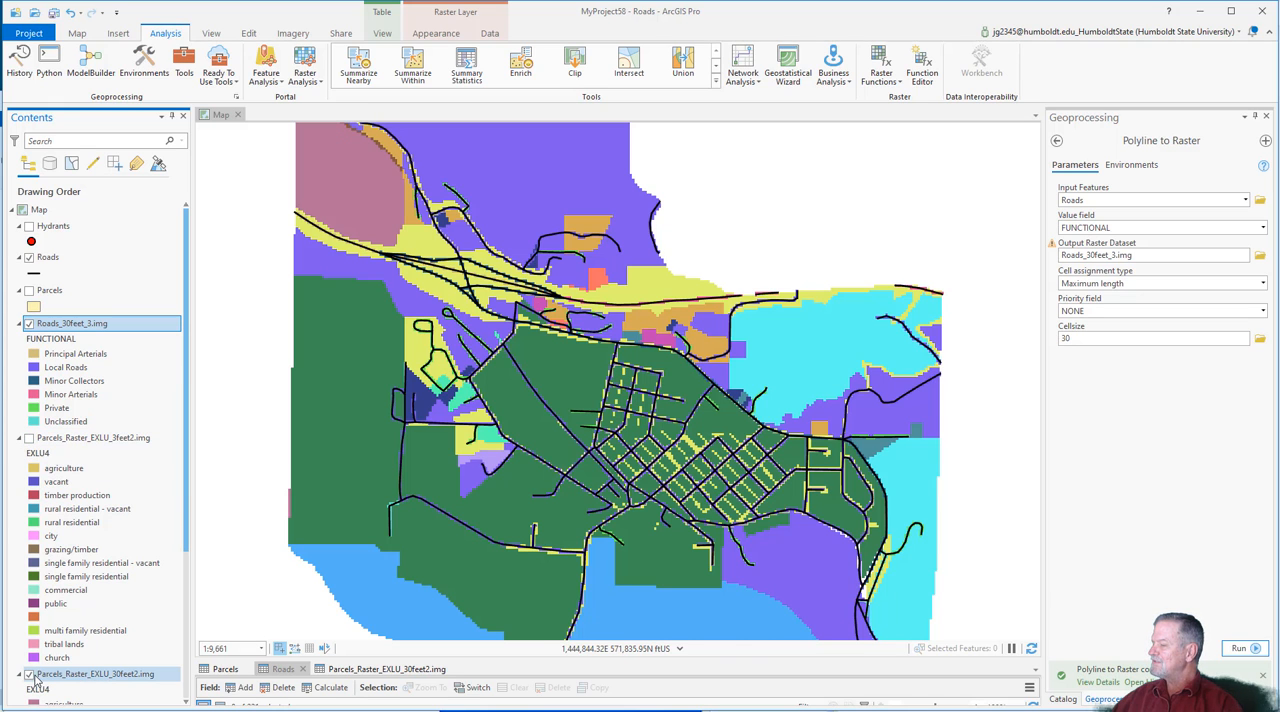
{"action": "left_click", "coordinate": [29, 674]}
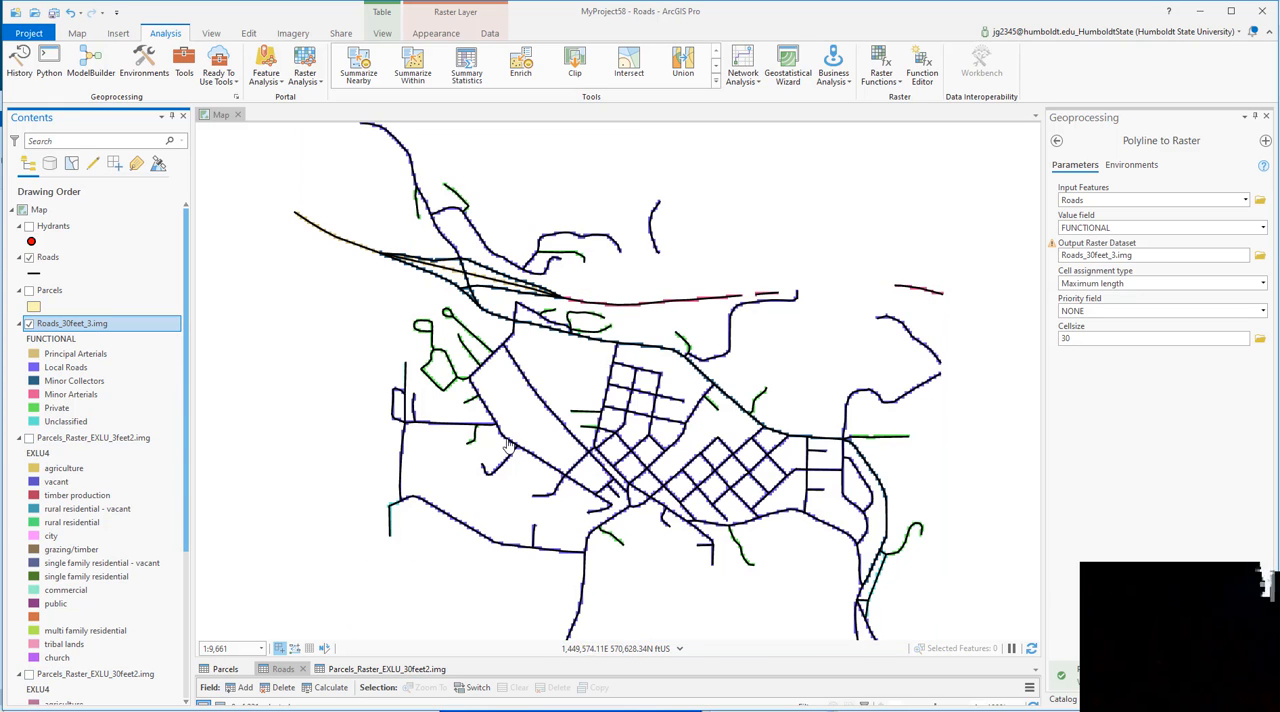
Step: Compare Roads_30feet_3.img with the Roads lines by switching the raster off and on, leaving it hidden
{"action": "left_click", "coordinate": [29, 323]}
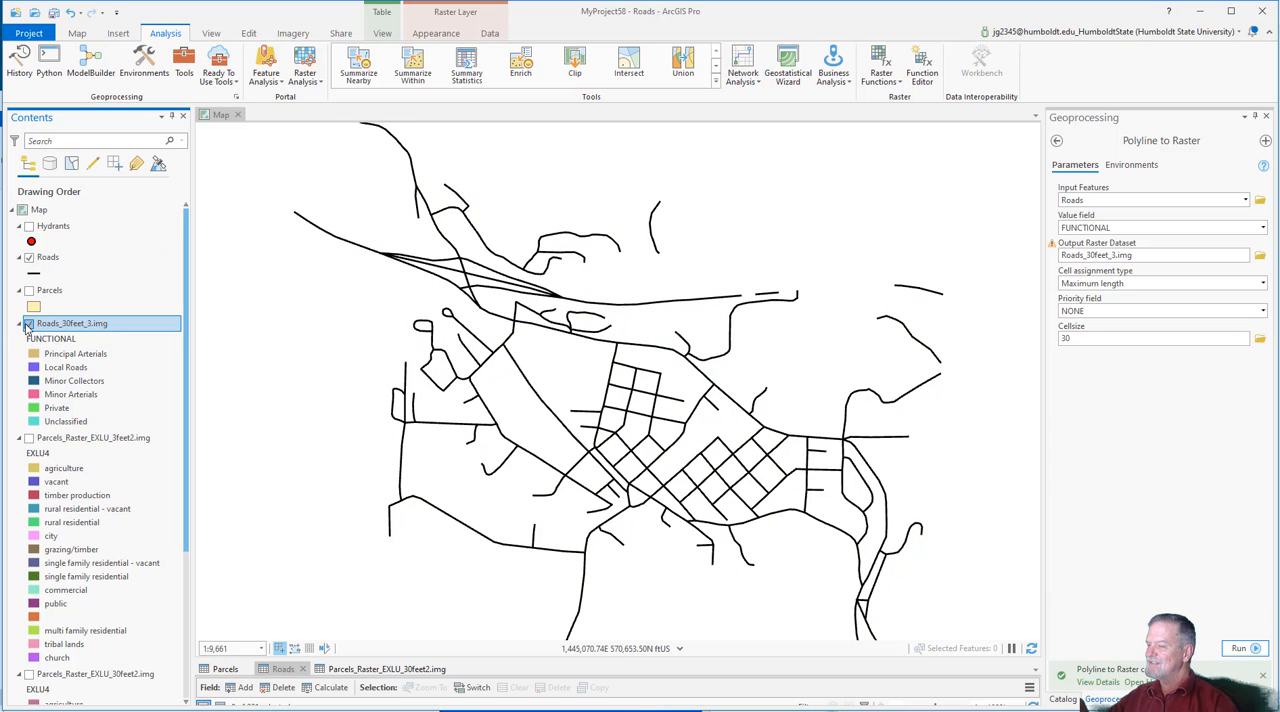
{"action": "left_click", "coordinate": [29, 323]}
{"action": "left_click", "coordinate": [29, 323]}
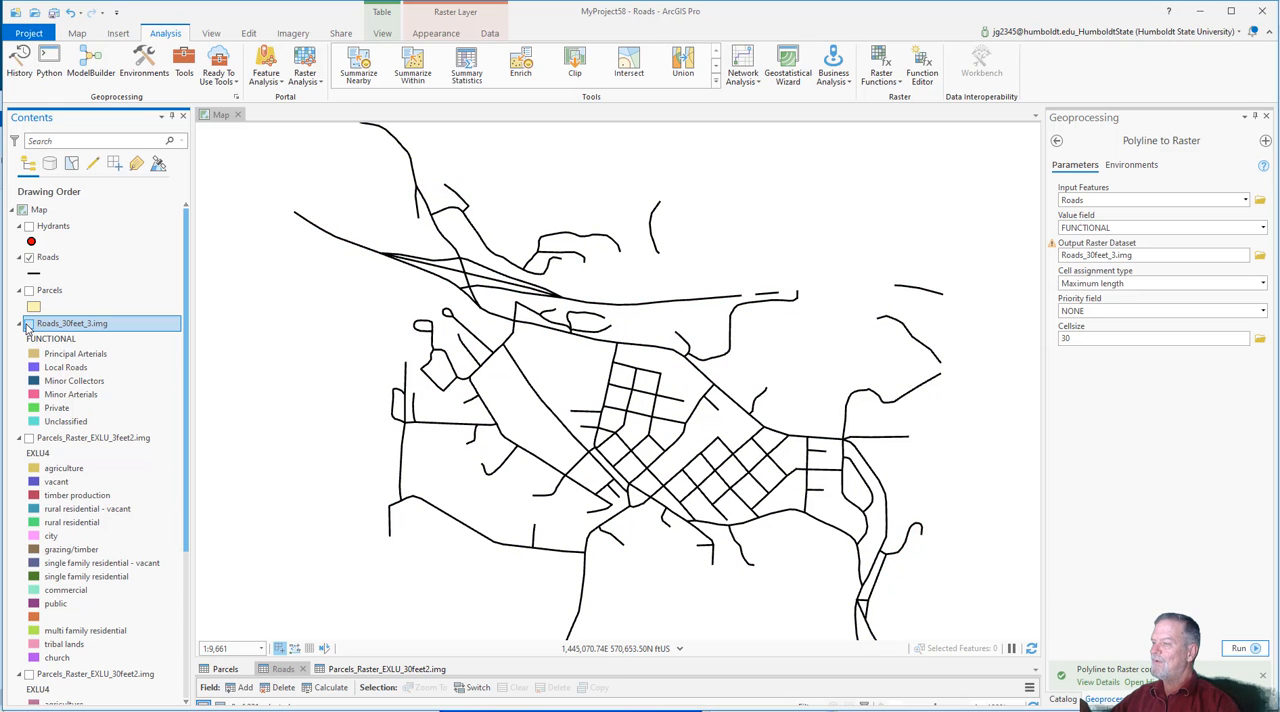
Step: Show Roads_30feet_3.img beneath the Roads lines and compare its cells with the lines at close-up and town-wide scales
{"action": "left_click", "coordinate": [29, 323]}
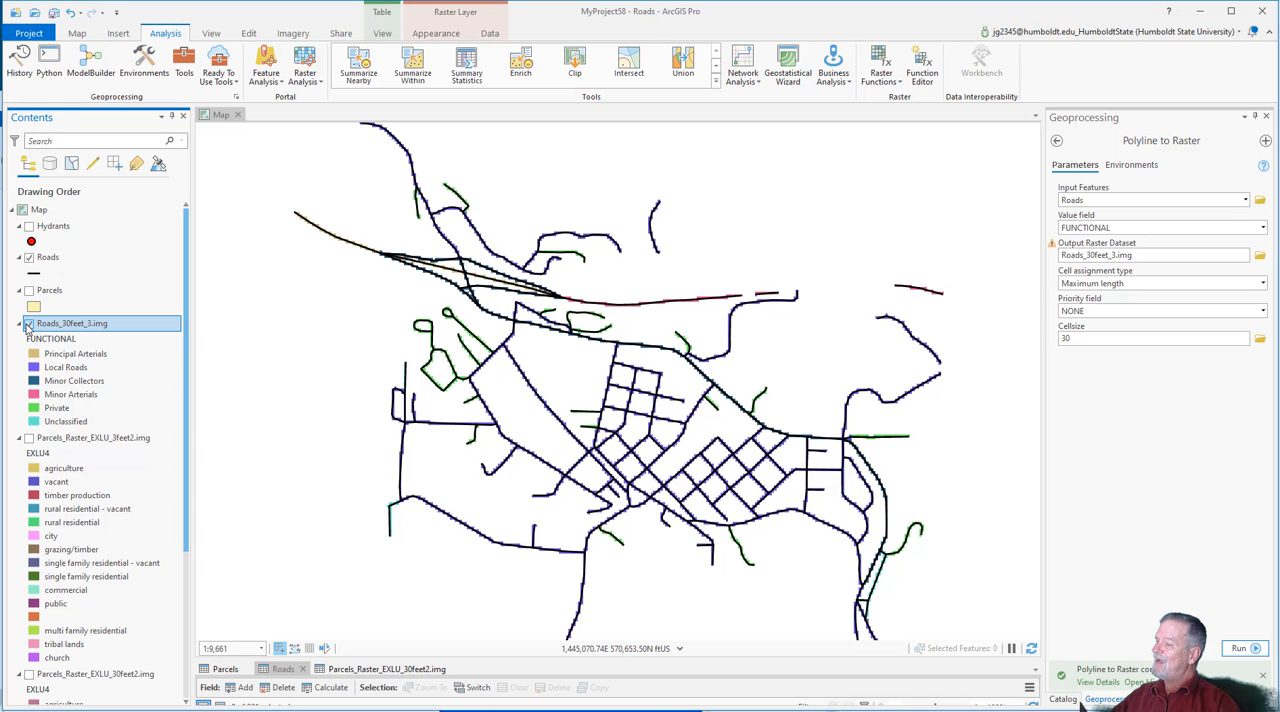
{"action": "left_click", "coordinate": [29, 323]}
{"action": "left_click", "coordinate": [29, 323]}
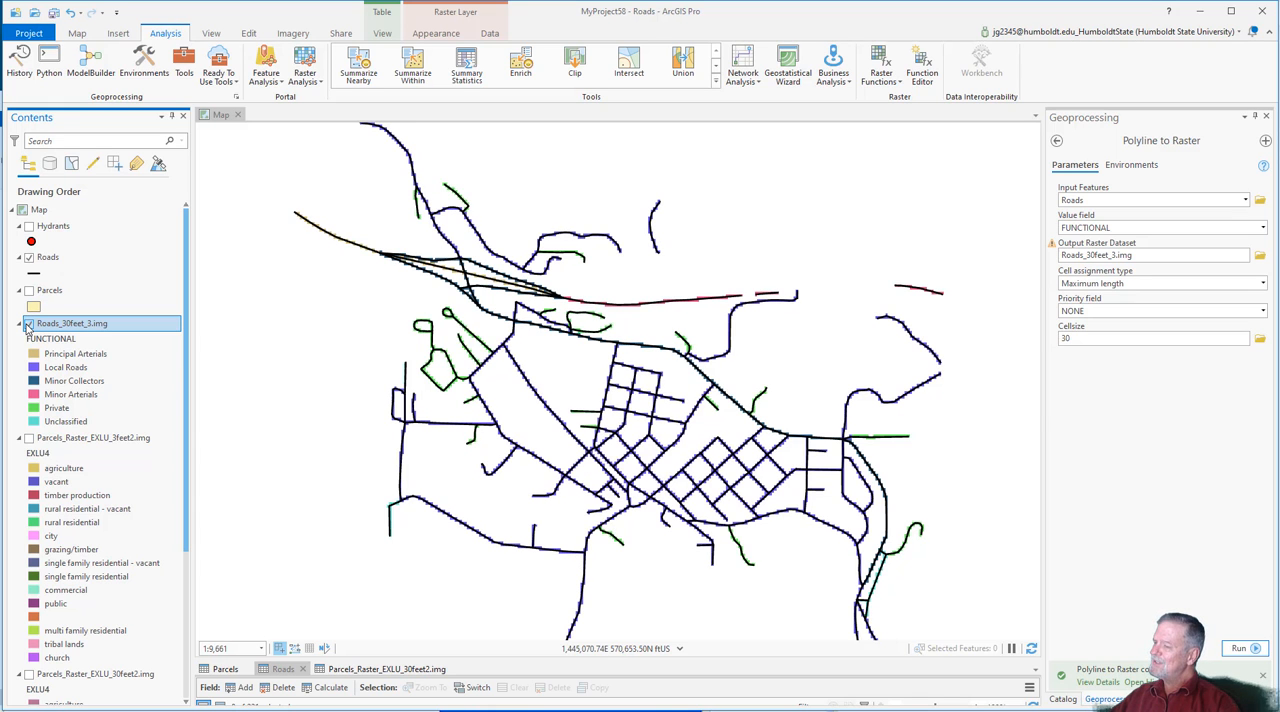
{"action": "scroll", "coordinate": [612, 448], "scroll_direction": "up", "scroll_amount": 4}
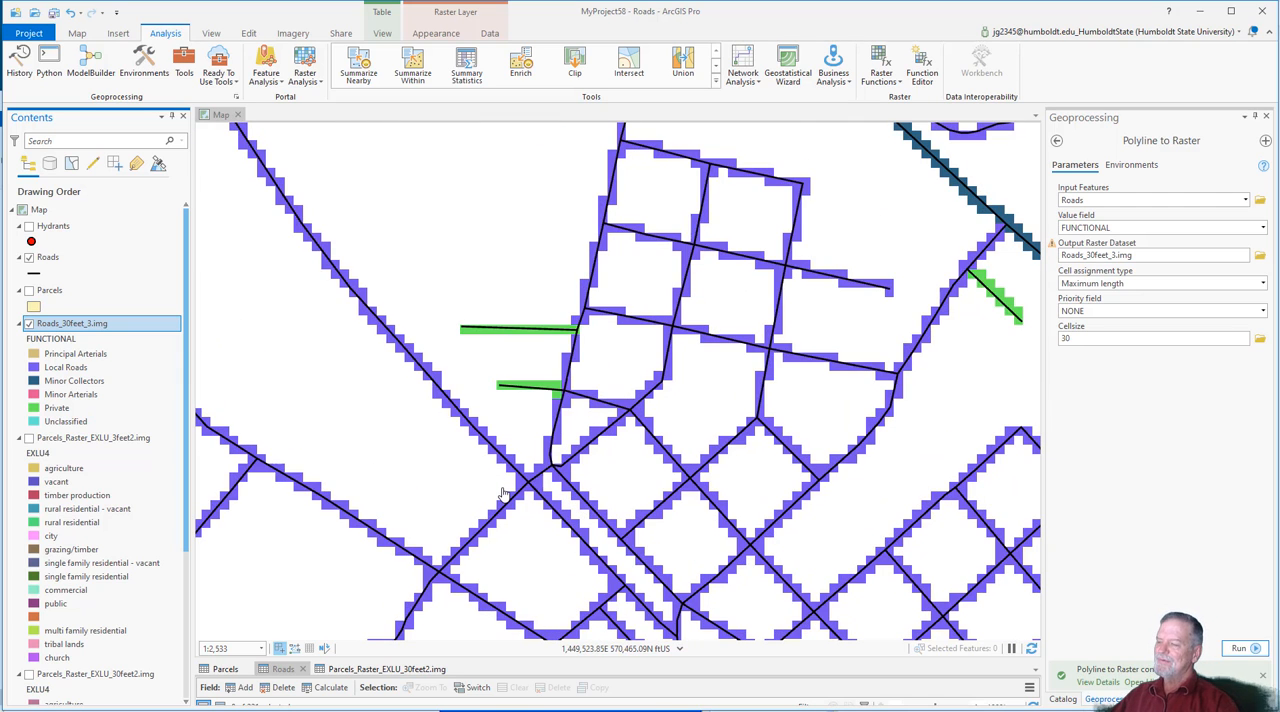
{"action": "scroll", "coordinate": [546, 497], "scroll_direction": "down", "scroll_amount": 3}
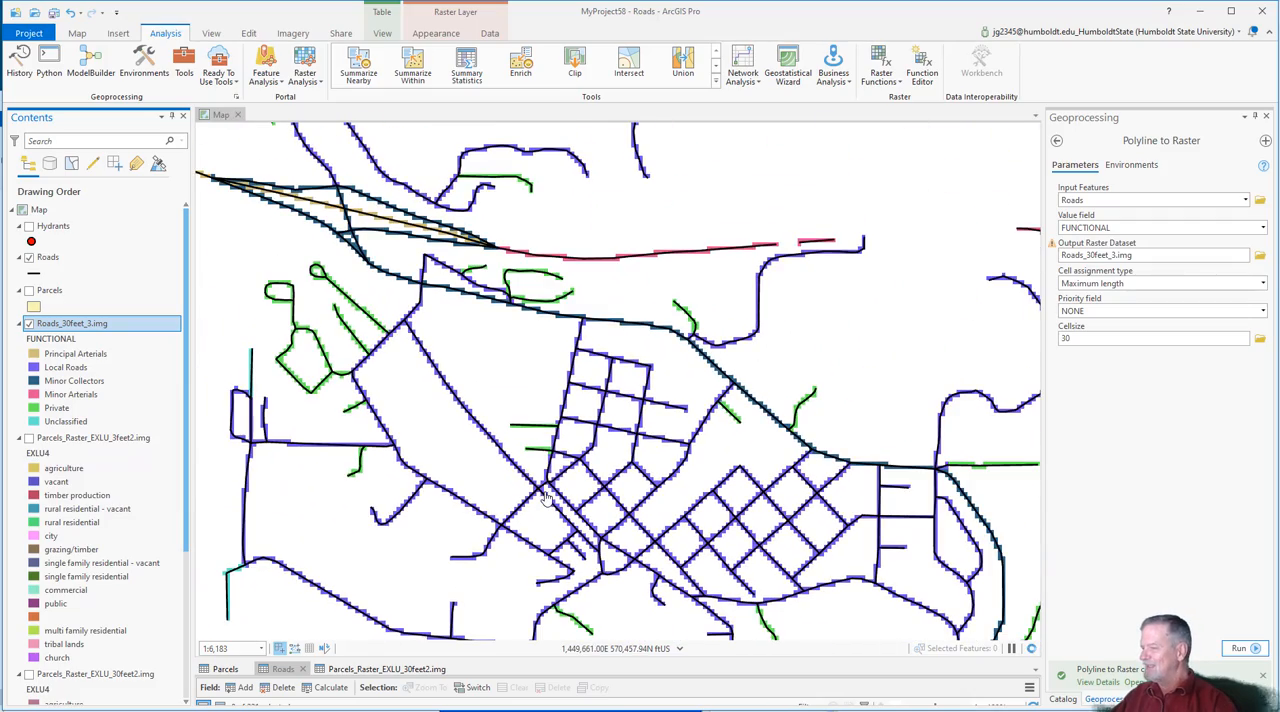
{"action": "scroll", "coordinate": [515, 477], "scroll_direction": "up", "scroll_amount": 3}
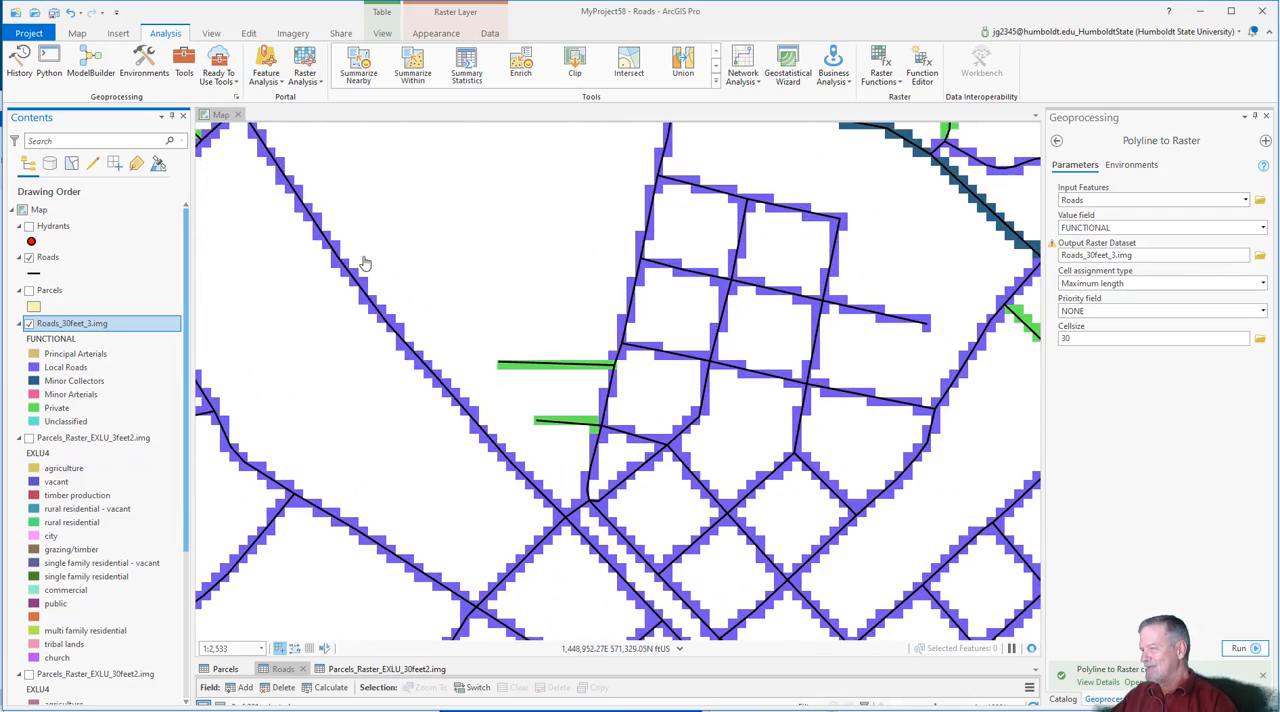
{"action": "scroll", "coordinate": [497, 440], "scroll_direction": "down", "scroll_amount": 3}
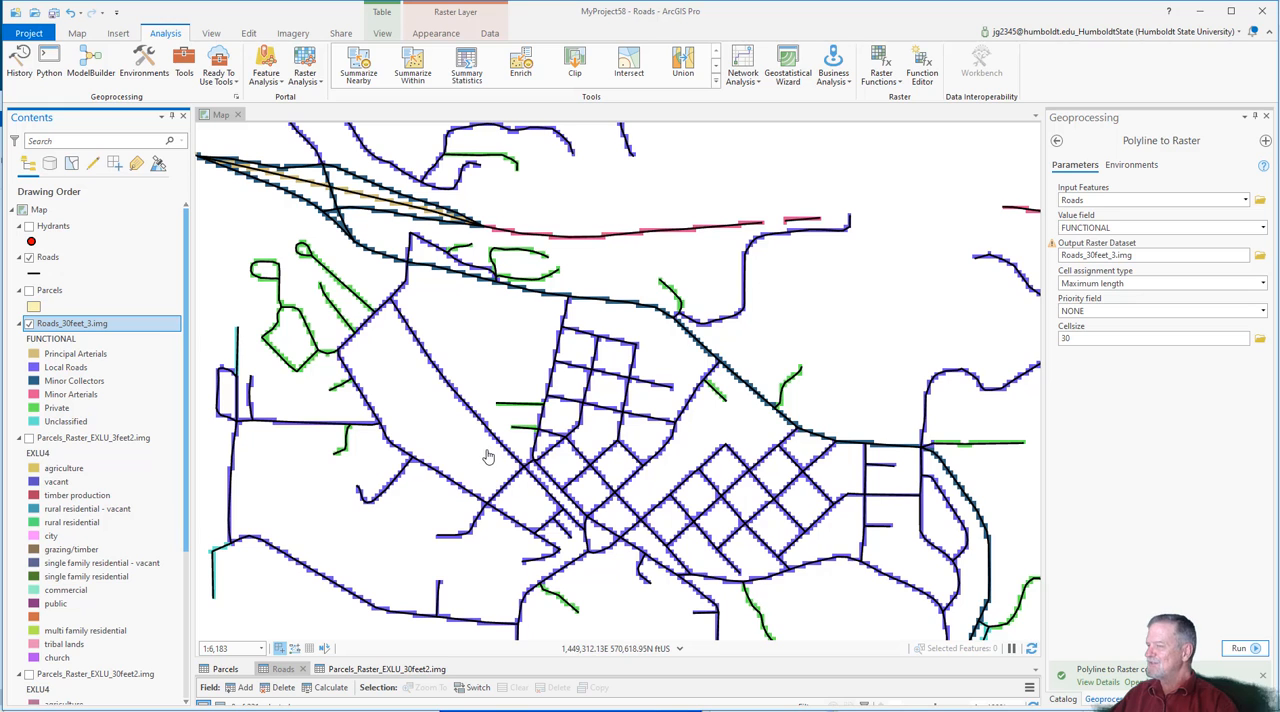
{"action": "left_click_drag", "start_coordinate": [471, 477], "coordinate": [479, 440]}
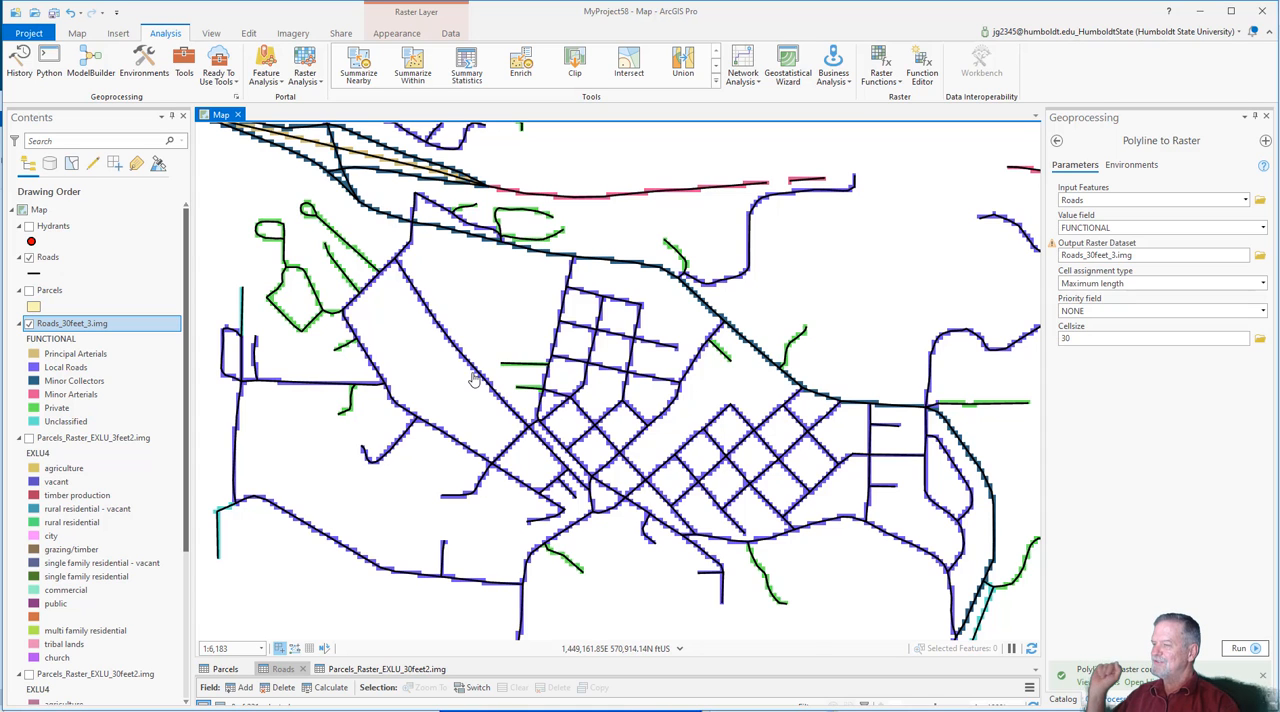
{"action": "scroll", "coordinate": [474, 374], "scroll_direction": "up", "scroll_amount": 4}
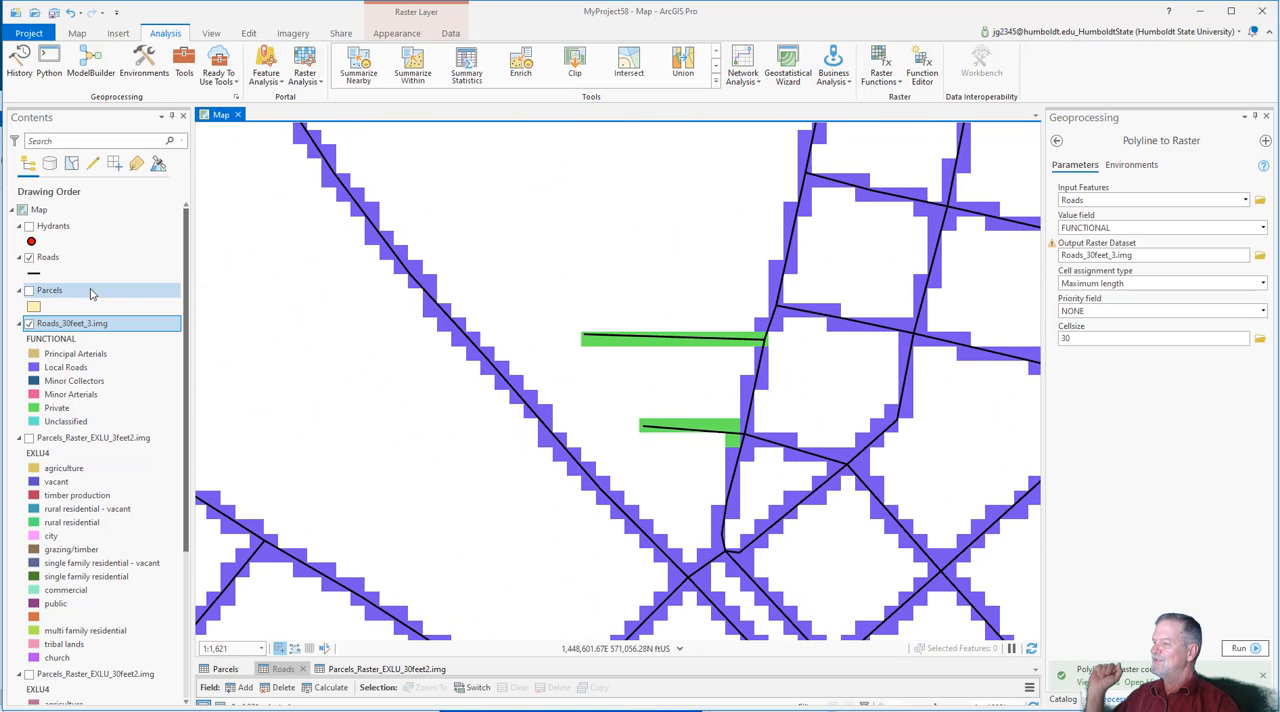
Step: Hide Roads_30feet_3.img, then find and open the Point to Raster conversion tool
{"action": "left_click", "coordinate": [30, 324]}
{"action": "left_click", "coordinate": [60, 226]}
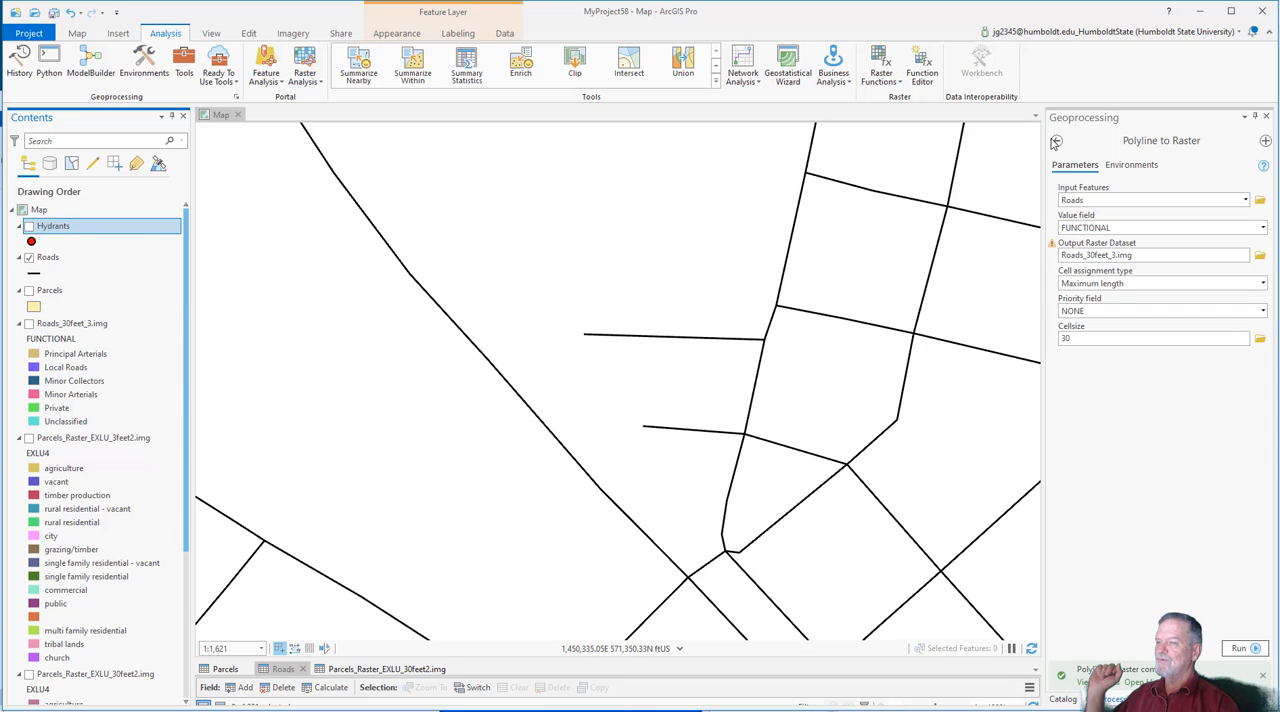
{"action": "left_click", "coordinate": [1057, 141]}
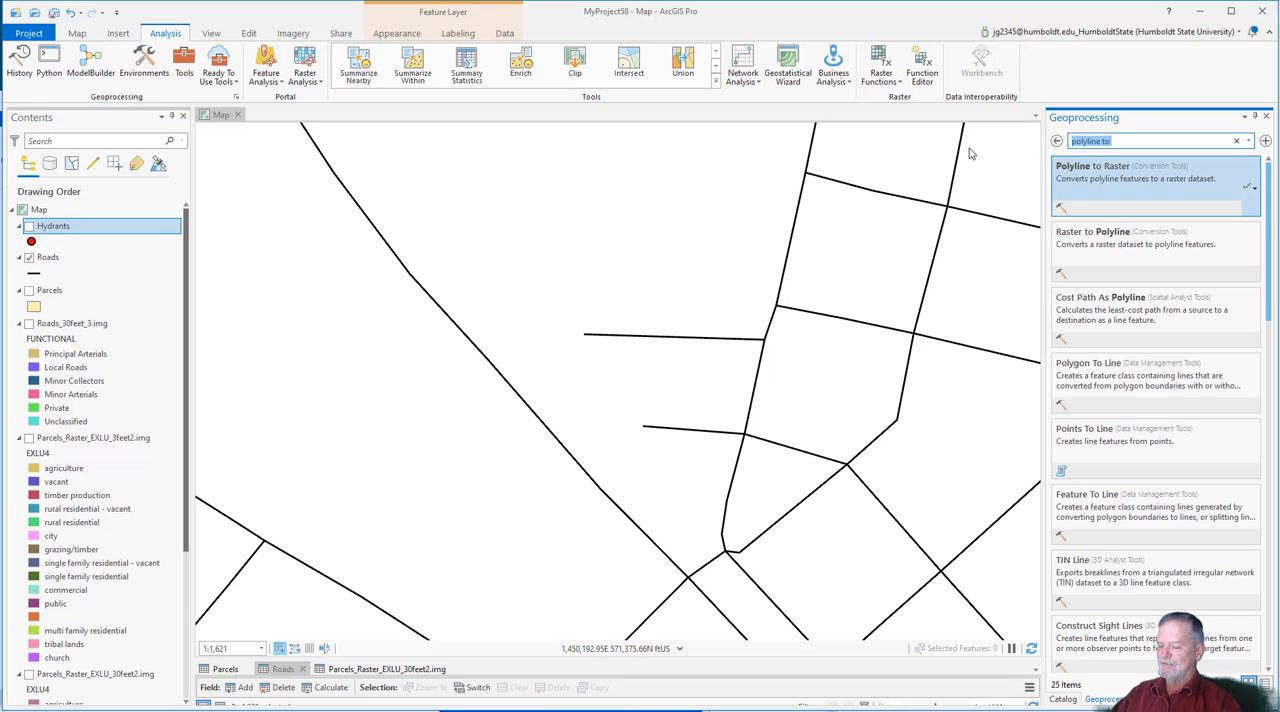
{"action": "type", "text": "point"}
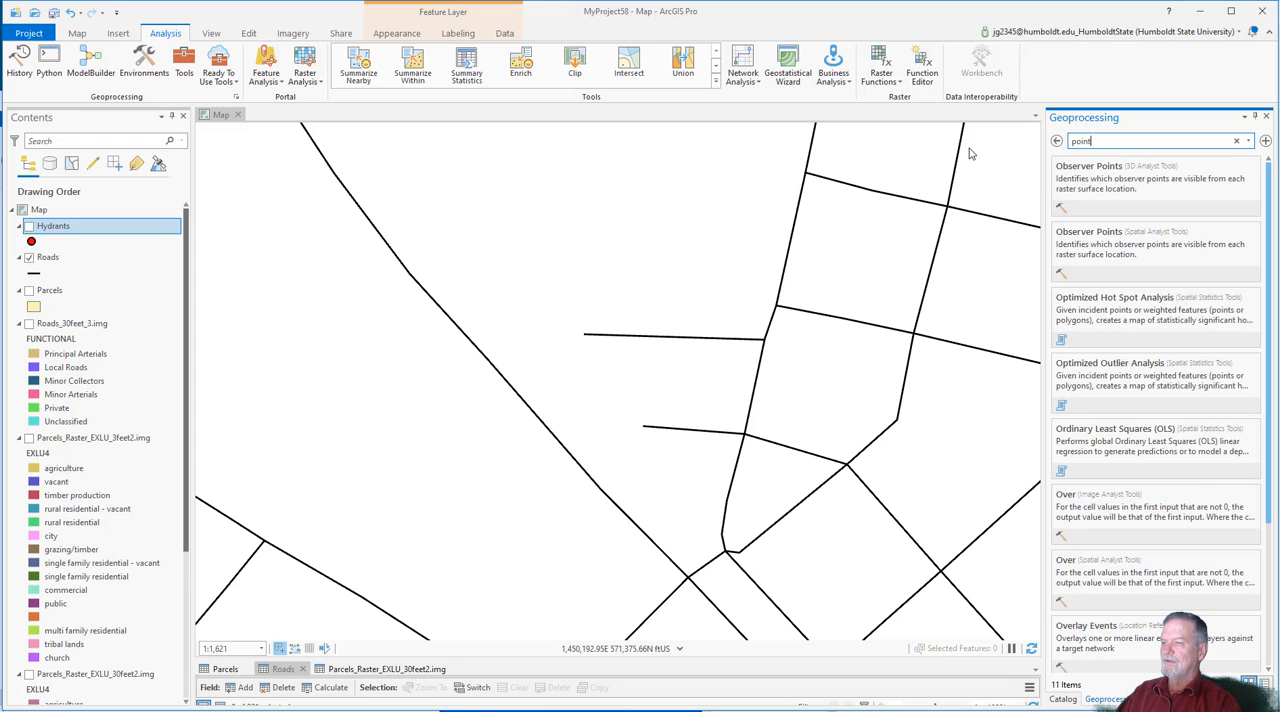
{"action": "type", "text": " to raster"}
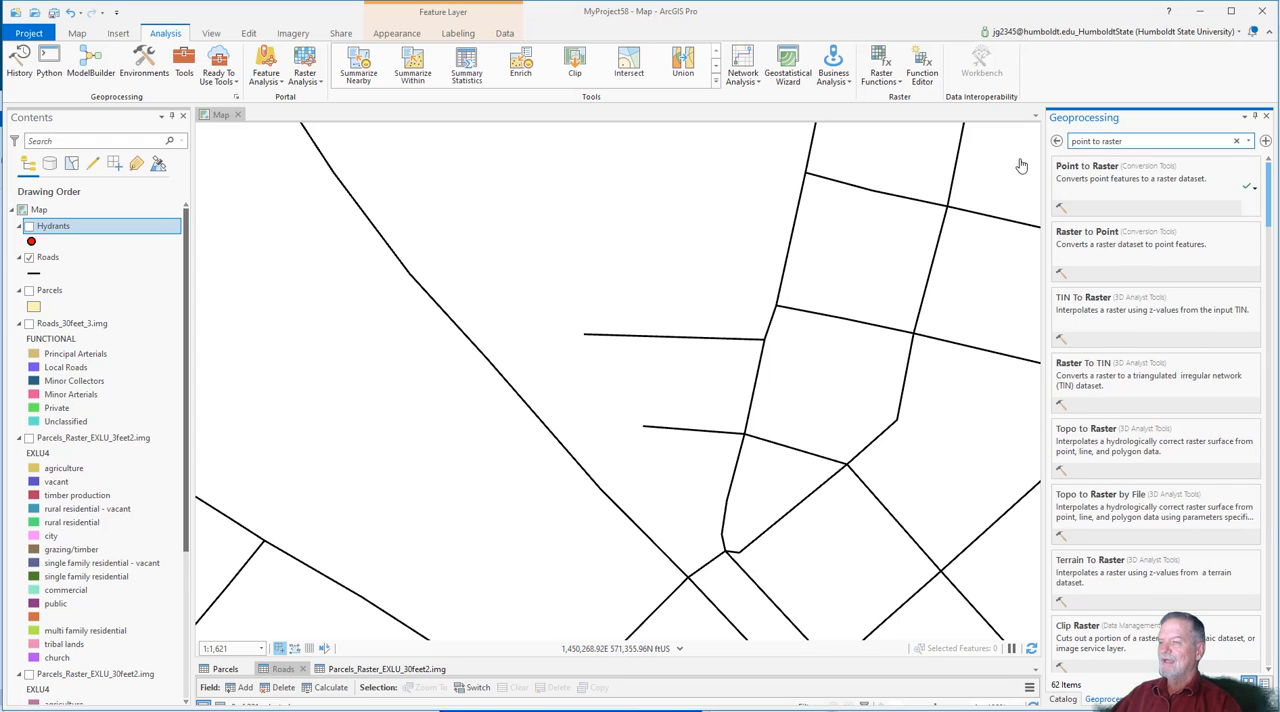
{"action": "left_click", "coordinate": [1097, 190]}
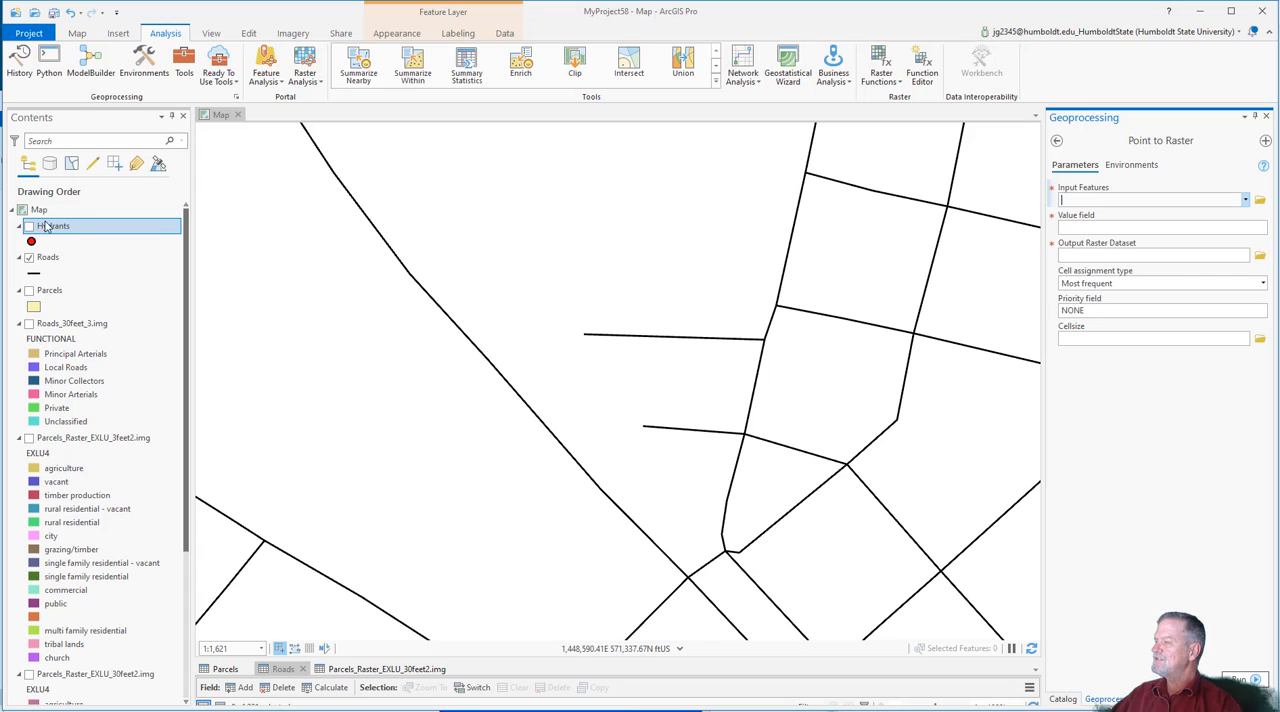
Step: Use Hydrants as the input features and TYPE as the value field for the point conversion
{"action": "left_click_drag", "start_coordinate": [47, 226], "coordinate": [1112, 203]}
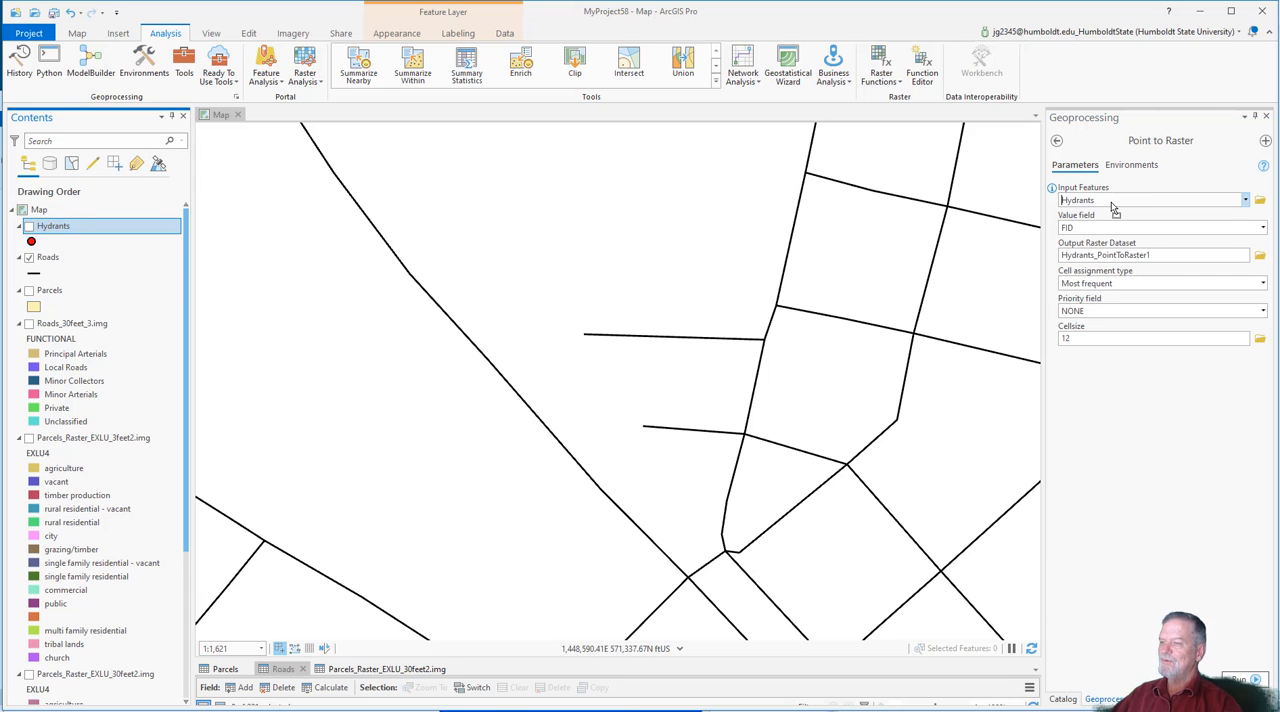
{"action": "left_click", "coordinate": [1263, 228]}
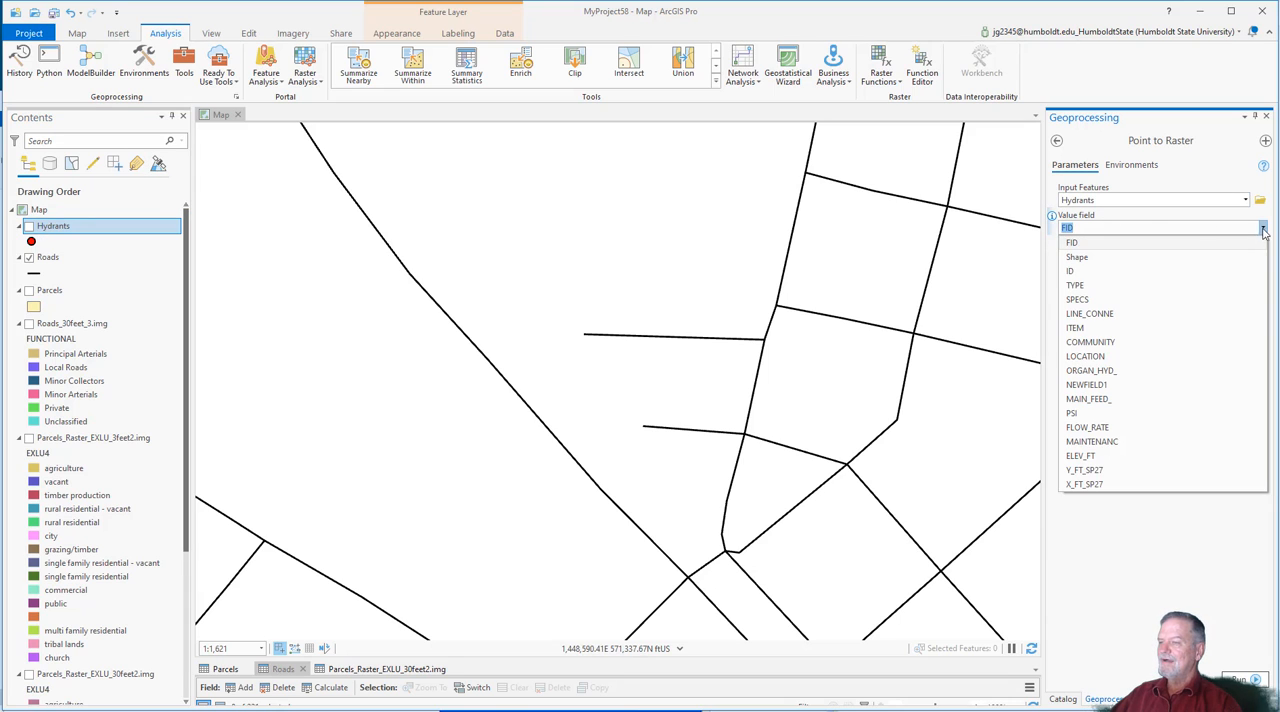
{"action": "left_click", "coordinate": [1075, 285]}
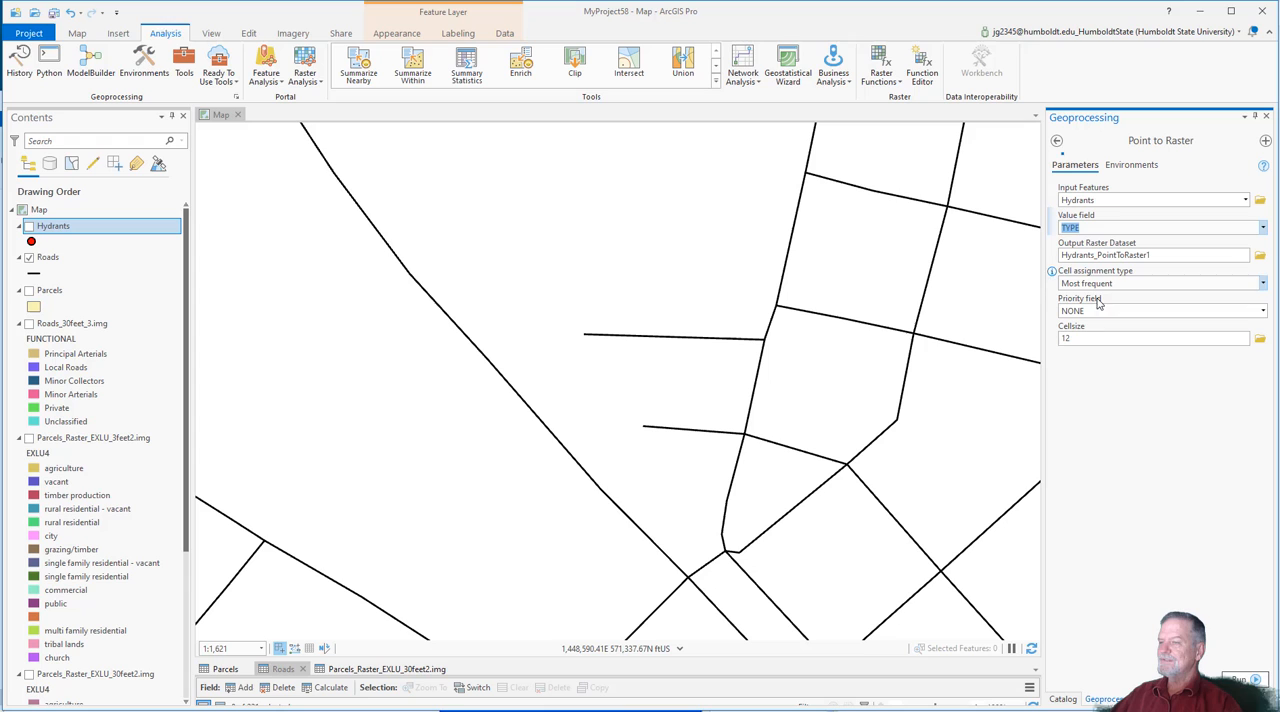
Step: Name the output raster Hydrants_30ft_2.img in the BlueLake folder
{"action": "left_click", "coordinate": [1260, 255]}
{"action": "left_click", "coordinate": [897, 397]}
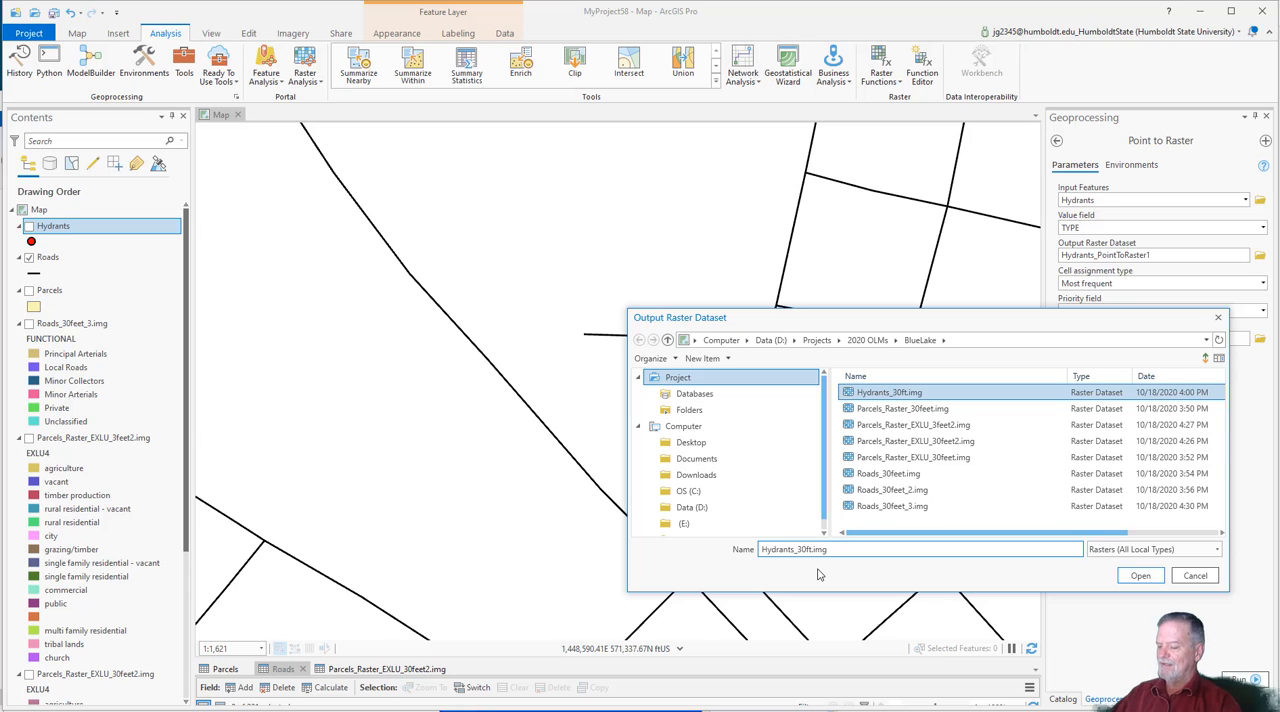
{"action": "type", "text": "_2"}
{"action": "key", "text": "Return"}
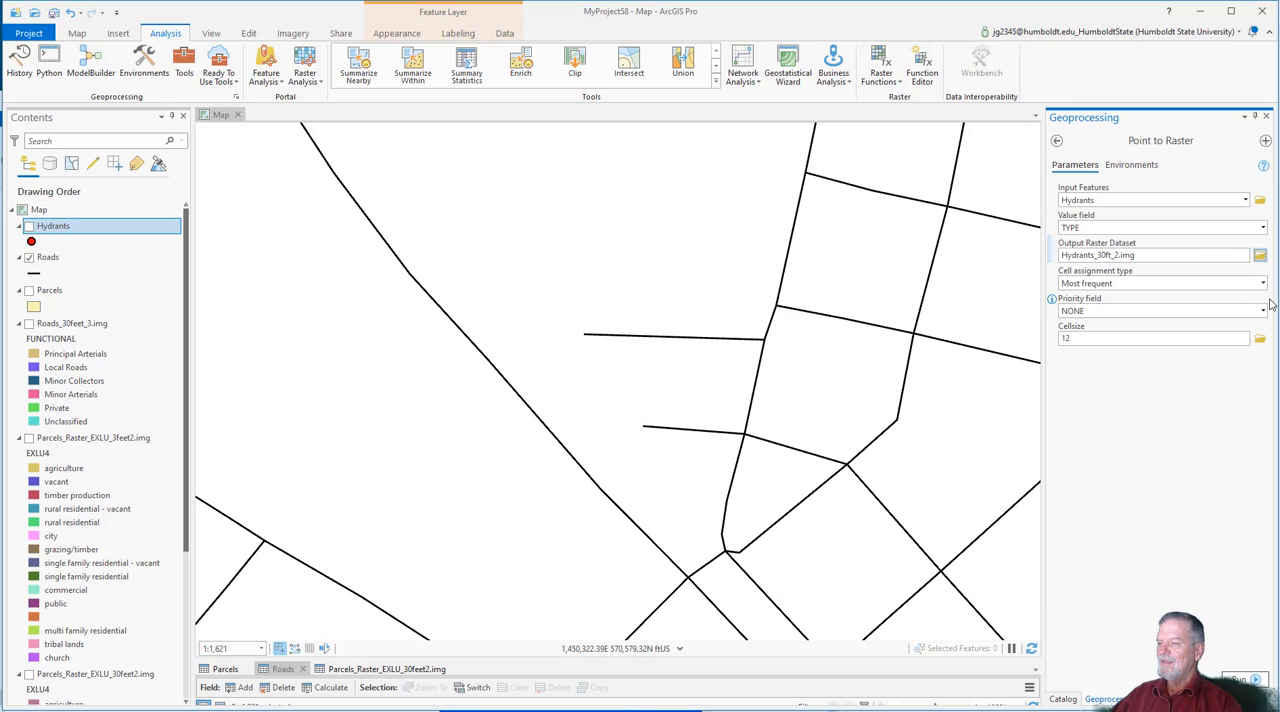
Step: Set the cell size to 30 and run the Point to Raster conversion
{"action": "left_click_drag", "start_coordinate": [1226, 338], "coordinate": [884, 349]}
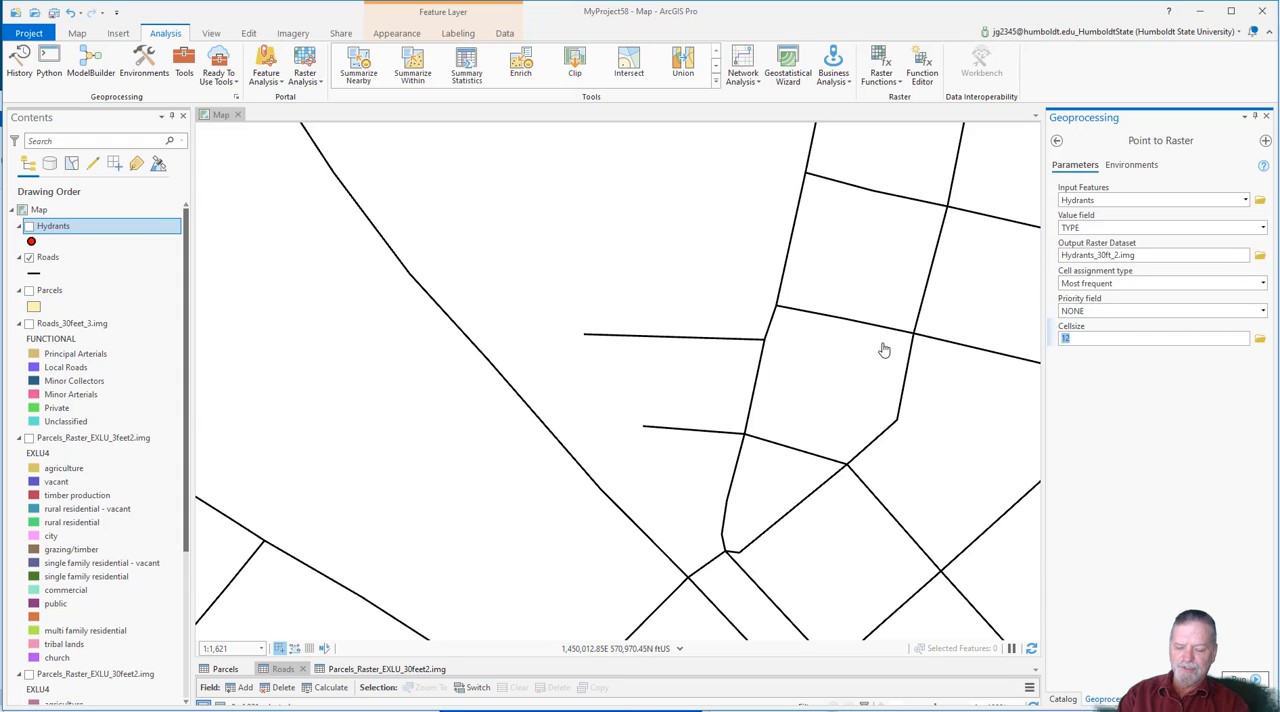
{"action": "type", "text": "30"}
{"action": "left_click", "coordinate": [1238, 680]}
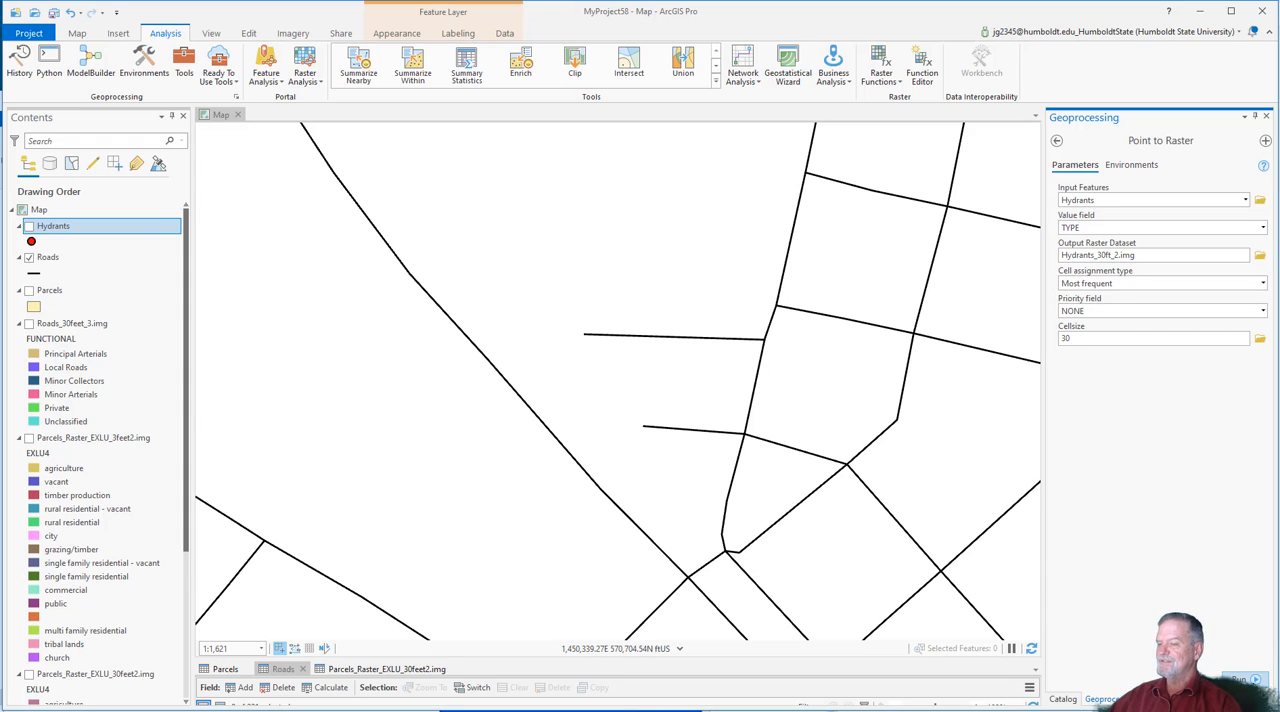
Step: Turn on the Hydrants points over the Hydrants_30ft_2.img cells around the street grid in the middle of town
{"action": "scroll", "coordinate": [630, 443], "scroll_direction": "down", "scroll_amount": 5}
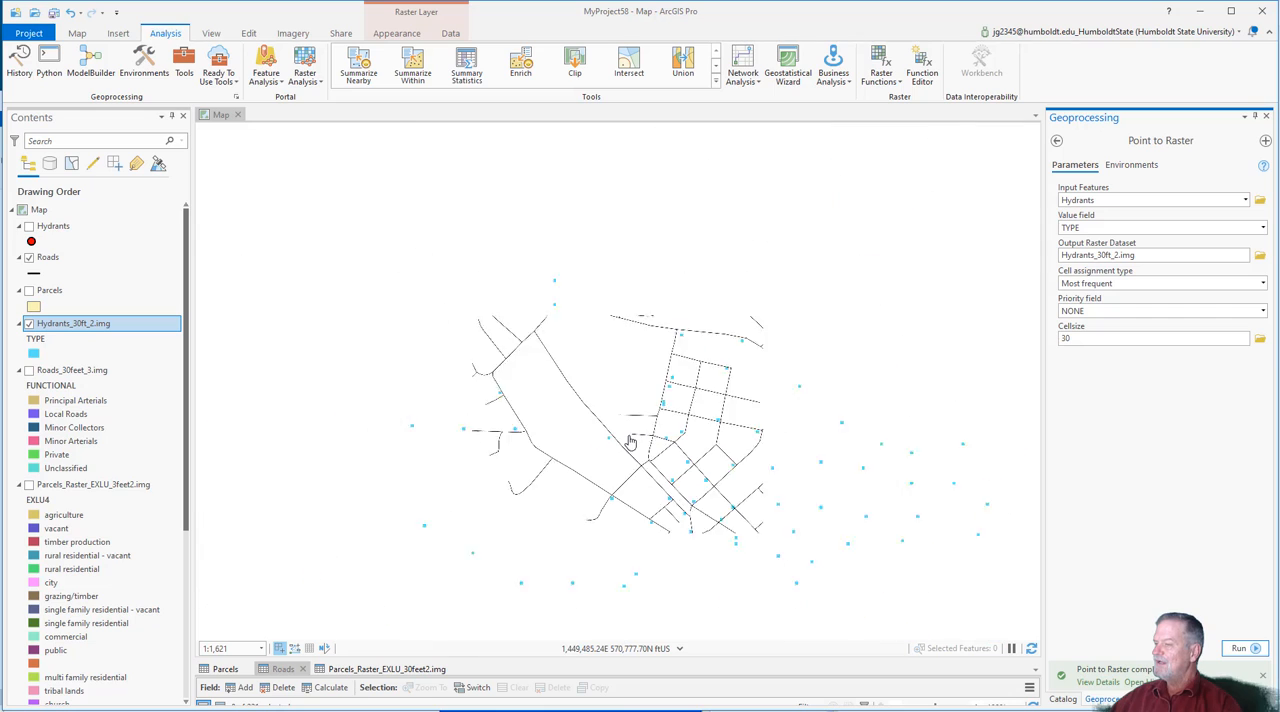
{"action": "scroll", "coordinate": [640, 450], "scroll_direction": "up", "scroll_amount": 3}
{"action": "scroll", "coordinate": [617, 456], "scroll_direction": "up", "scroll_amount": 6}
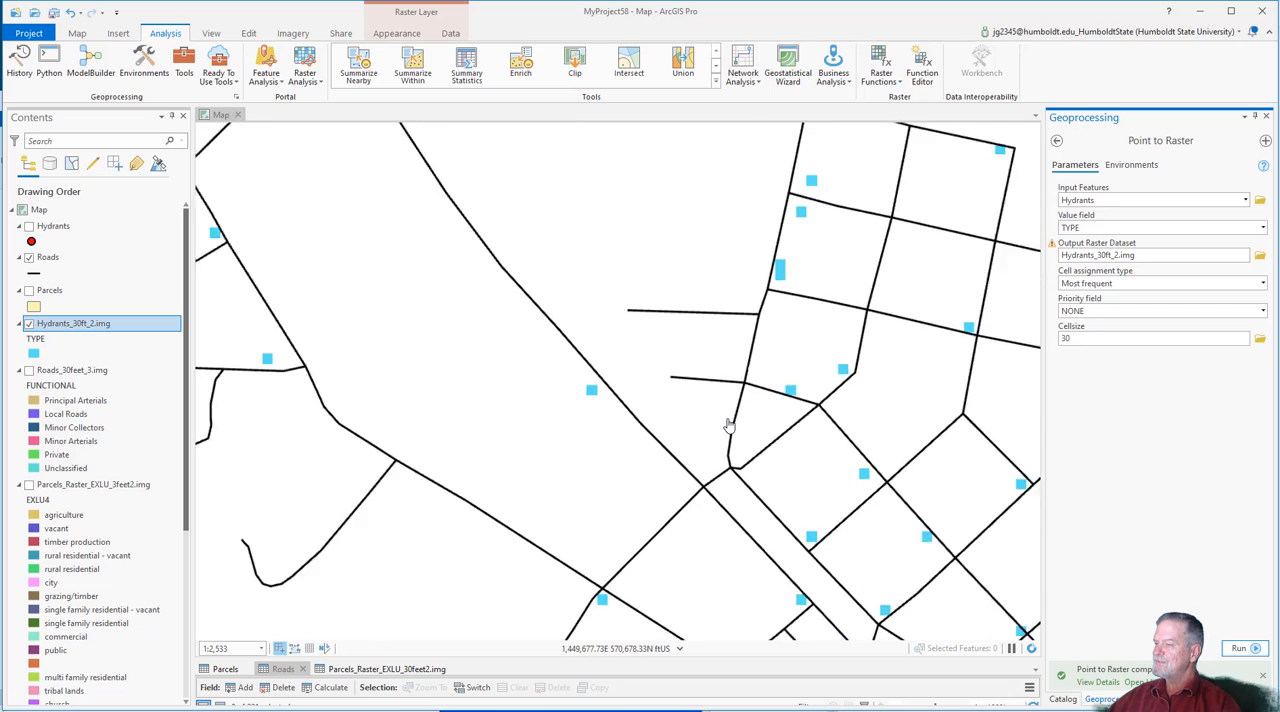
{"action": "left_click_drag", "start_coordinate": [538, 272], "coordinate": [391, 280]}
{"action": "left_click", "coordinate": [29, 227]}
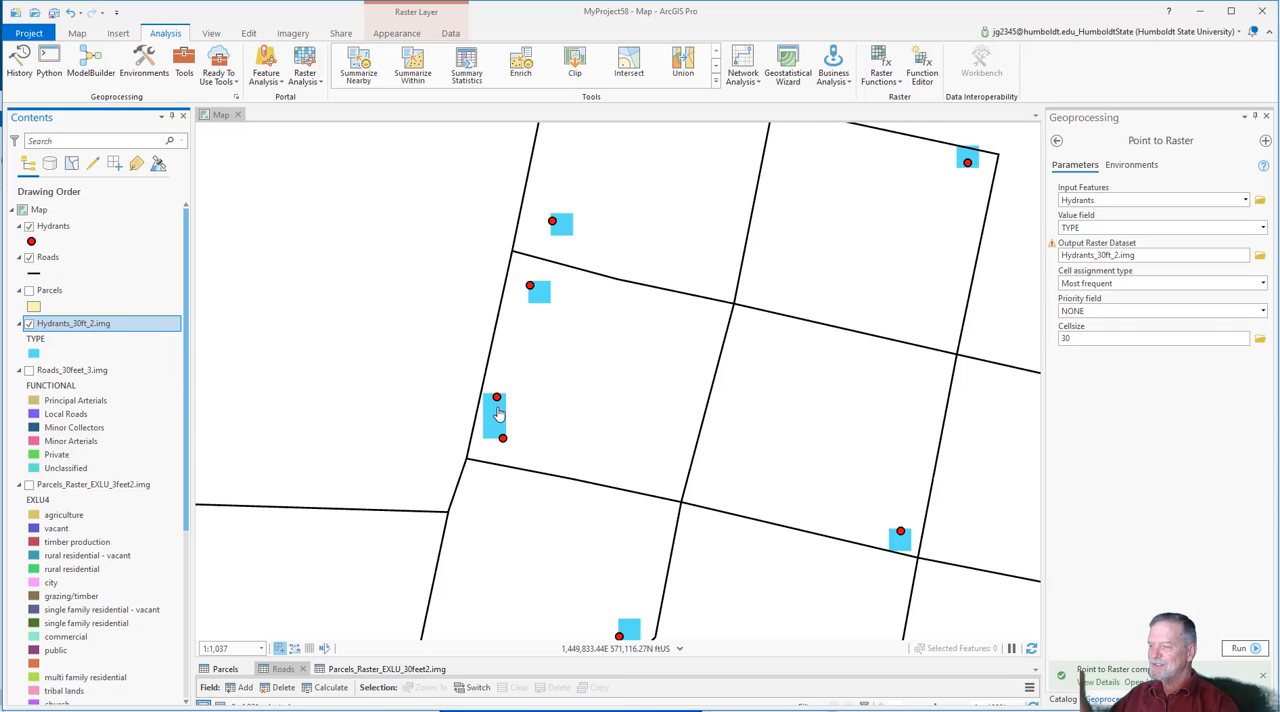
Step: Examine how the Hydrants points line up with the Hydrants_30ft_2.img cells, both close up and across the whole town
{"action": "scroll", "coordinate": [583, 471], "scroll_direction": "down", "scroll_amount": 3}
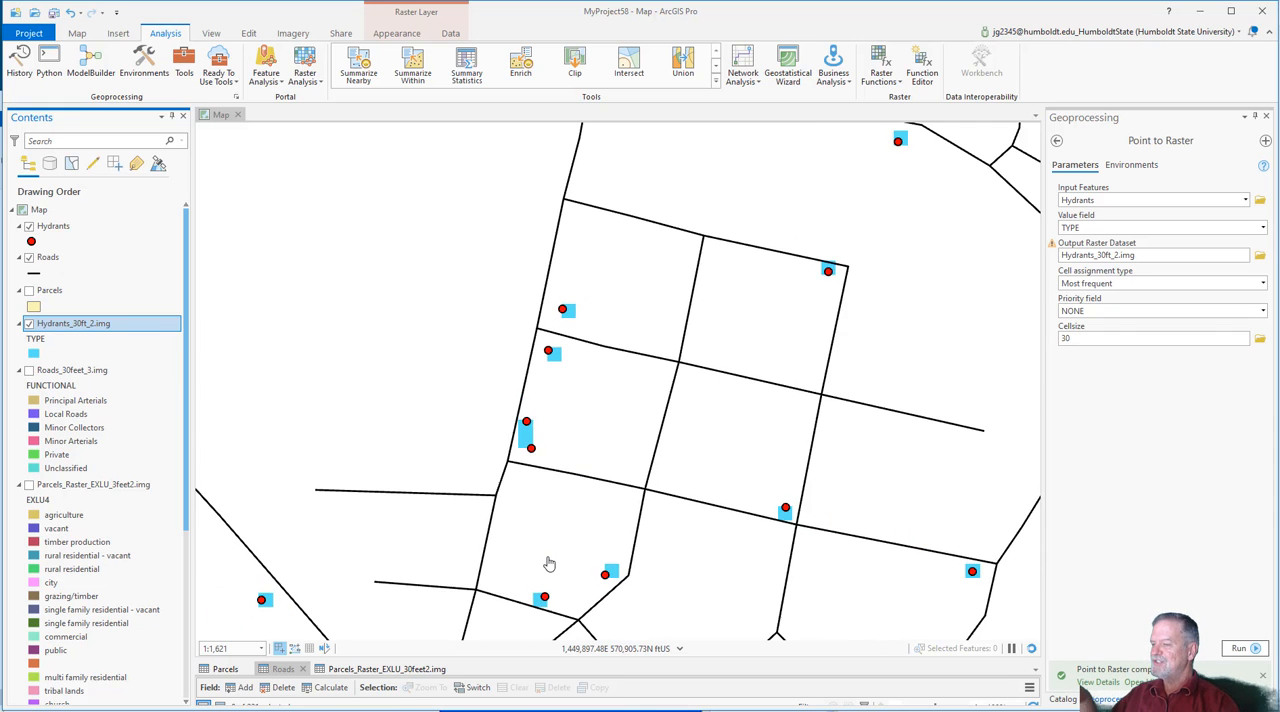
{"action": "left_click_drag", "start_coordinate": [648, 401], "coordinate": [477, 245]}
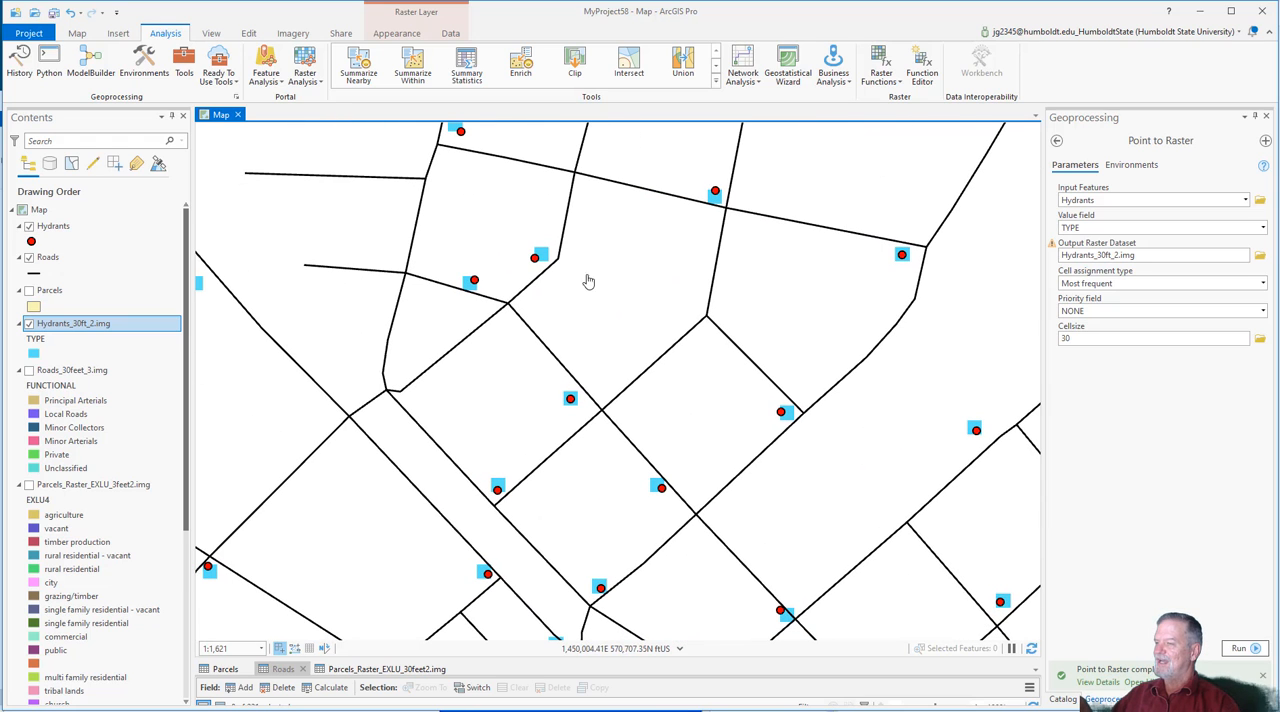
{"action": "left_click_drag", "start_coordinate": [615, 187], "coordinate": [729, 528]}
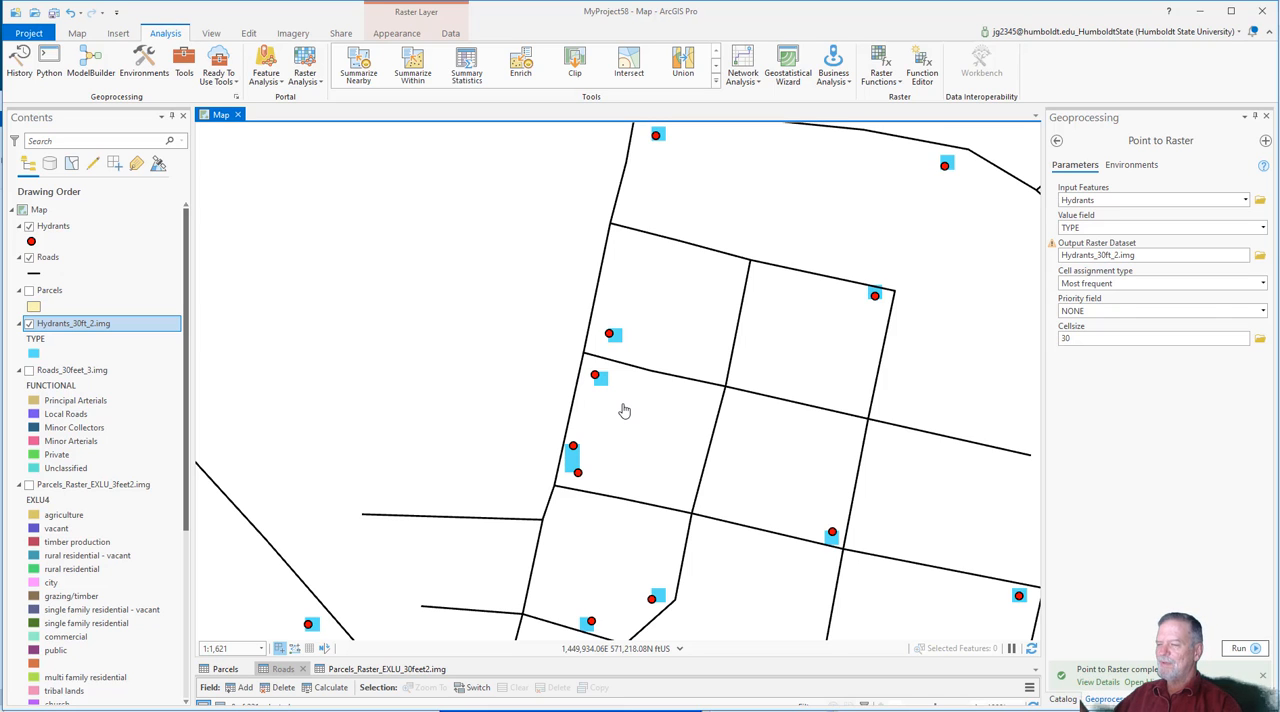
{"action": "scroll", "coordinate": [624, 410], "scroll_direction": "down", "scroll_amount": 3}
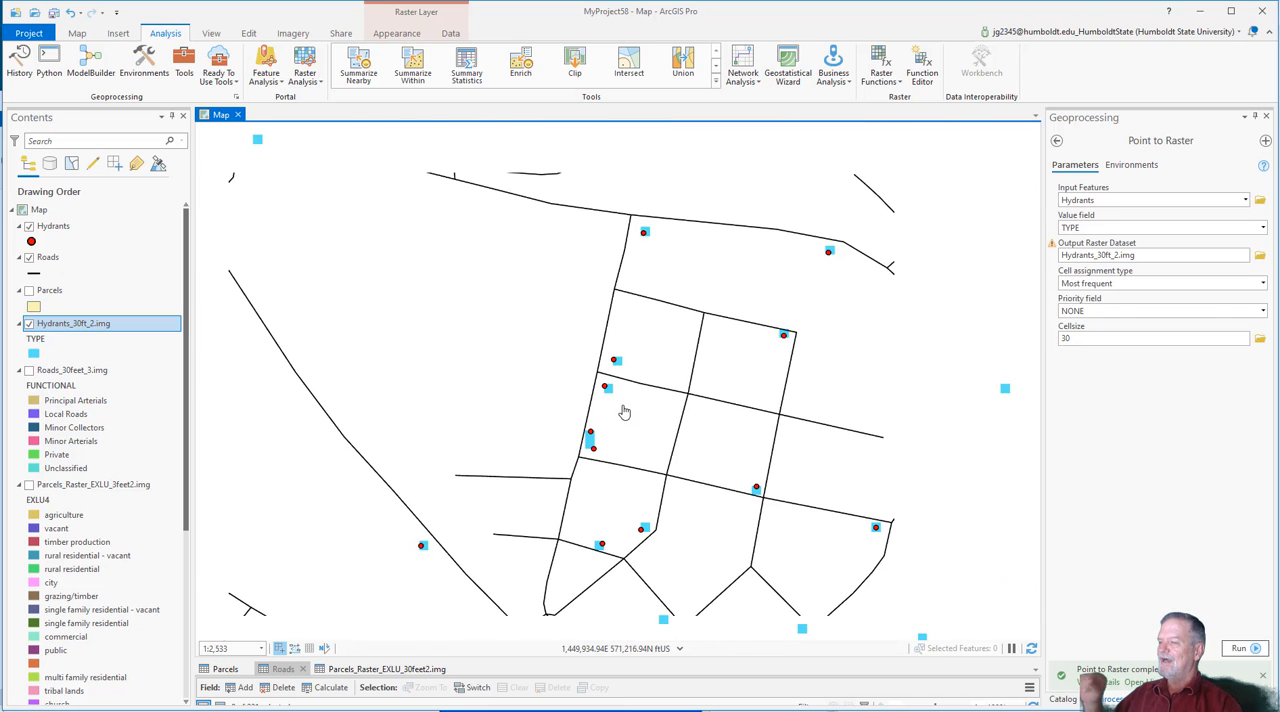
{"action": "scroll", "coordinate": [608, 450], "scroll_direction": "down", "scroll_amount": 2}
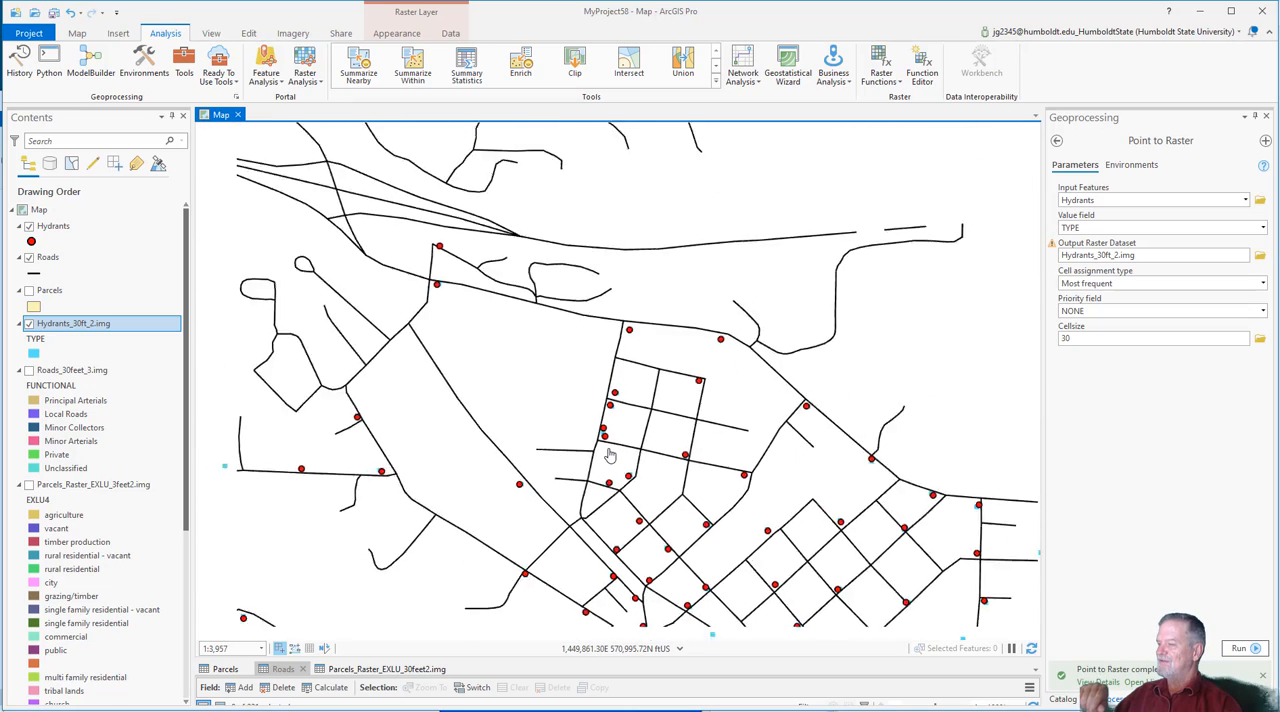
{"action": "scroll", "coordinate": [608, 455], "scroll_direction": "up", "scroll_amount": 1}
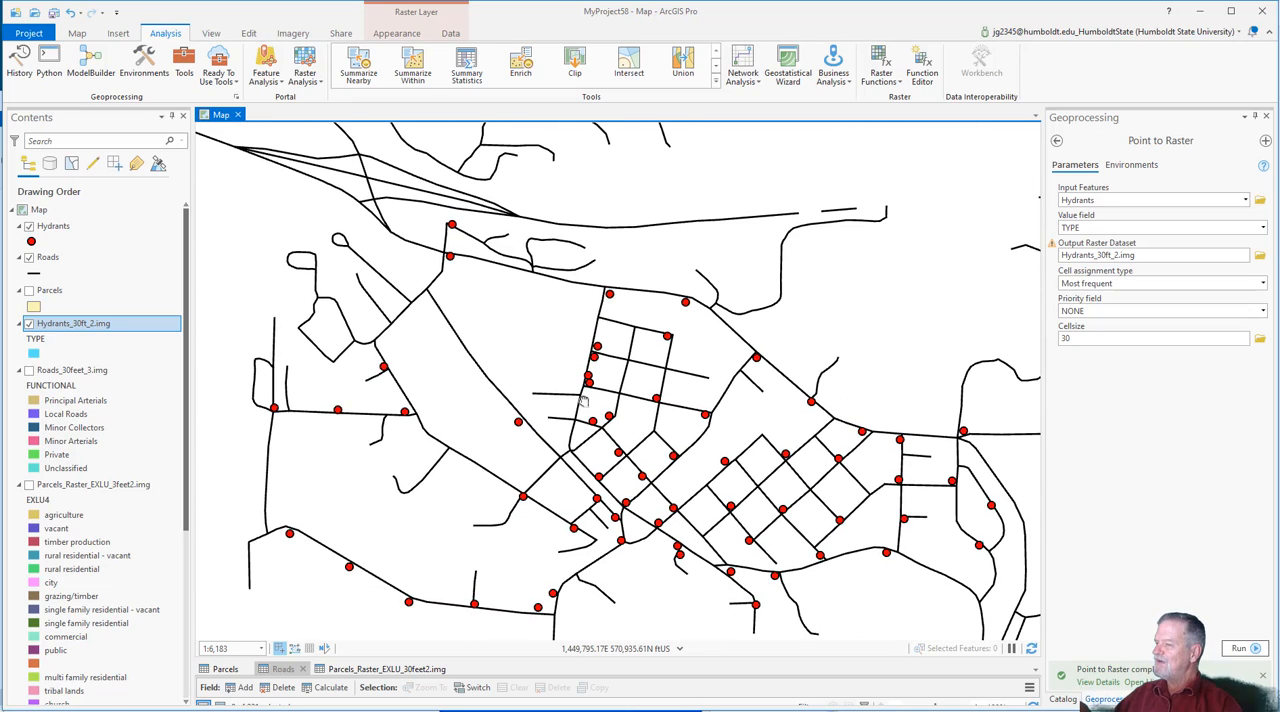
{"action": "scroll", "coordinate": [589, 411], "scroll_direction": "up", "scroll_amount": 2}
{"action": "scroll", "coordinate": [589, 411], "scroll_direction": "up", "scroll_amount": 4}
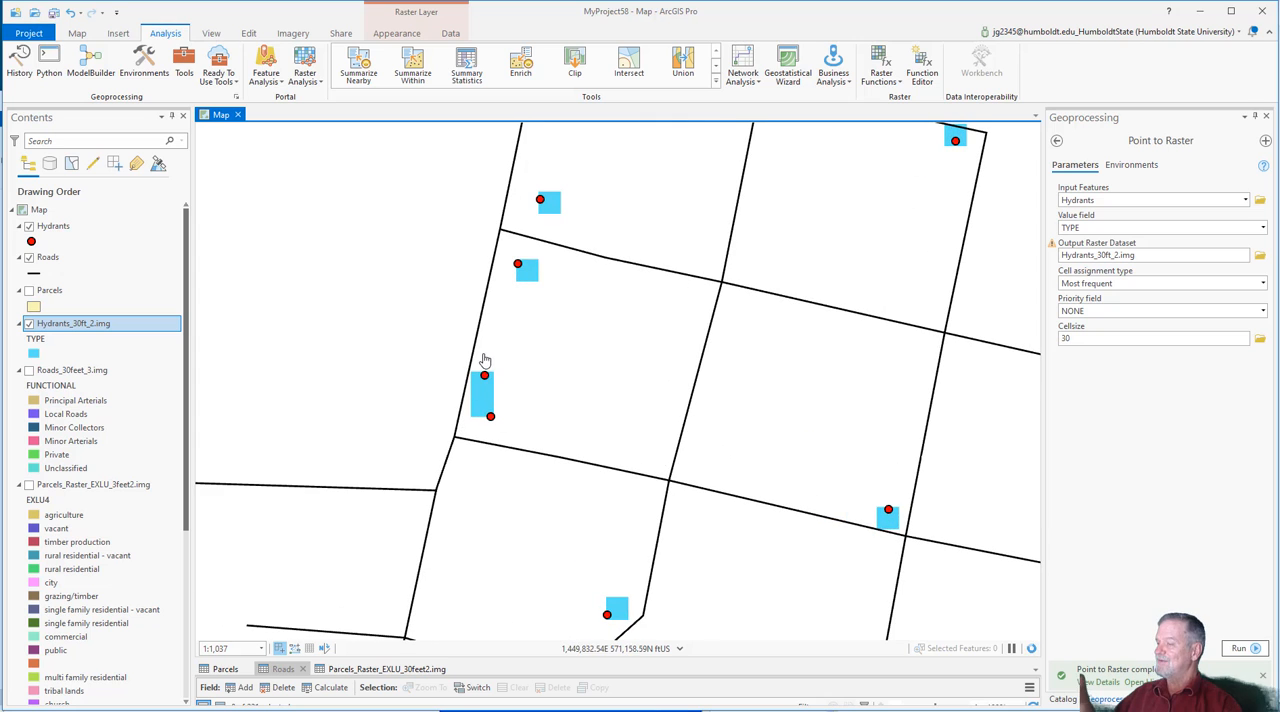
{"action": "scroll", "coordinate": [545, 476], "scroll_direction": "down", "scroll_amount": 4}
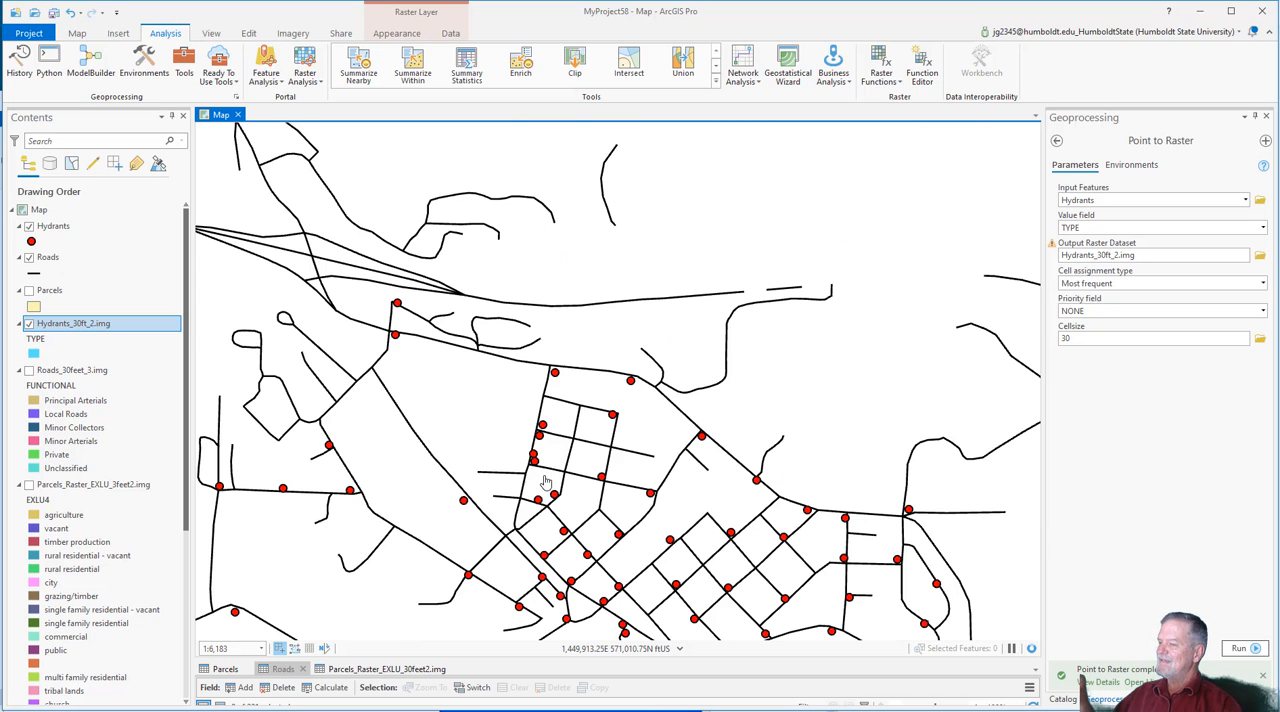
{"action": "left_click_drag", "start_coordinate": [585, 450], "coordinate": [576, 398]}
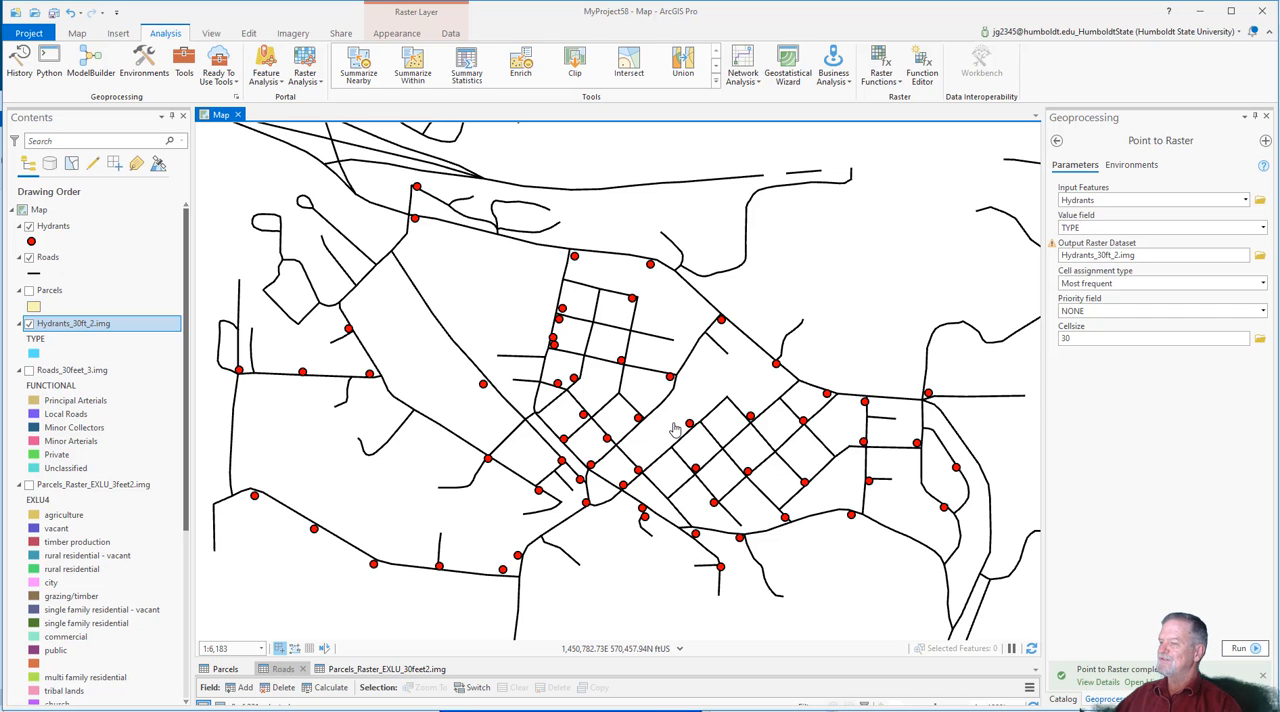
{"action": "scroll", "coordinate": [675, 428], "scroll_direction": "down", "scroll_amount": 2}
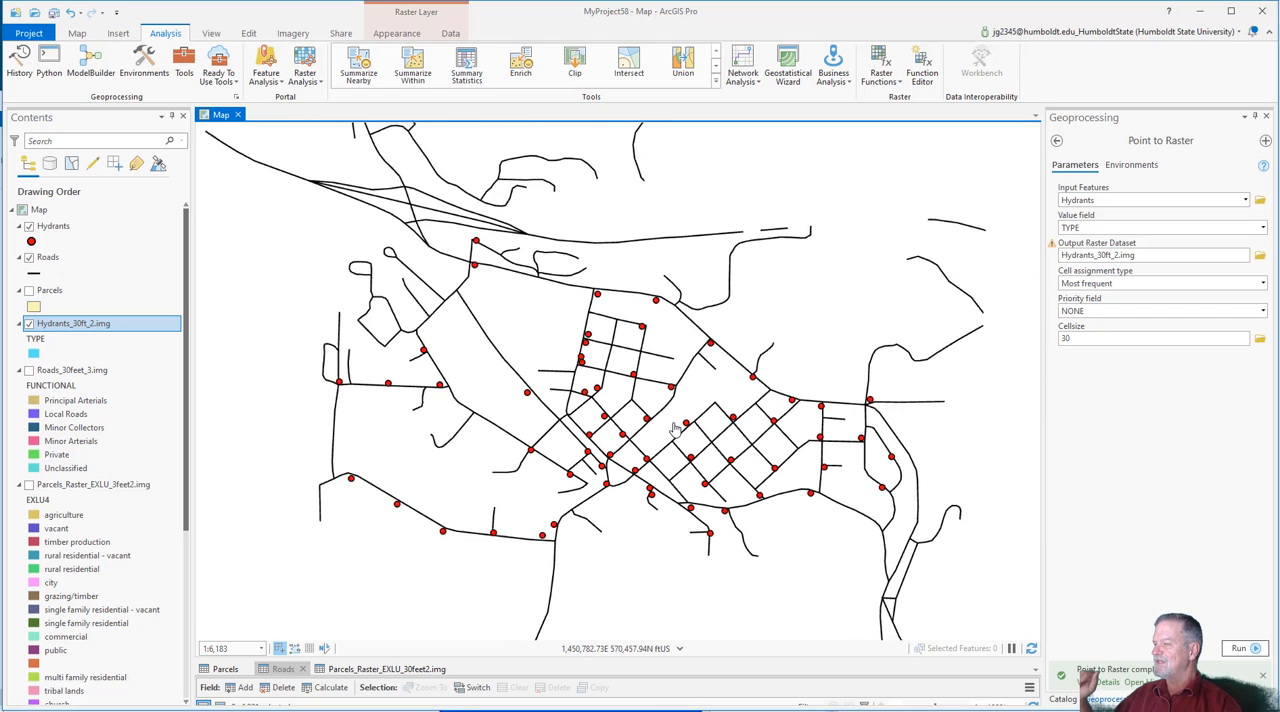